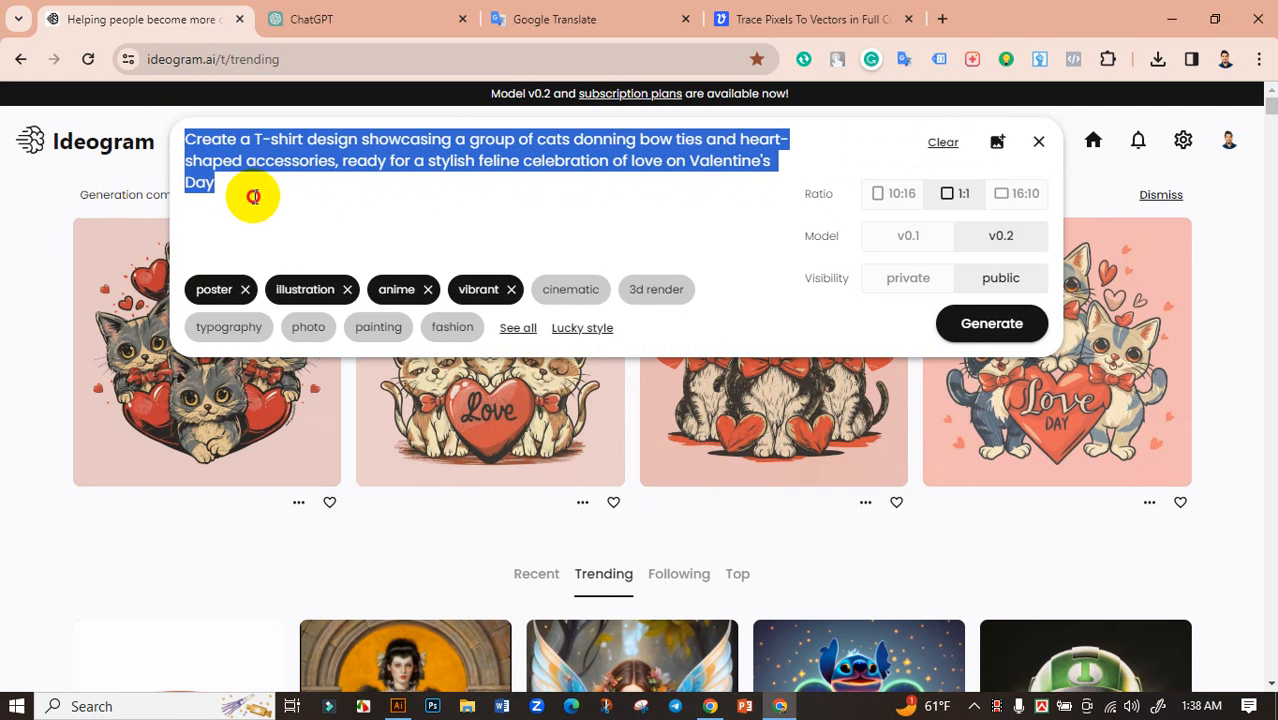
Leave the prompt editor and open the first generated design of four grey cats with red hearts
{"action": "left_click", "coordinate": [253, 196]}
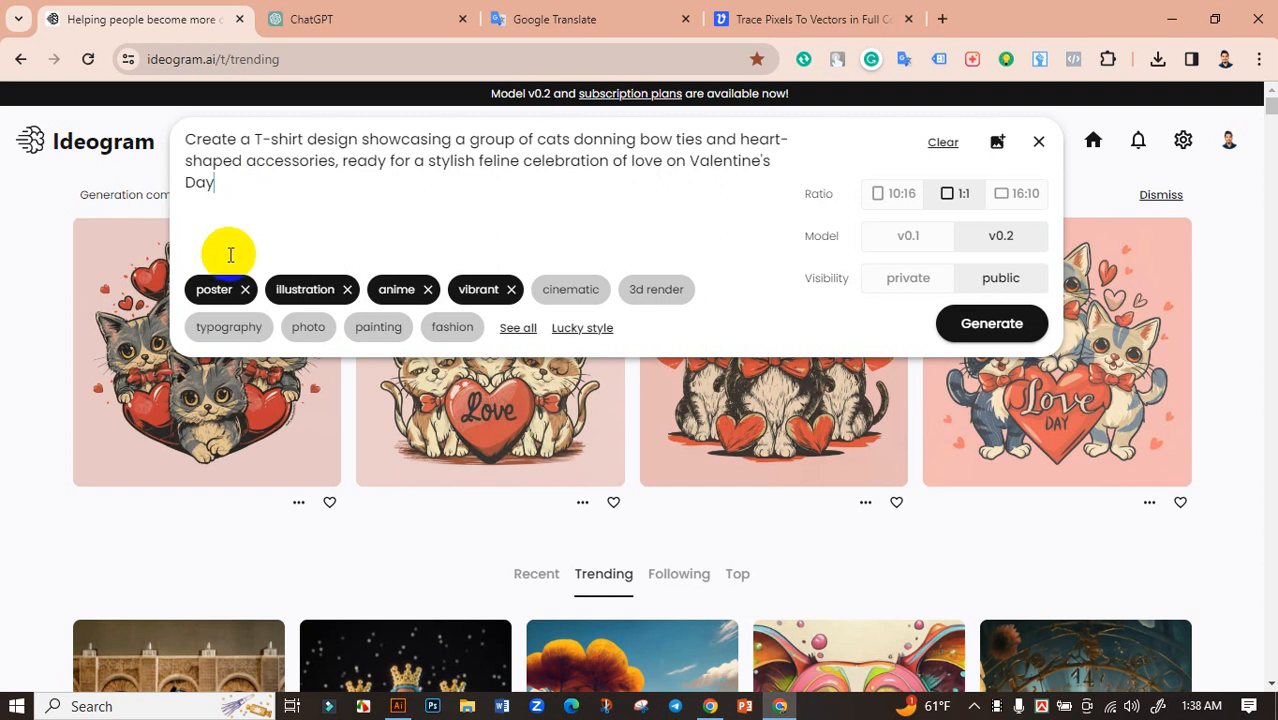
{"action": "left_click", "coordinate": [60, 237]}
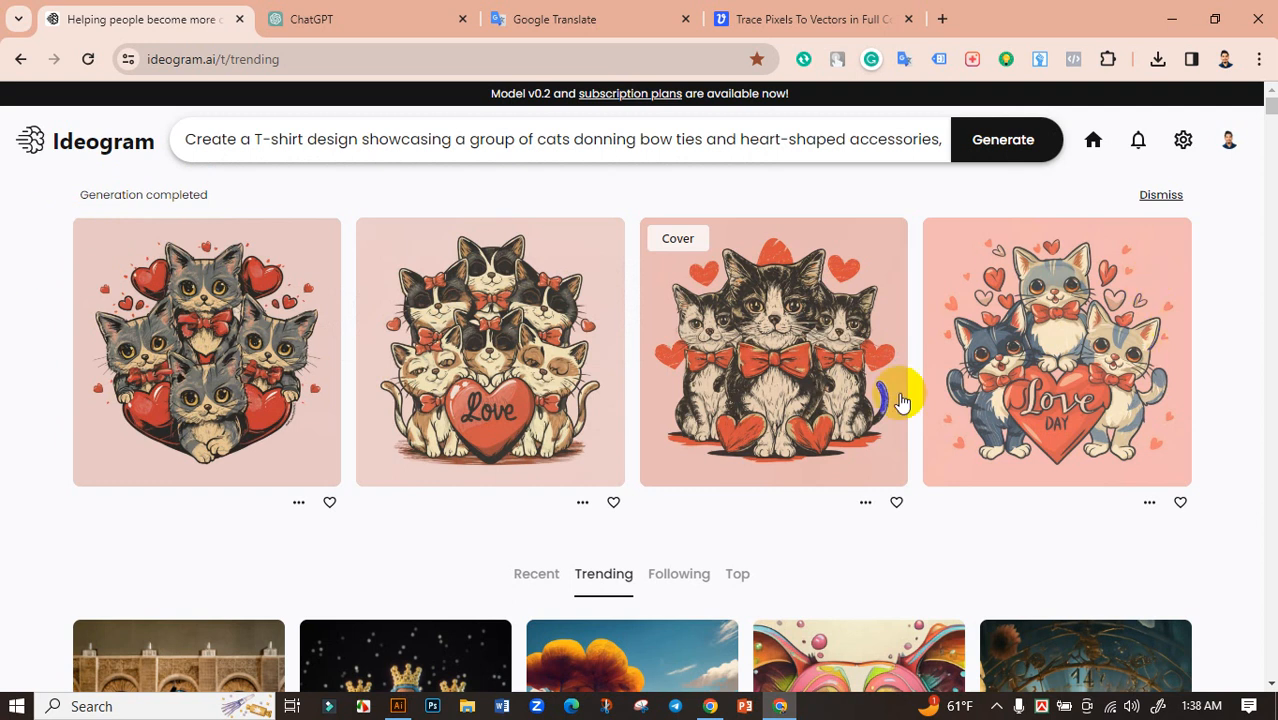
{"action": "left_click", "coordinate": [427, 665]}
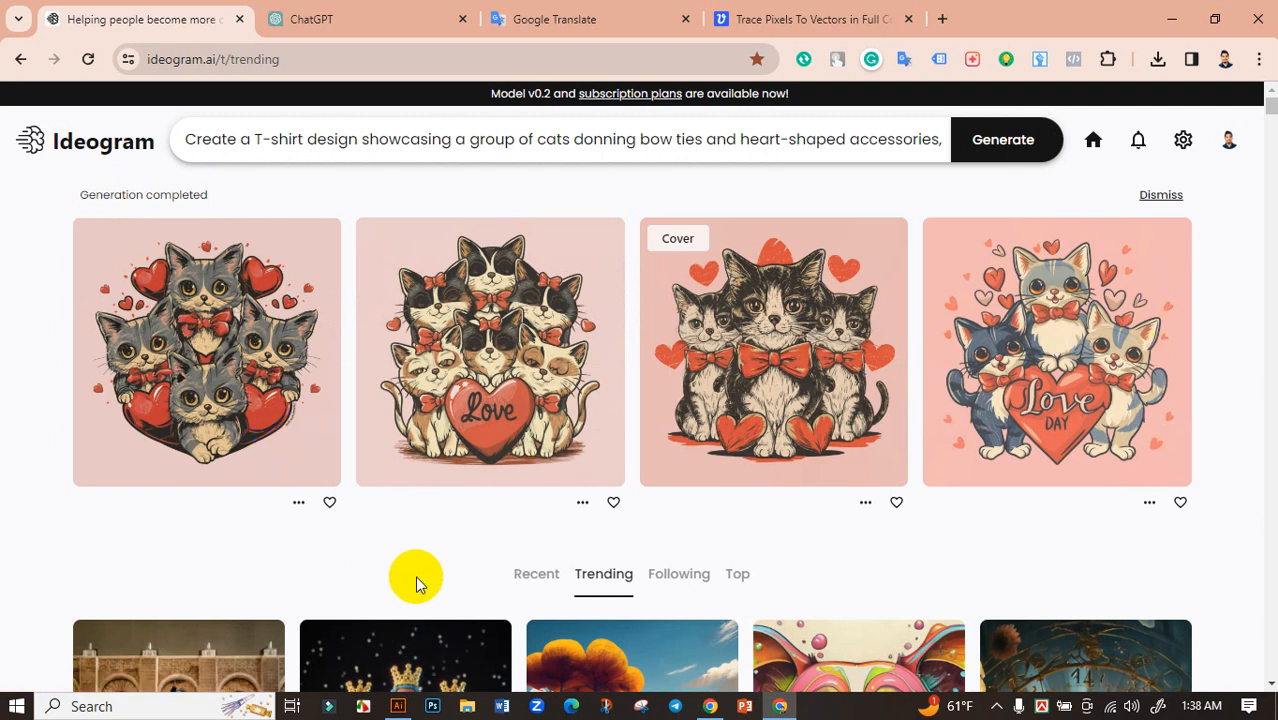
{"action": "left_click", "coordinate": [248, 378]}
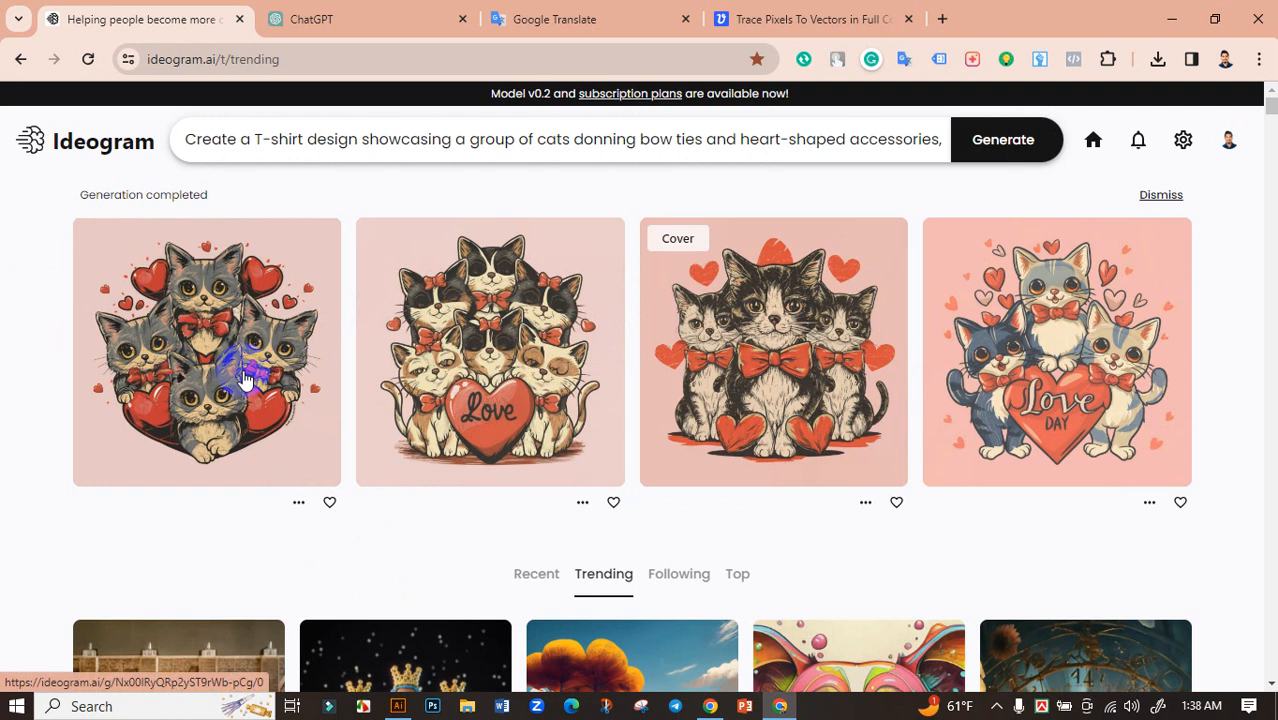
{"action": "scroll", "coordinate": [370, 302], "scroll_direction": "down", "scroll_amount": 2}
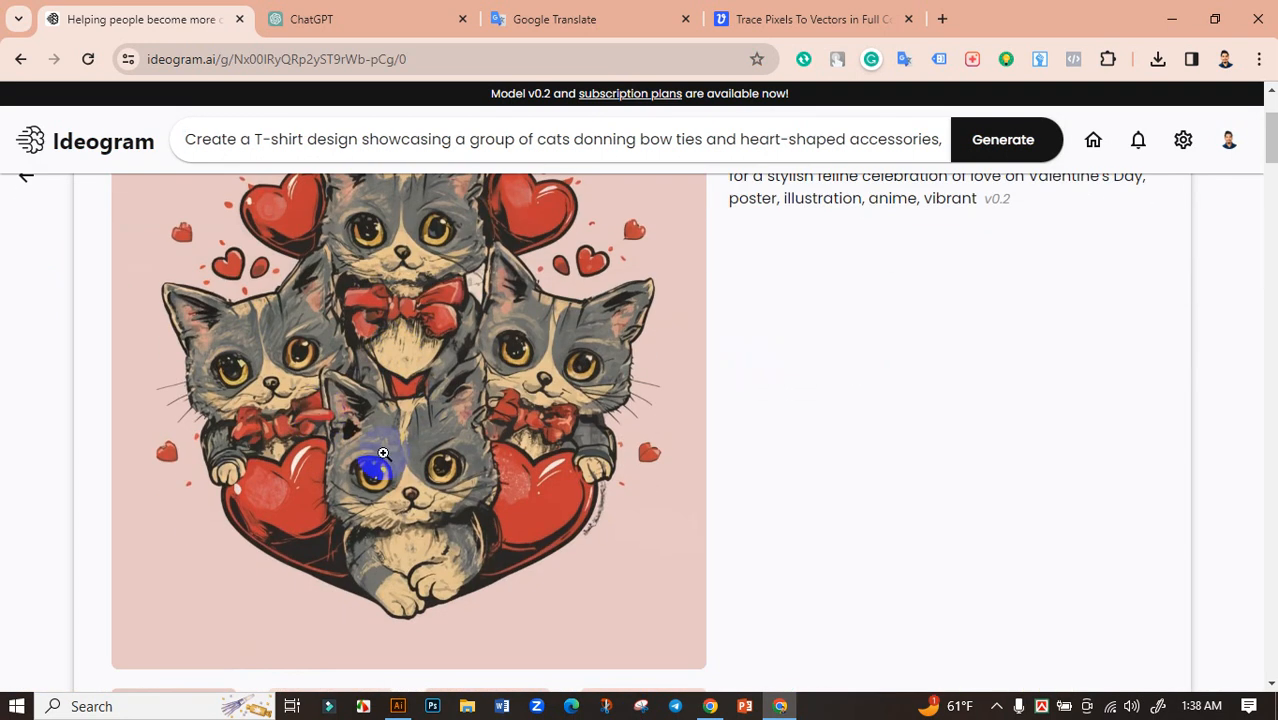
{"action": "scroll", "coordinate": [383, 453], "scroll_direction": "up", "scroll_amount": 2}
{"action": "scroll", "coordinate": [480, 414], "scroll_direction": "down", "scroll_amount": 2}
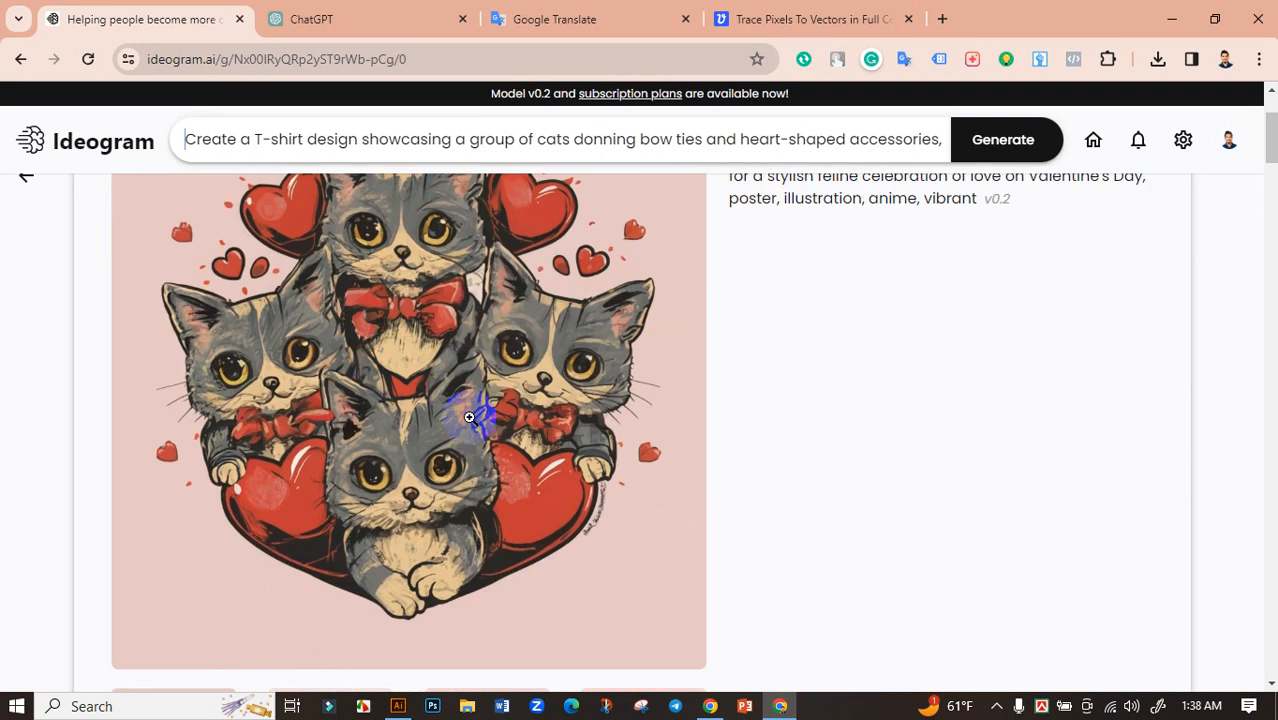
Save the four-cat image as a JPEG in the Downloads folder and show the saved file in File Explorer
{"action": "right_click", "coordinate": [350, 346]}
{"action": "left_click", "coordinate": [428, 394]}
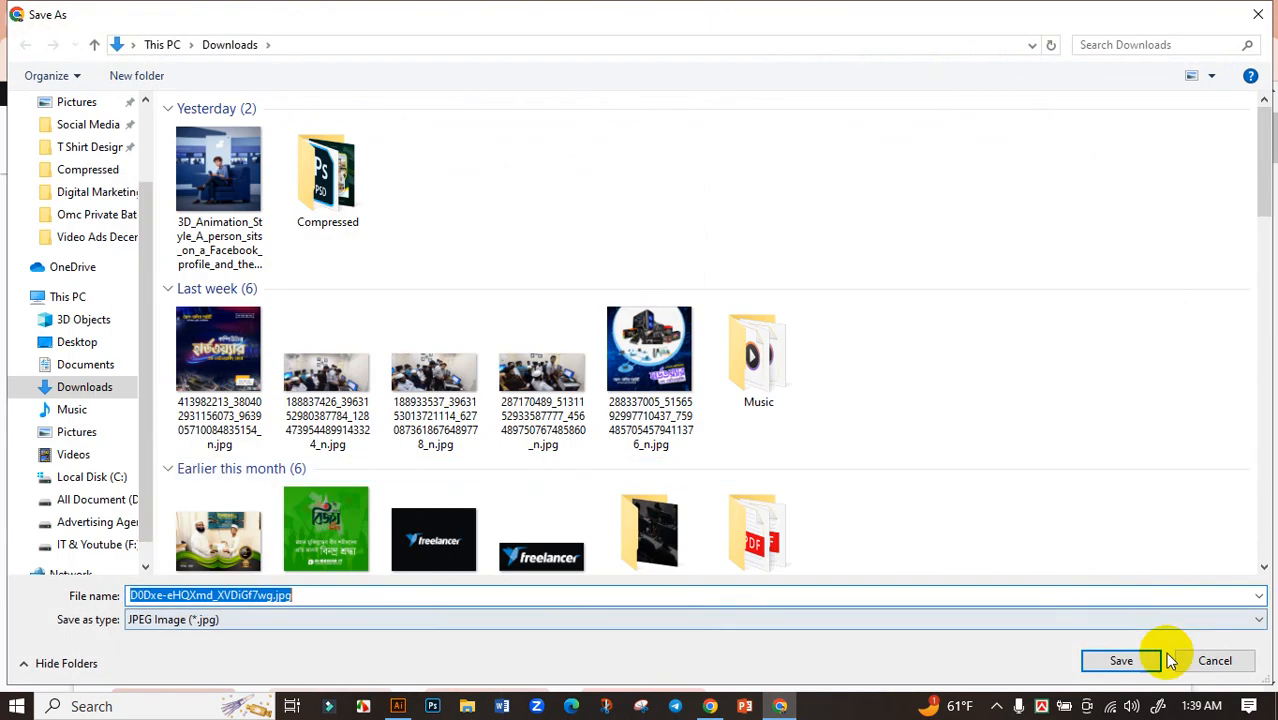
{"action": "left_click", "coordinate": [1145, 663]}
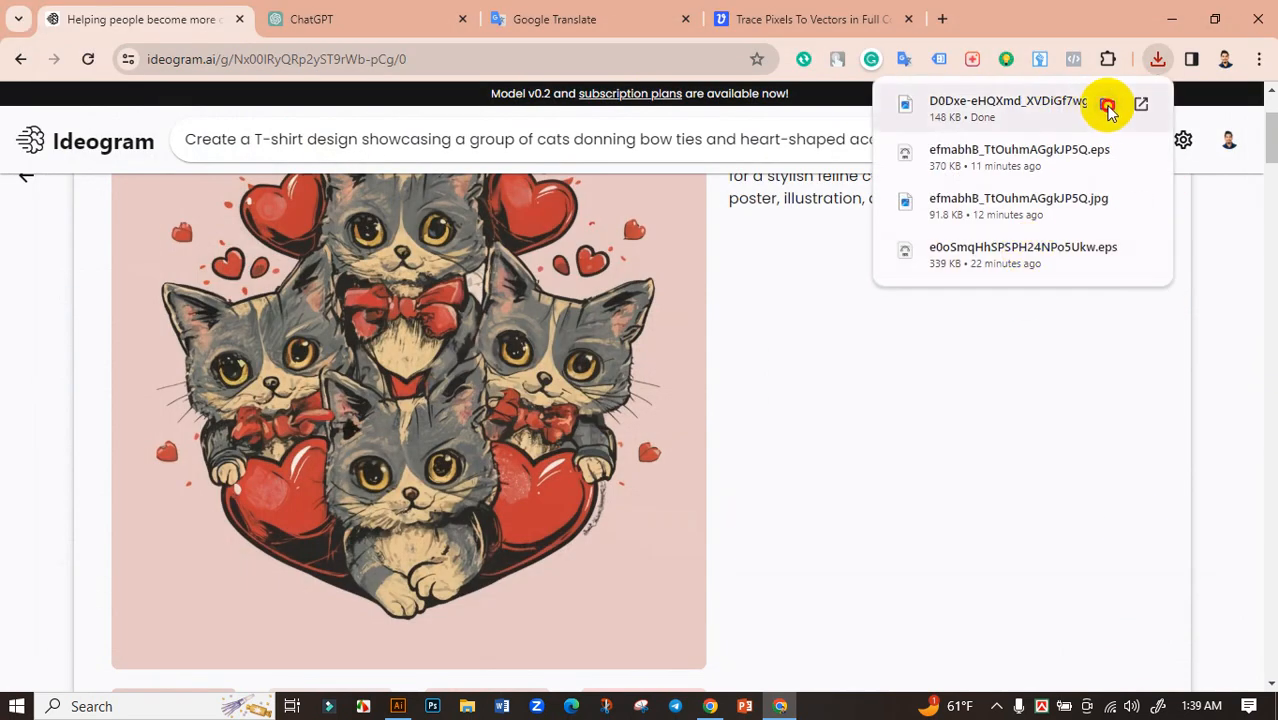
{"action": "left_click", "coordinate": [1107, 107]}
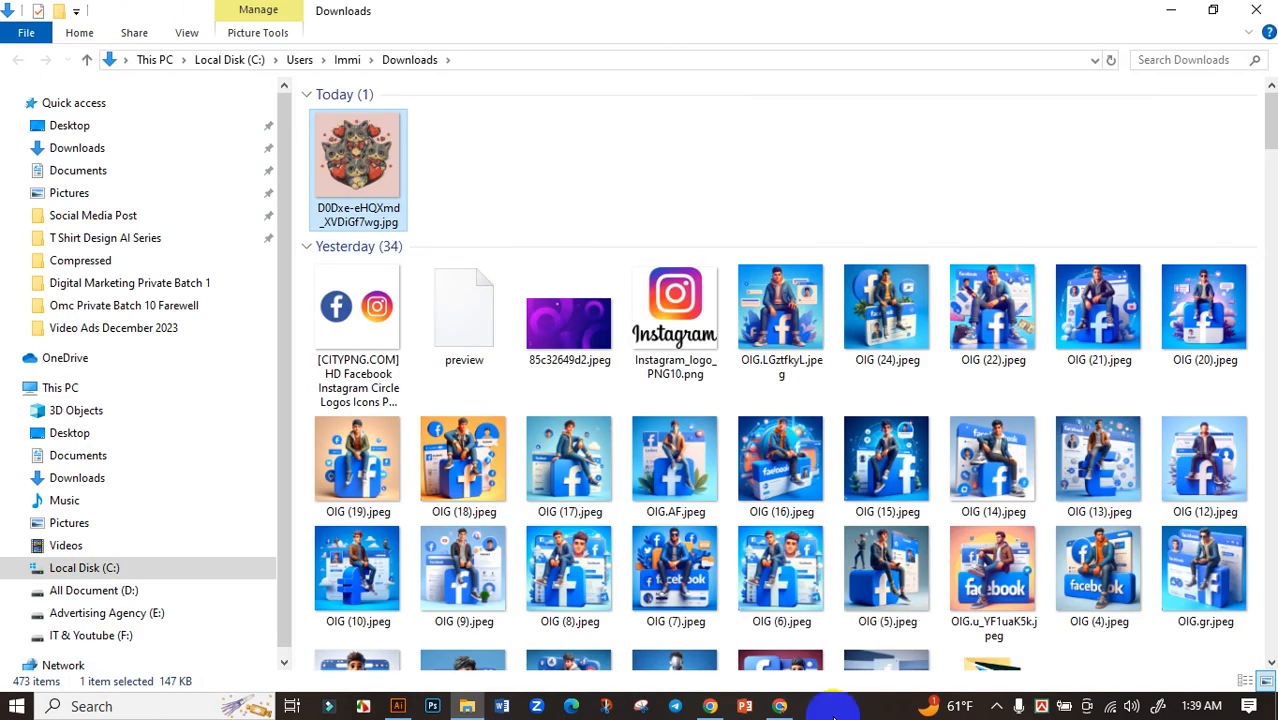
Switch to Vectorizer.AI in the browser and upload D0Dxe-eHQXmd_XVDiGf7wg.jpg for tracing
{"action": "left_click", "coordinate": [779, 706]}
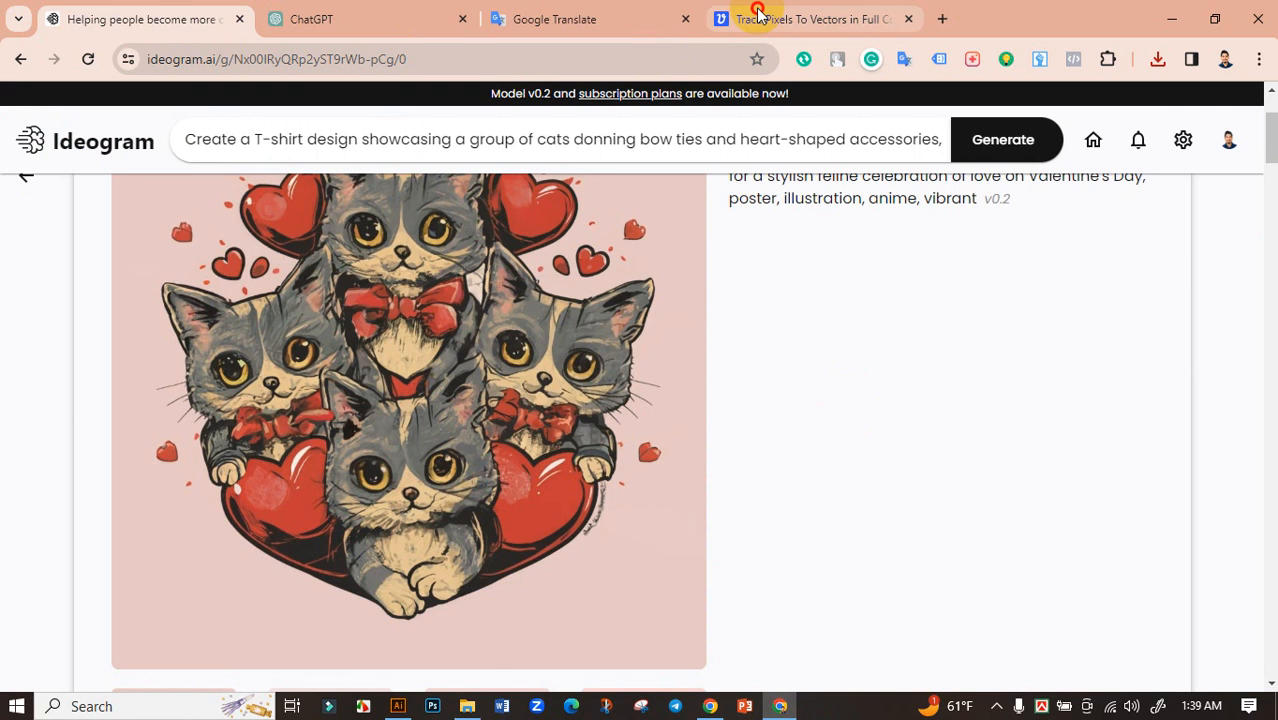
{"action": "left_click", "coordinate": [757, 12]}
{"action": "left_click", "coordinate": [348, 513]}
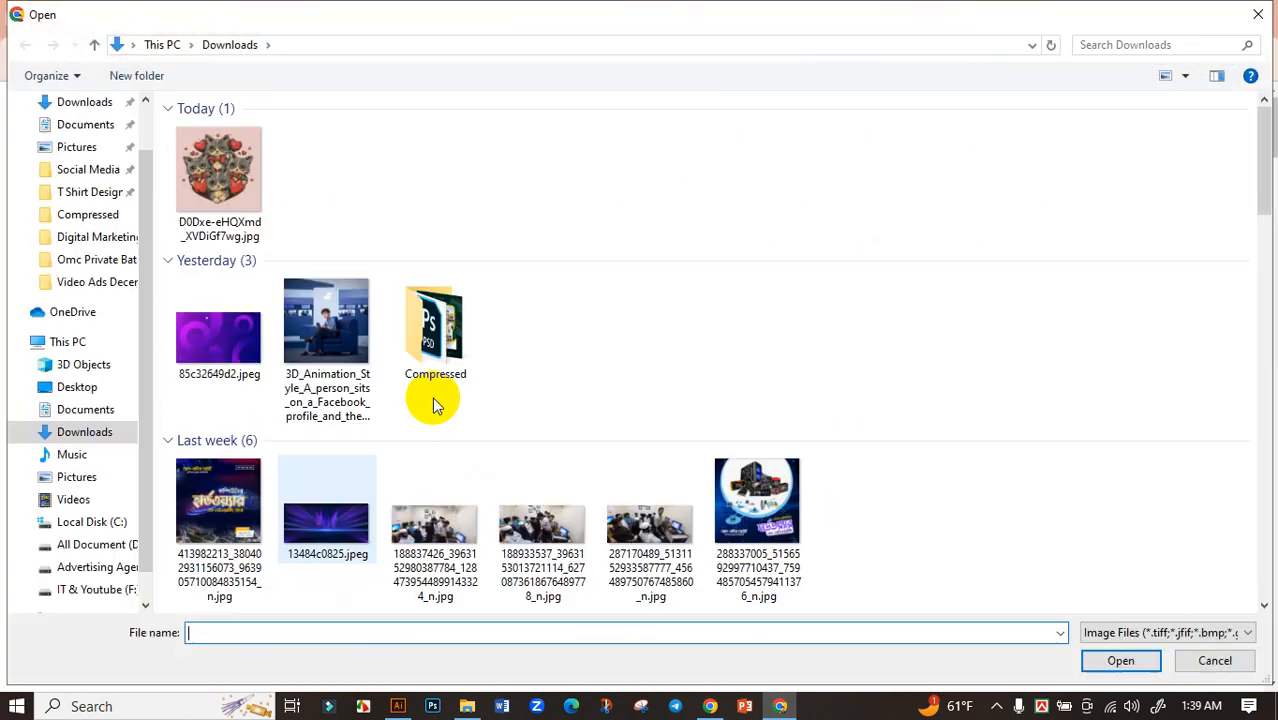
{"action": "left_click", "coordinate": [250, 172]}
{"action": "left_click", "coordinate": [1120, 661]}
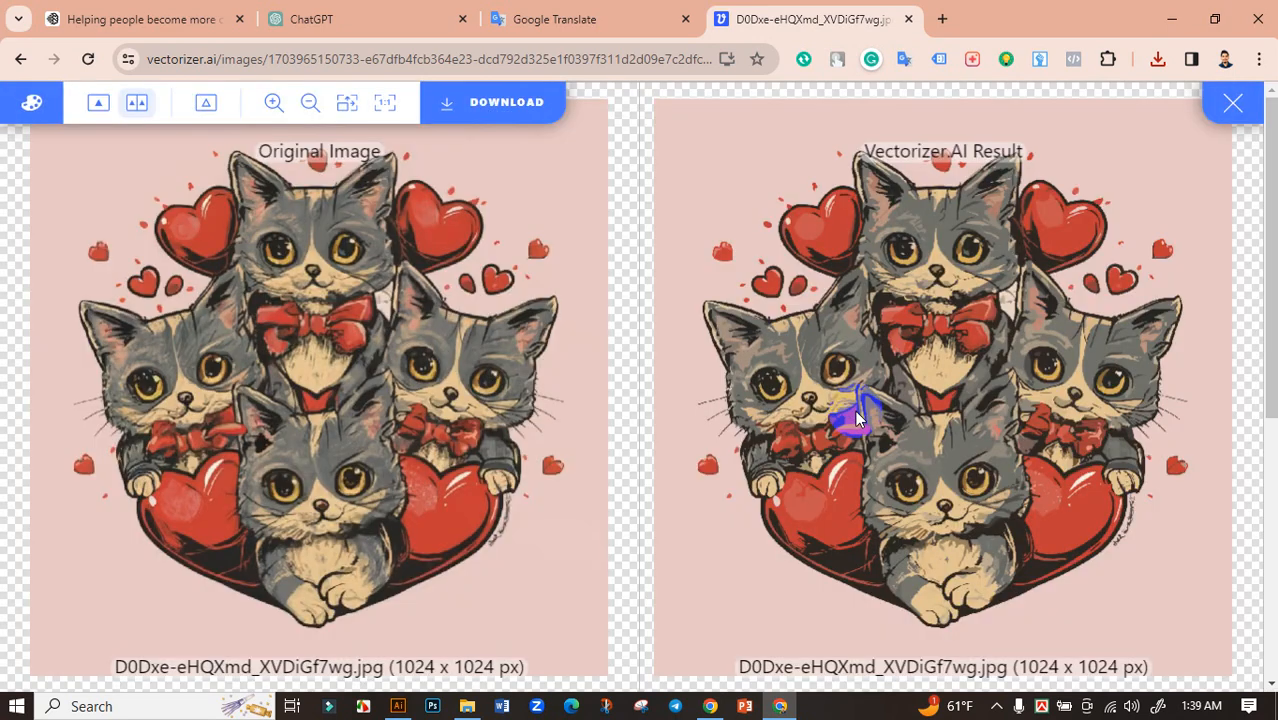
Download the traced result in EPS format, show it in the Downloads folder and refresh the file list
{"action": "left_click", "coordinate": [499, 112]}
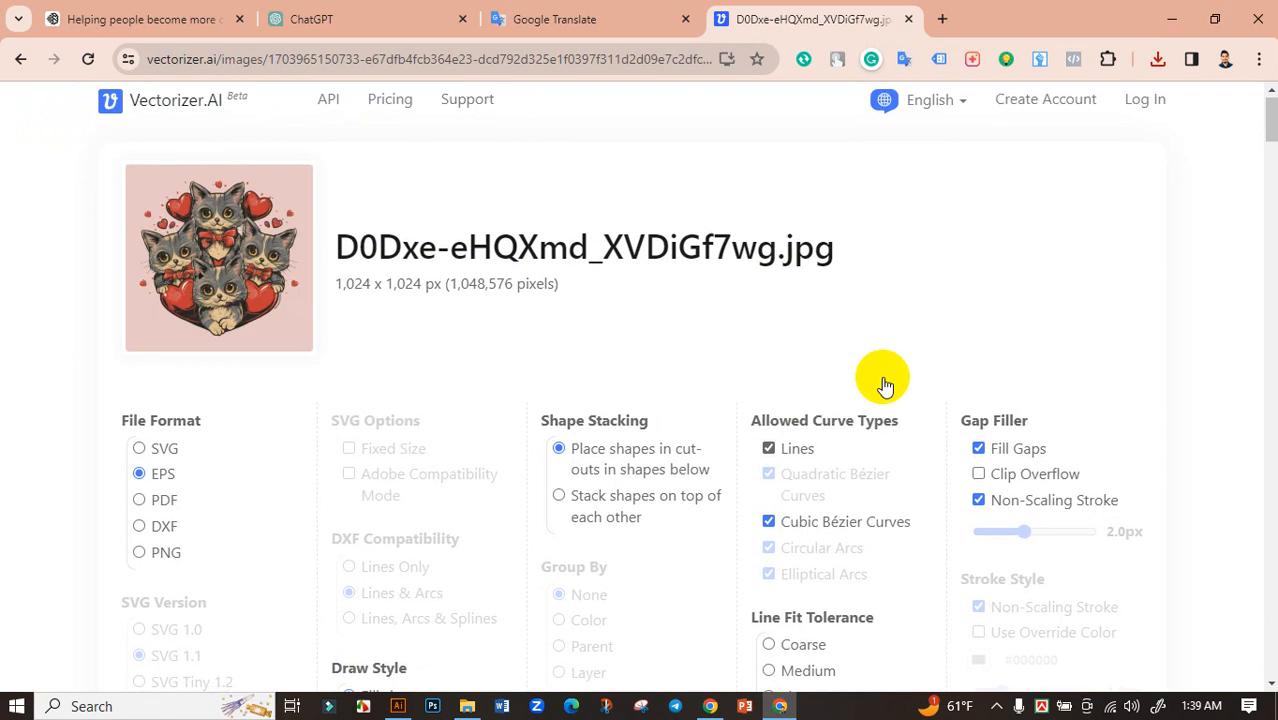
{"action": "scroll", "coordinate": [643, 478], "scroll_direction": "down", "scroll_amount": 2}
{"action": "left_click", "coordinate": [620, 582]}
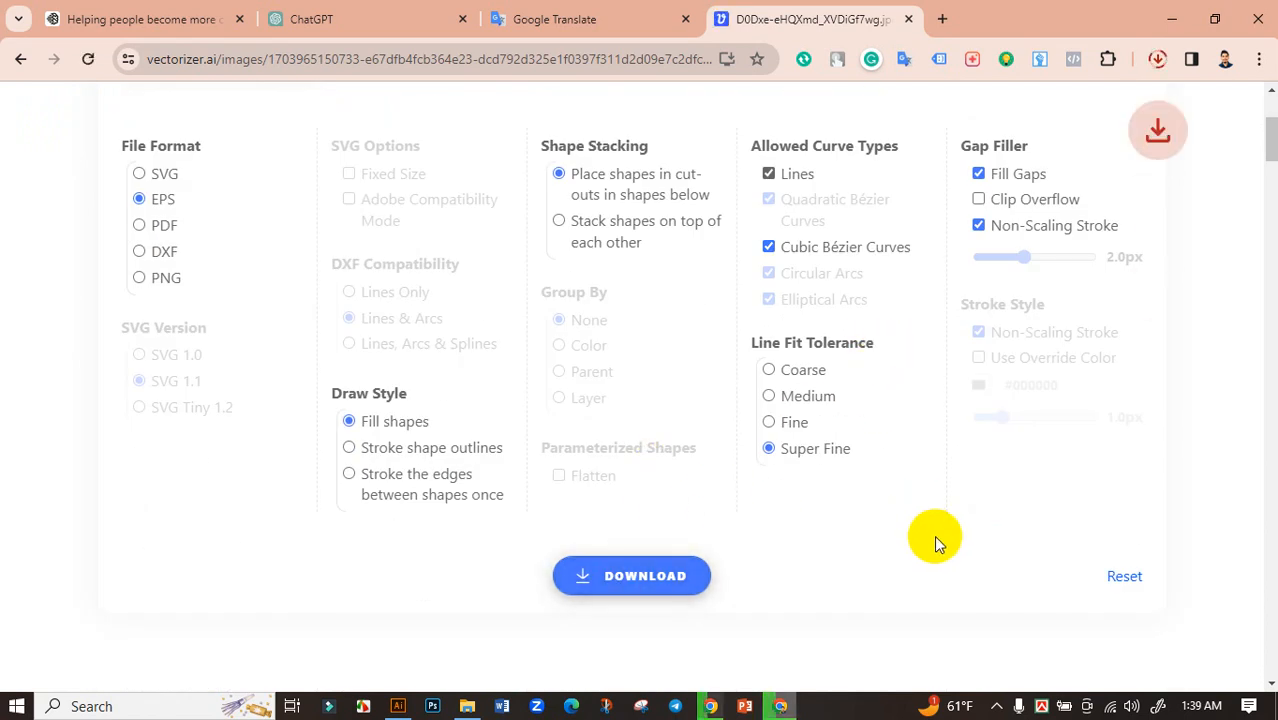
{"action": "left_click", "coordinate": [1157, 60]}
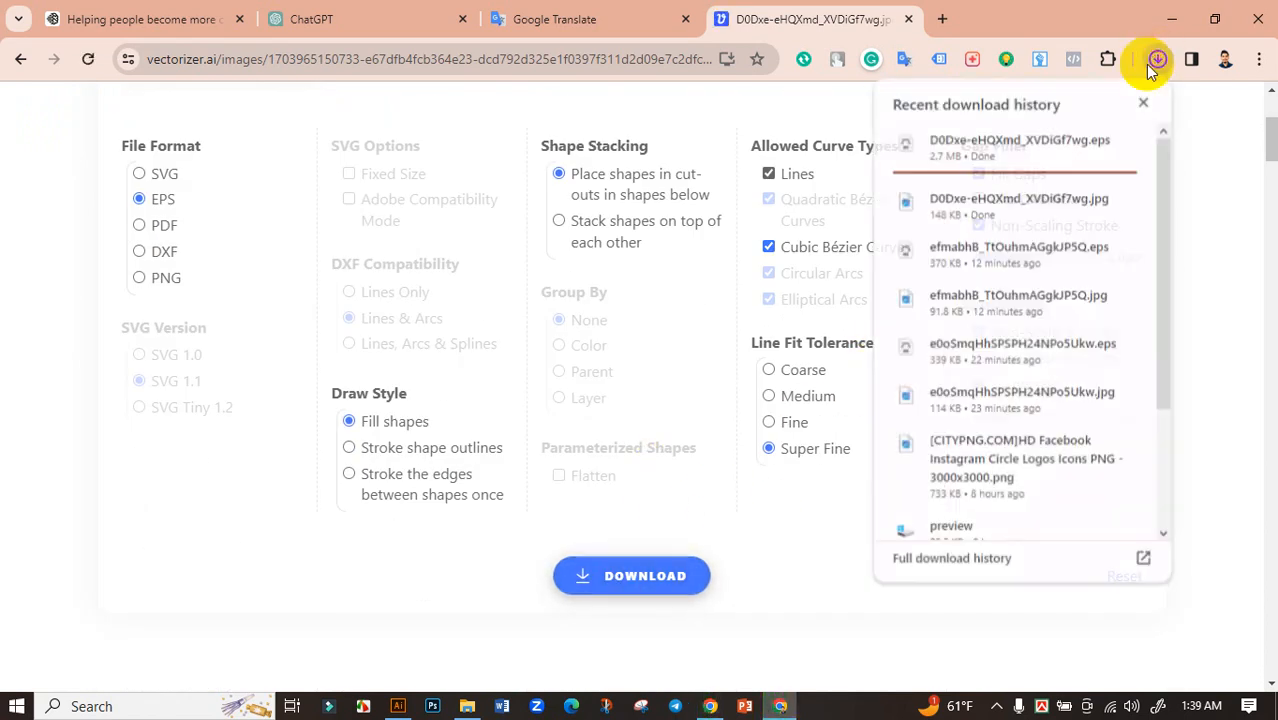
{"action": "left_click", "coordinate": [1093, 141]}
{"action": "right_click", "coordinate": [766, 159]}
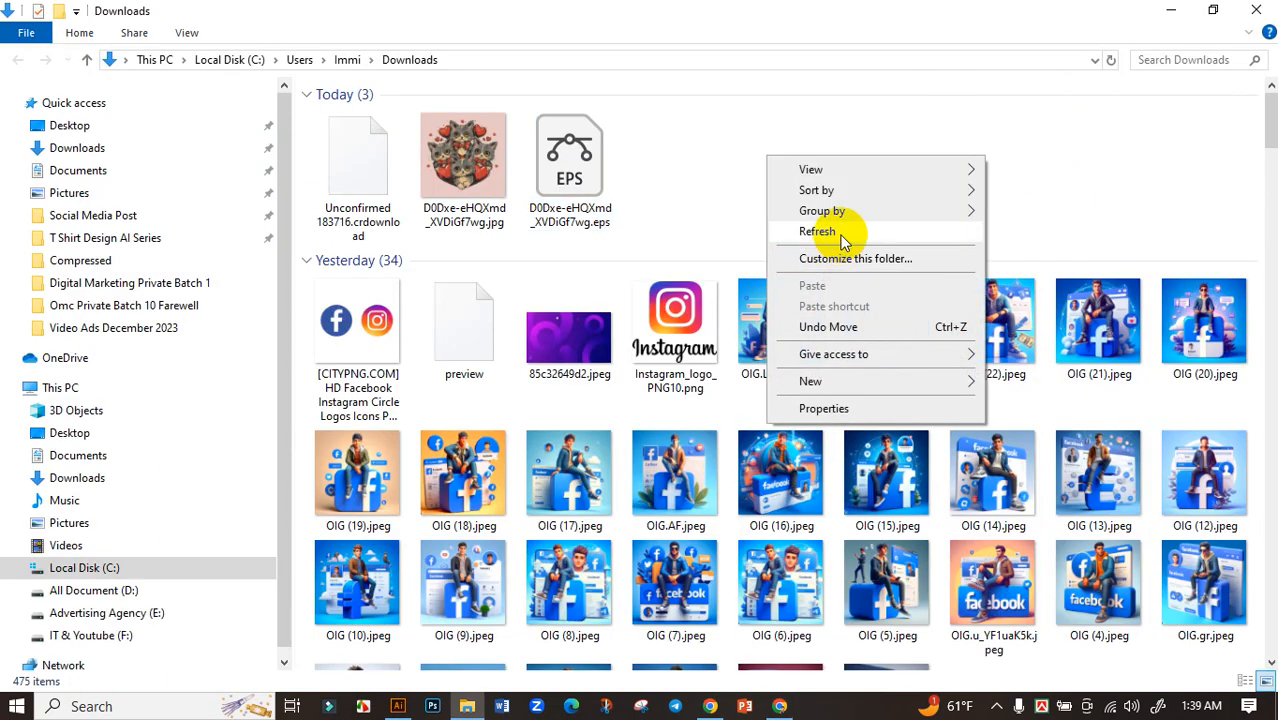
{"action": "left_click", "coordinate": [810, 228]}
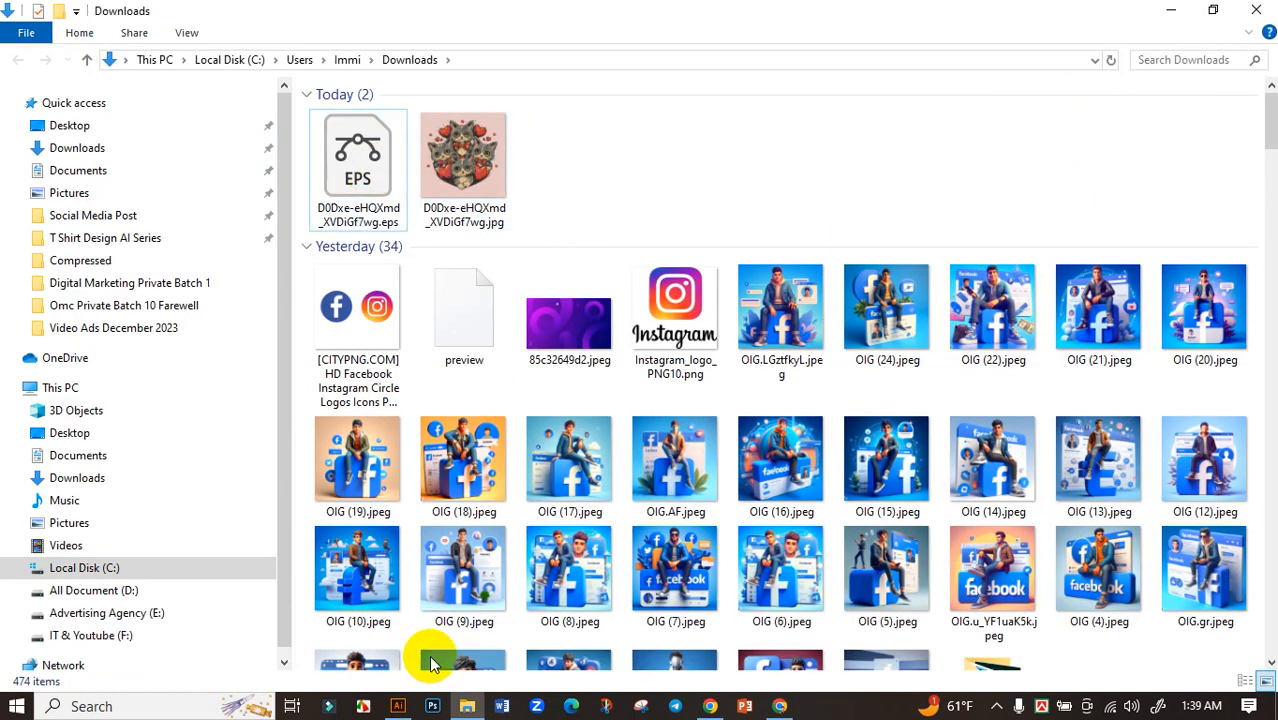
Switch to Illustrator and create a new portrait document measuring 11.9 x 17.9 in
{"action": "left_click", "coordinate": [398, 706]}
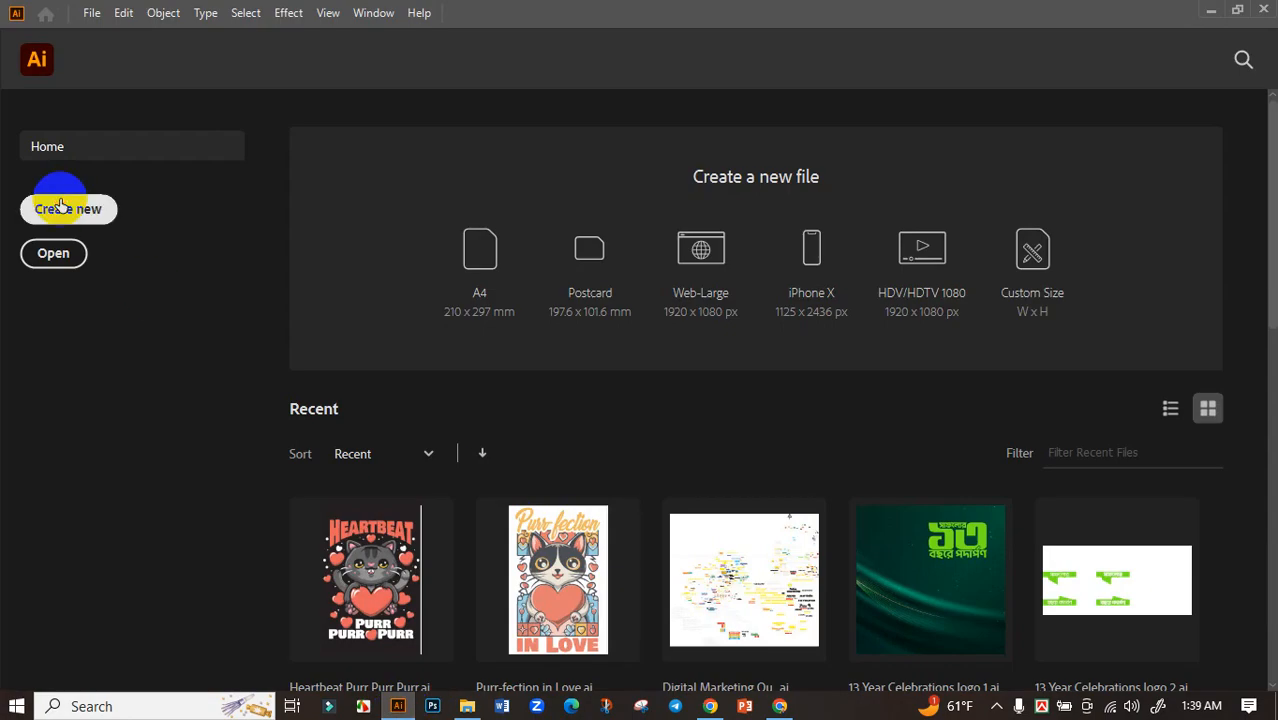
{"action": "left_click", "coordinate": [60, 207]}
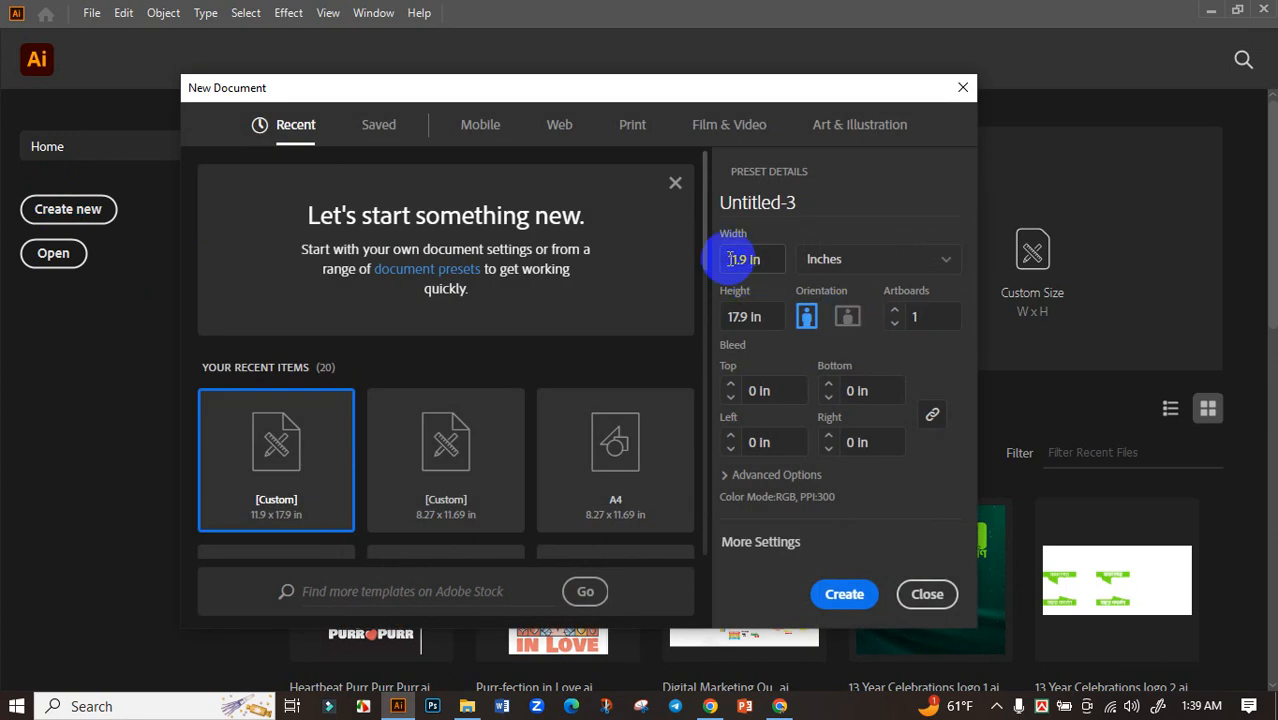
{"action": "left_click", "coordinate": [840, 598]}
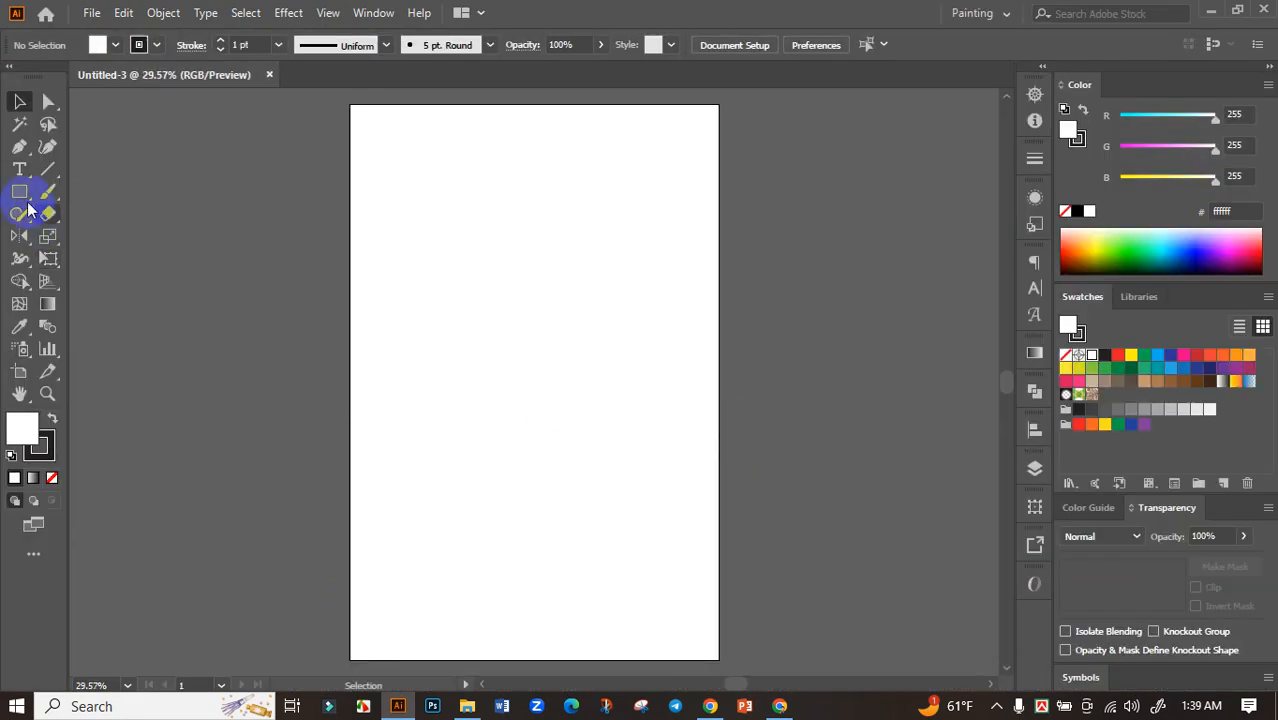
Draw a white rectangle covering the whole artboard and deselect it
{"action": "left_click", "coordinate": [25, 200]}
{"action": "left_click_drag", "start_coordinate": [352, 106], "coordinate": [719, 660]}
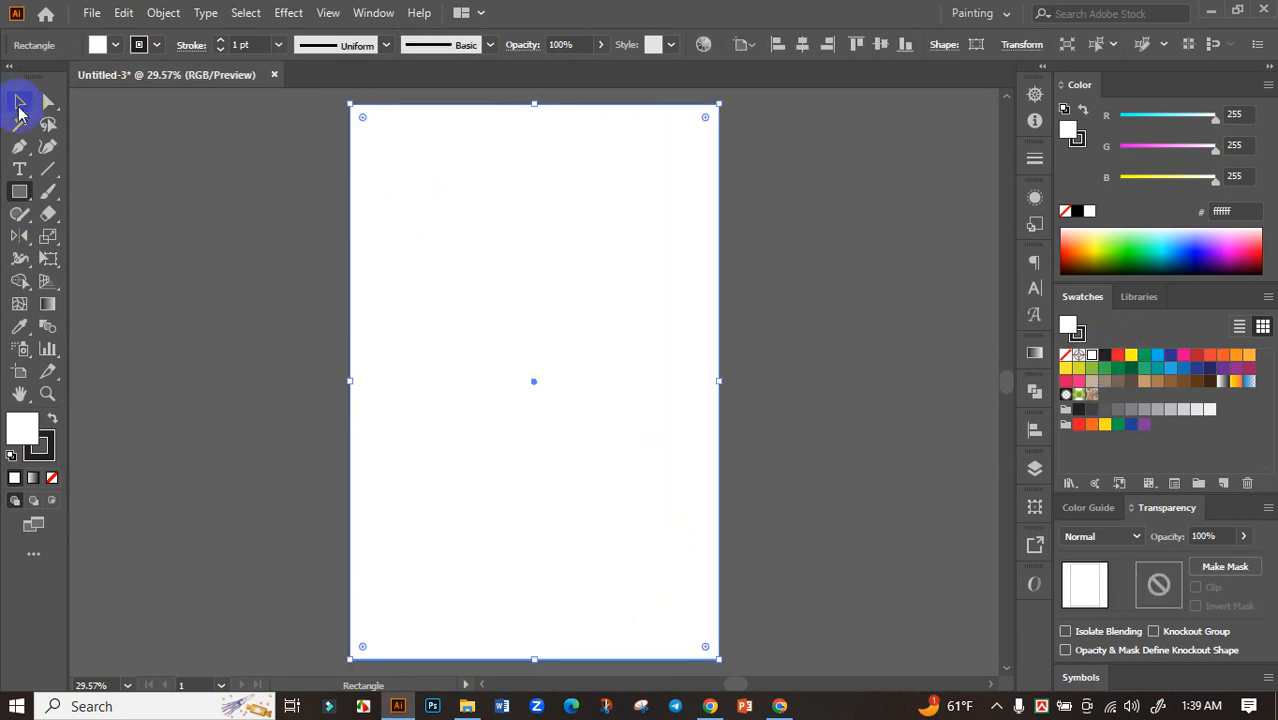
{"action": "left_click", "coordinate": [248, 296], "text": "ctrl"}
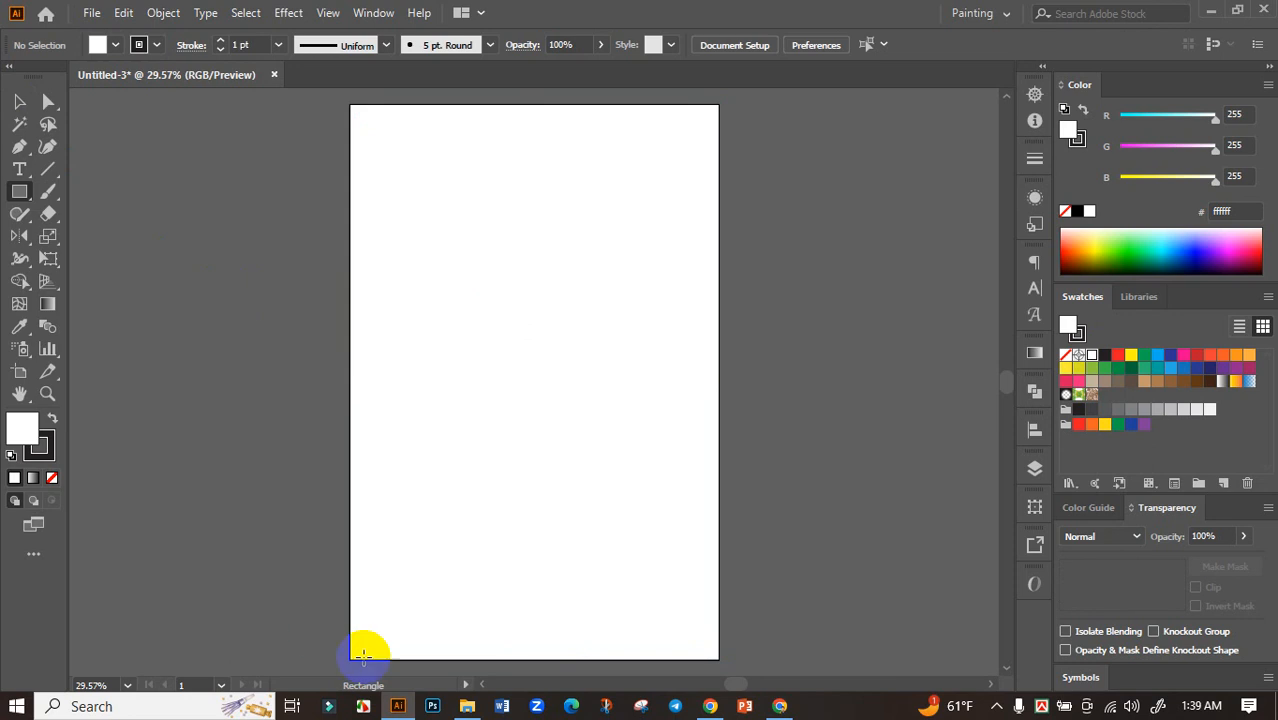
Open D0Dxe-eHQXmd_XVDiGf7wg.eps from the Downloads folder in Illustrator and move the artwork off the artboard to its left
{"action": "left_click", "coordinate": [466, 704]}
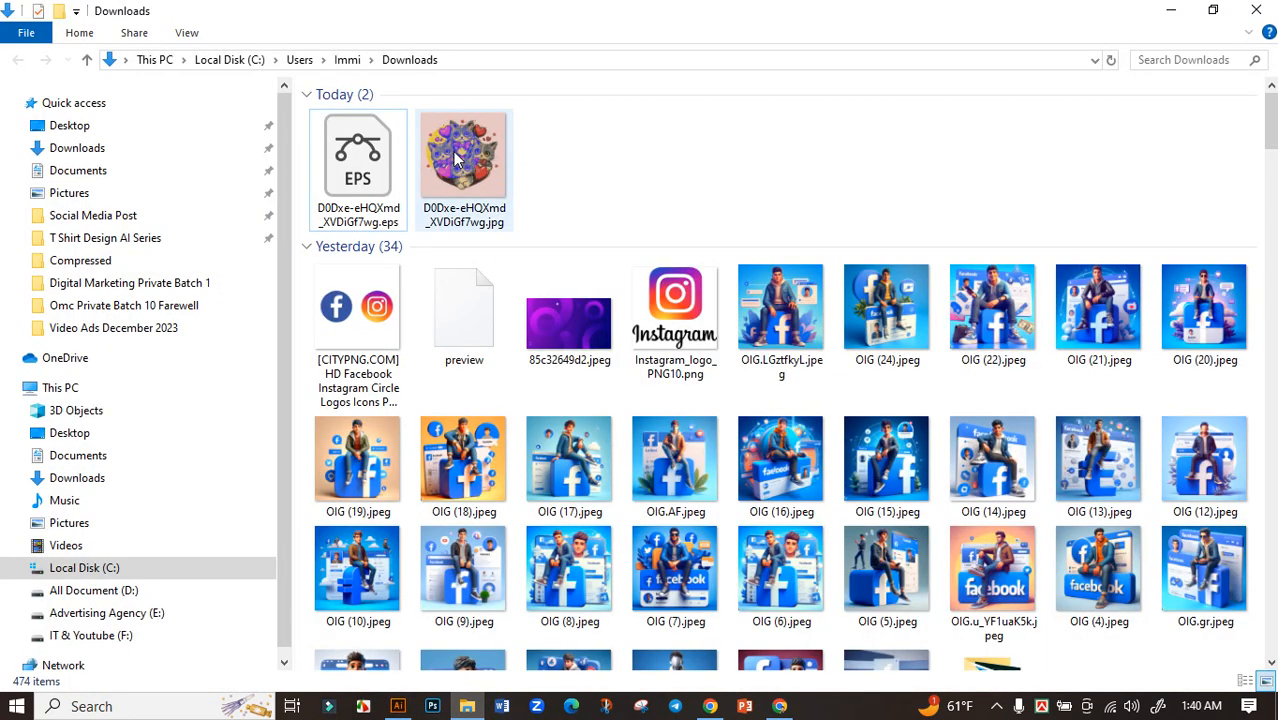
{"action": "double_click", "coordinate": [355, 152]}
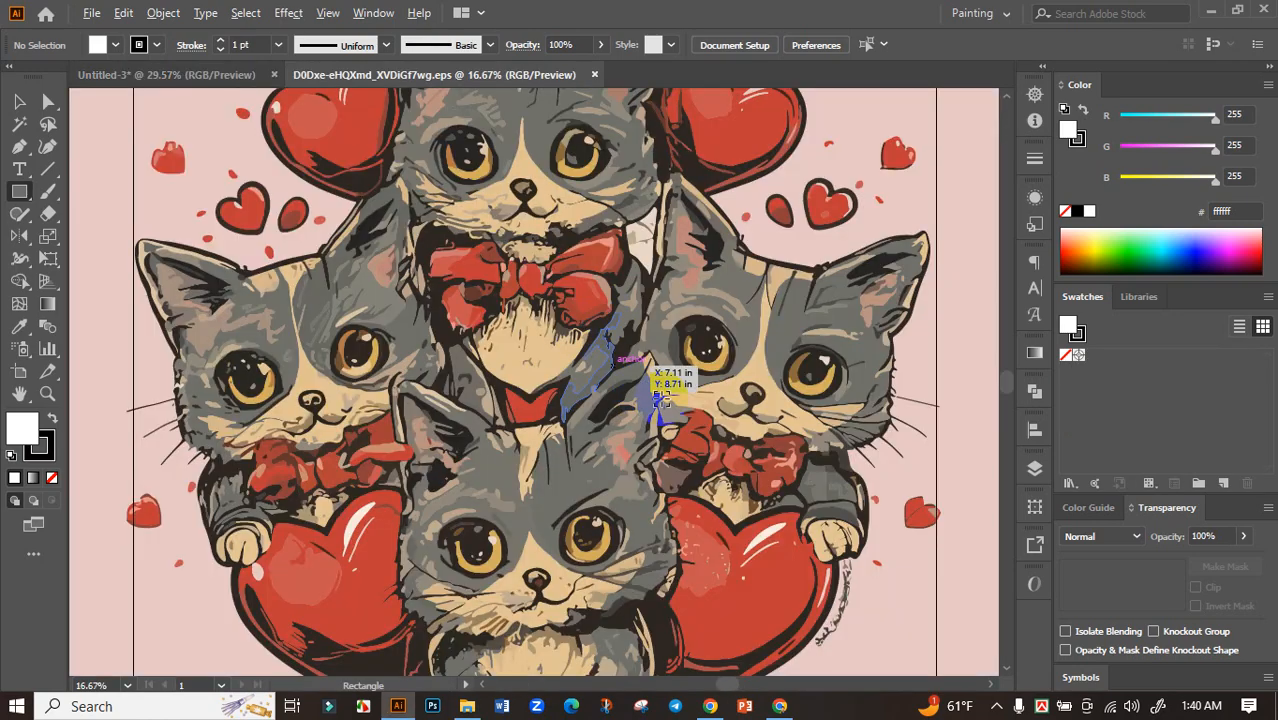
{"action": "scroll", "coordinate": [660, 399], "scroll_direction": "down", "scroll_amount": 4}
{"action": "left_click", "coordinate": [19, 101]}
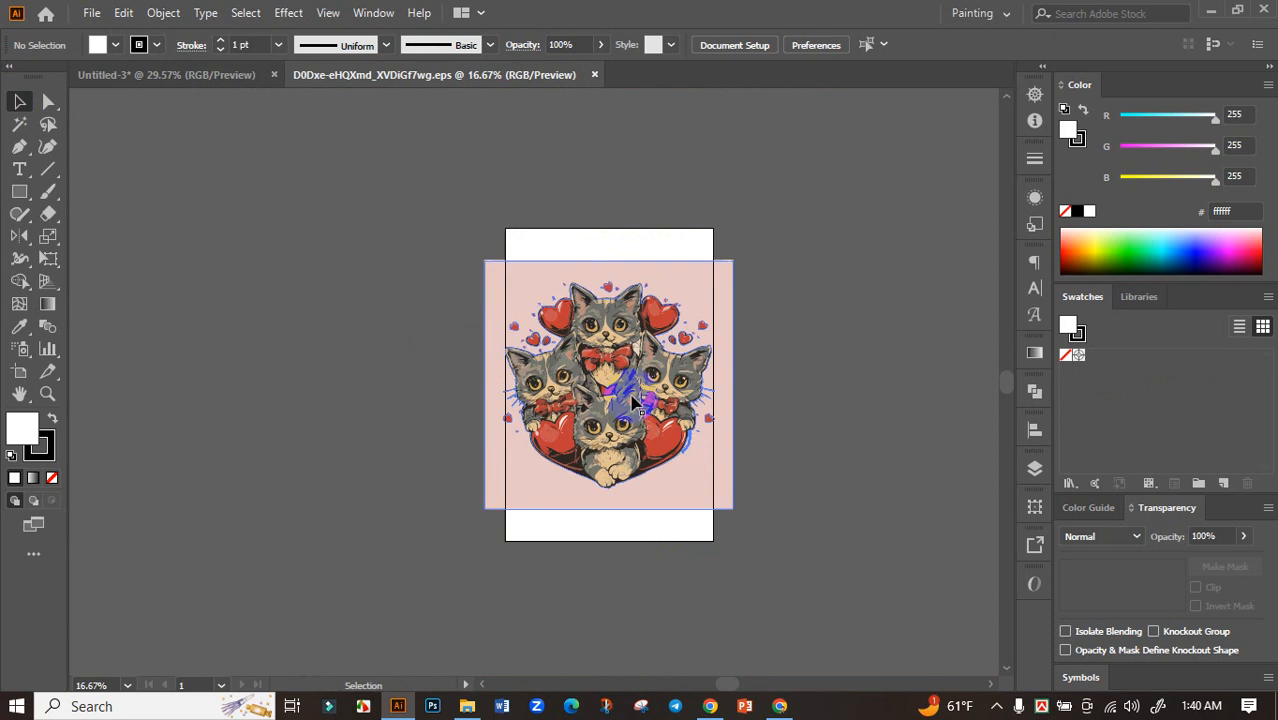
{"action": "left_click_drag", "start_coordinate": [632, 402], "coordinate": [334, 336]}
{"action": "left_click", "coordinate": [479, 251]}
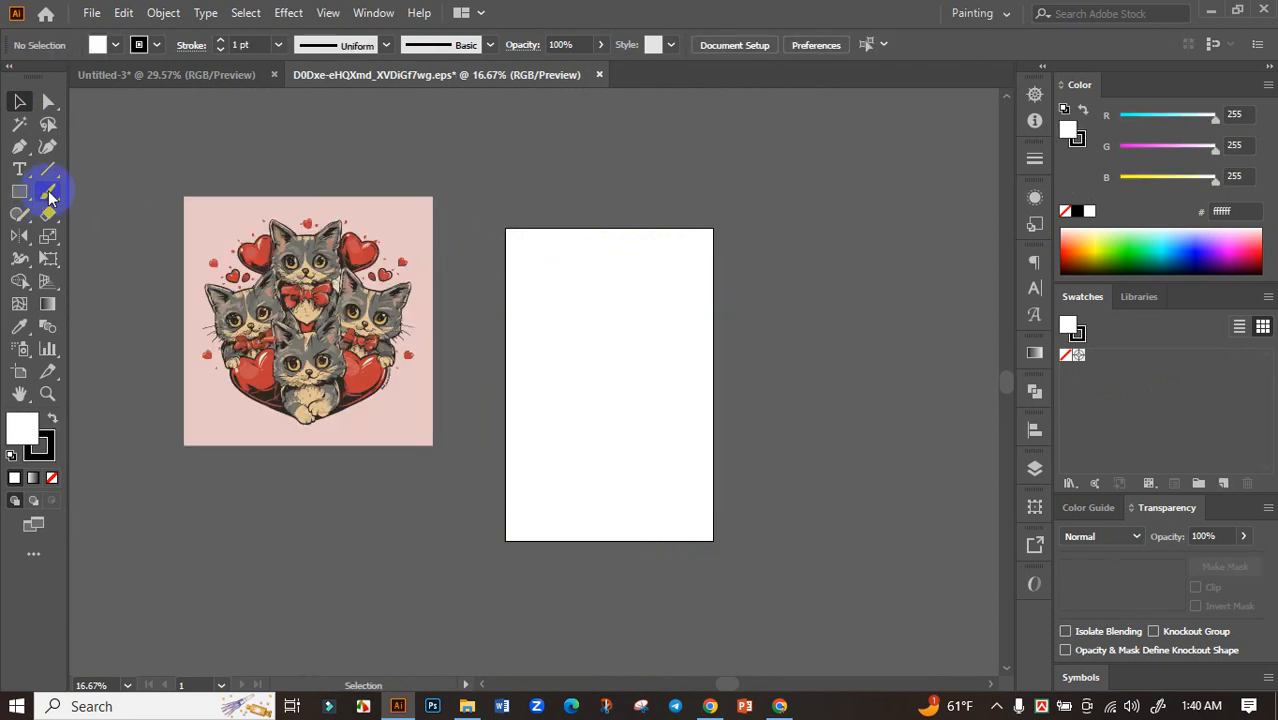
Draw a short helper line without fill, use it to Magic Wand select all matching unfilled paths, and delete them
{"action": "left_click", "coordinate": [47, 169]}
{"action": "left_click_drag", "start_coordinate": [525, 145], "coordinate": [530, 233]}
{"action": "left_click", "coordinate": [19, 124]}
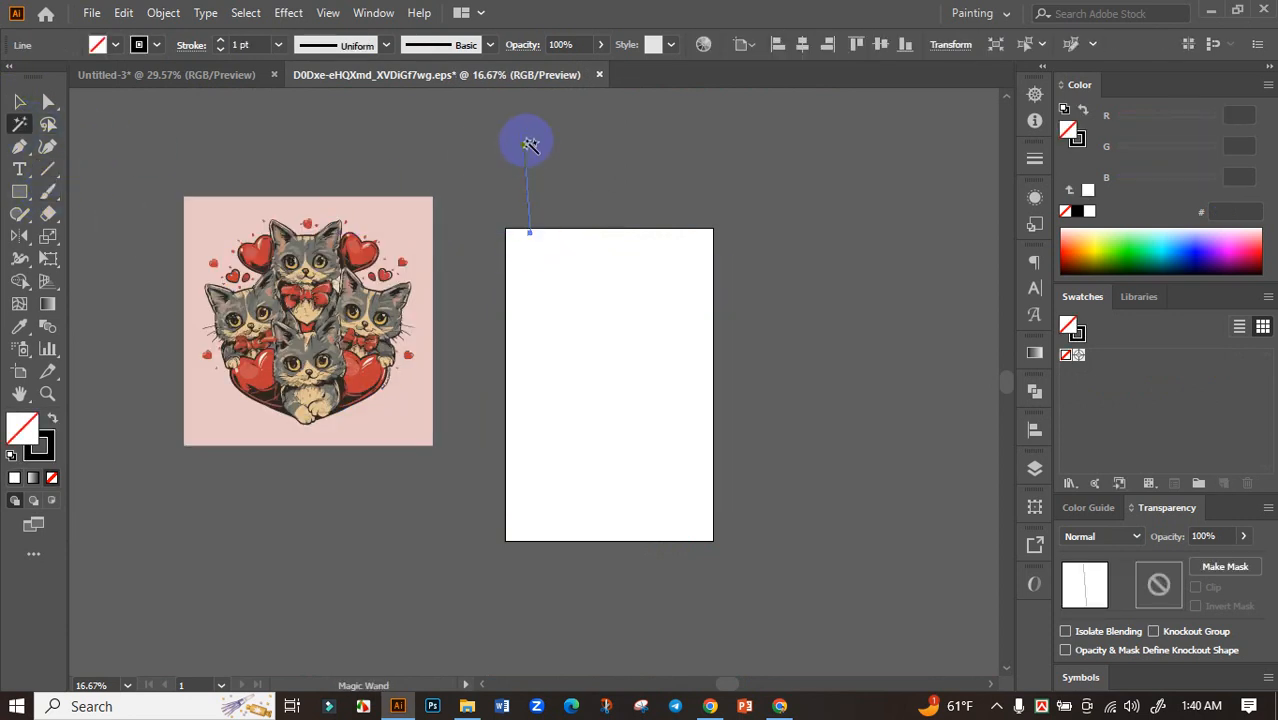
{"action": "left_click", "coordinate": [528, 150]}
{"action": "left_click", "coordinate": [526, 154]}
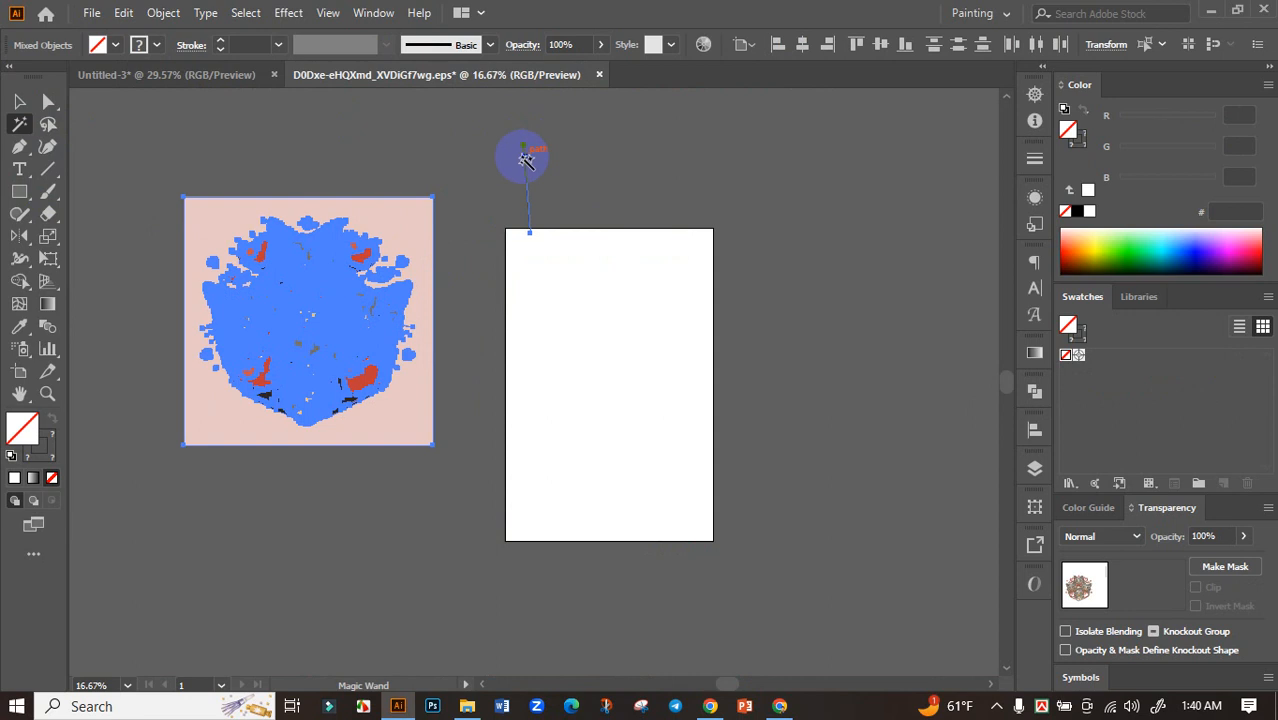
{"action": "key", "text": "Delete"}
Ungroup the cat artwork and delete its pink background and the thin leftover strip above the cats
{"action": "left_click", "coordinate": [20, 104]}
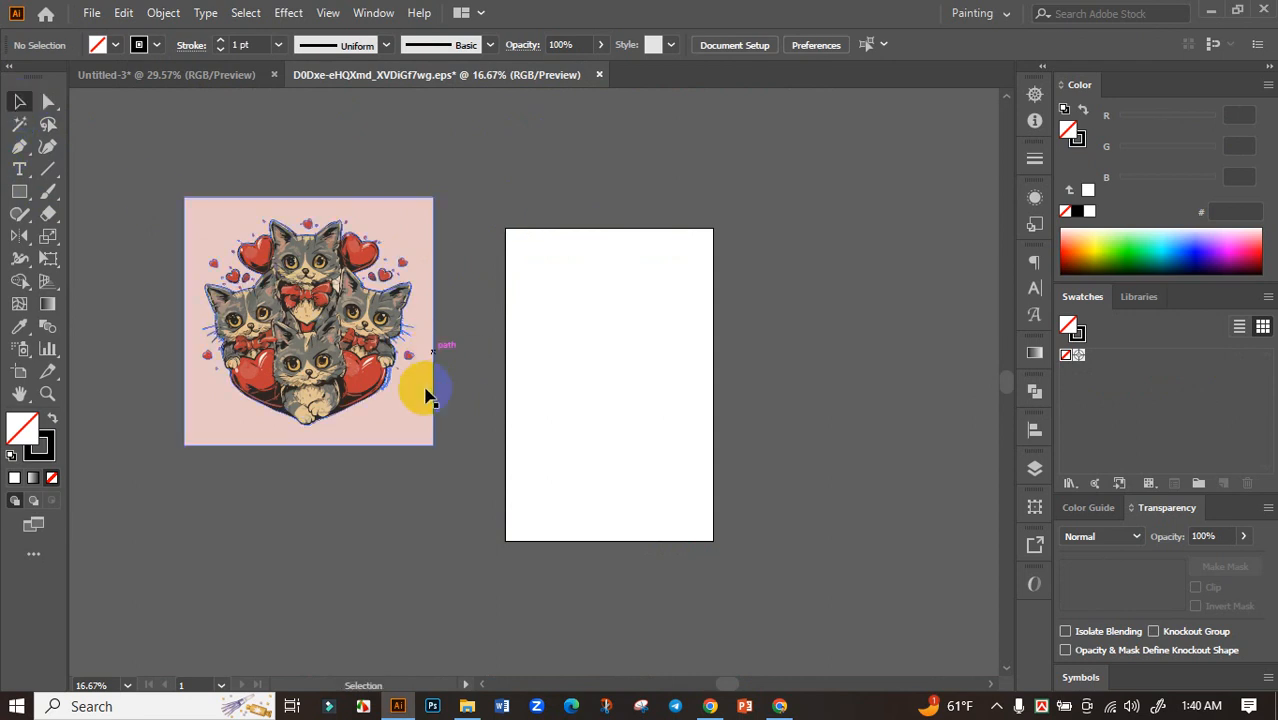
{"action": "key", "text": "ctrl+="}
{"action": "left_click", "coordinate": [410, 443]}
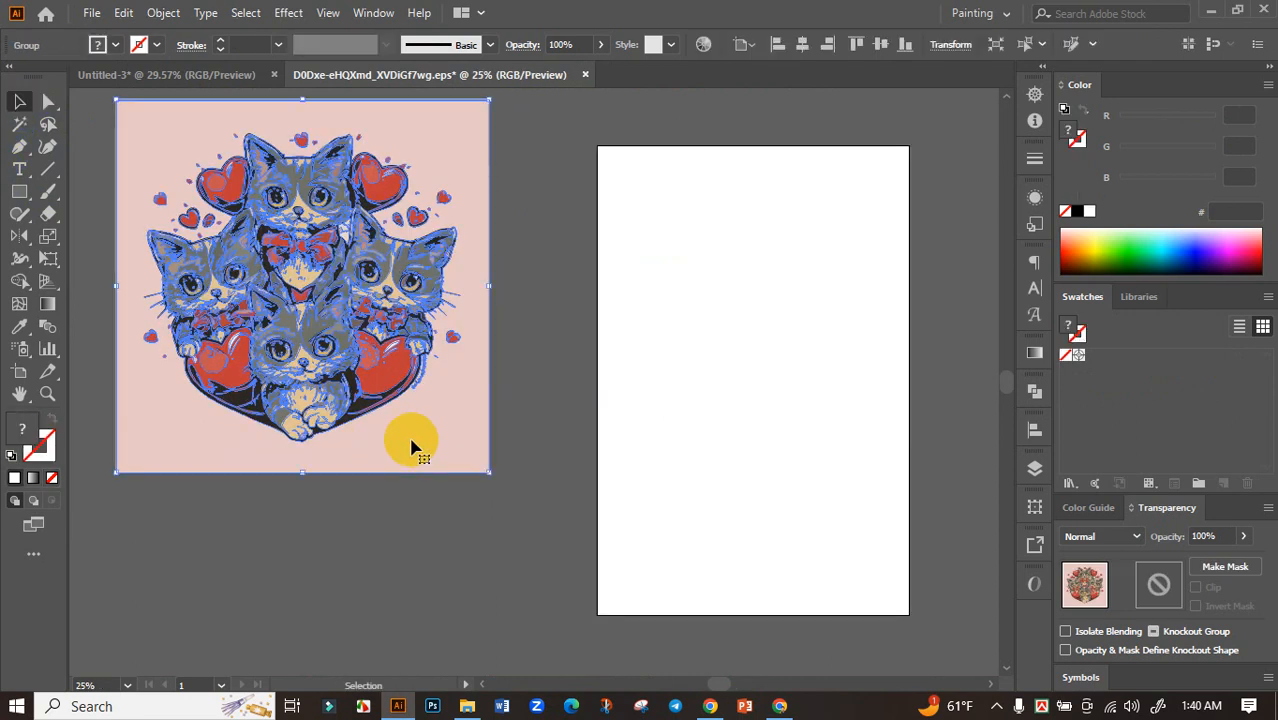
{"action": "right_click", "coordinate": [410, 443]}
{"action": "left_click", "coordinate": [502, 274]}
{"action": "left_click", "coordinate": [475, 348]}
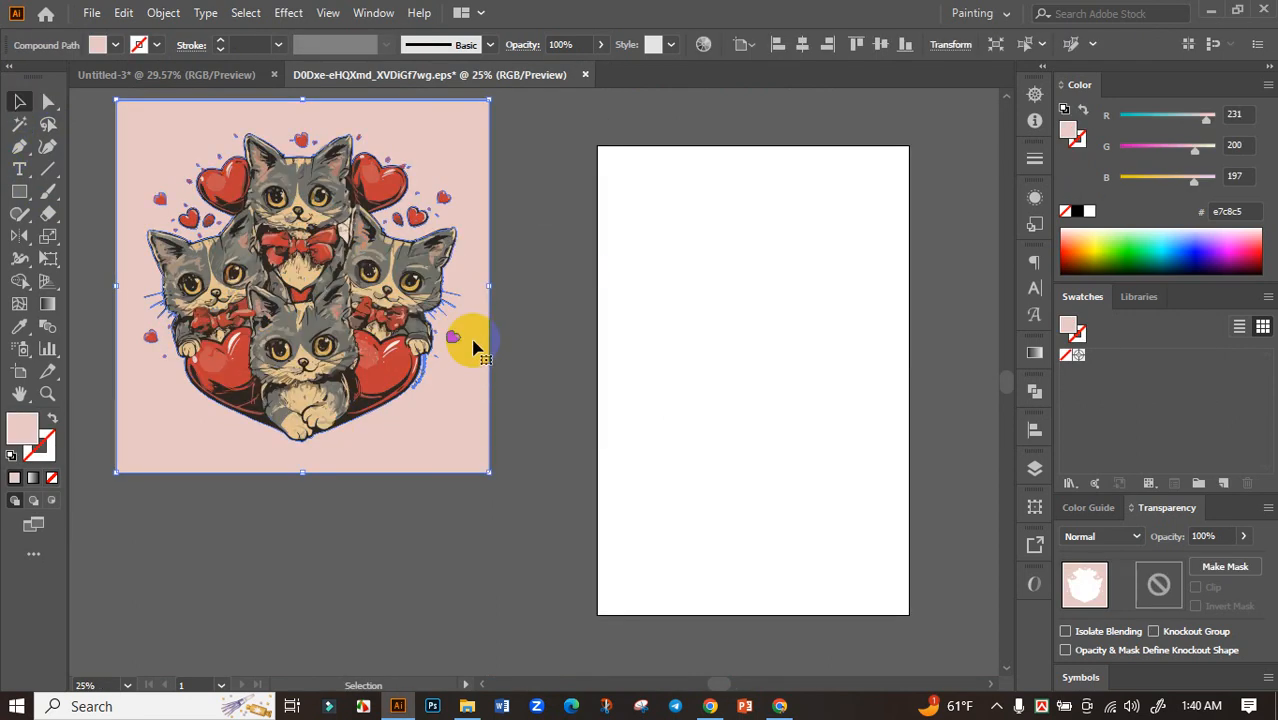
{"action": "key", "text": "Delete"}
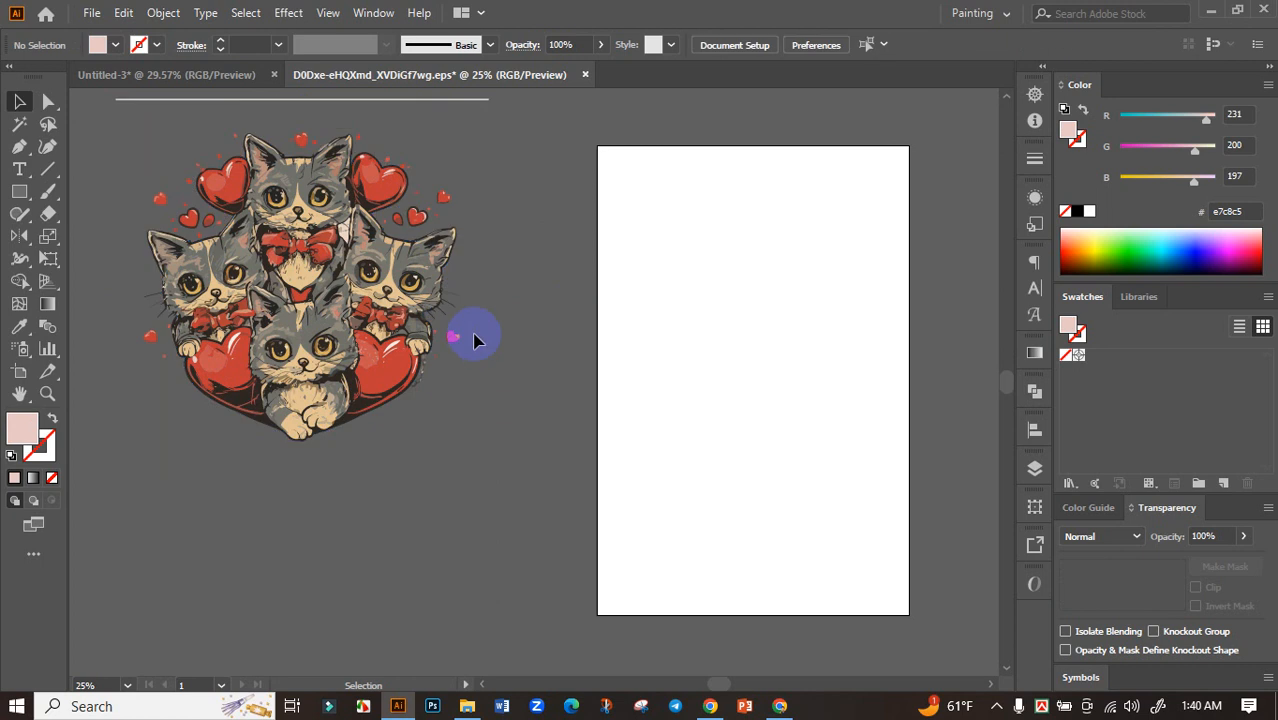
{"action": "left_click", "coordinate": [398, 103]}
{"action": "key", "text": "Delete"}
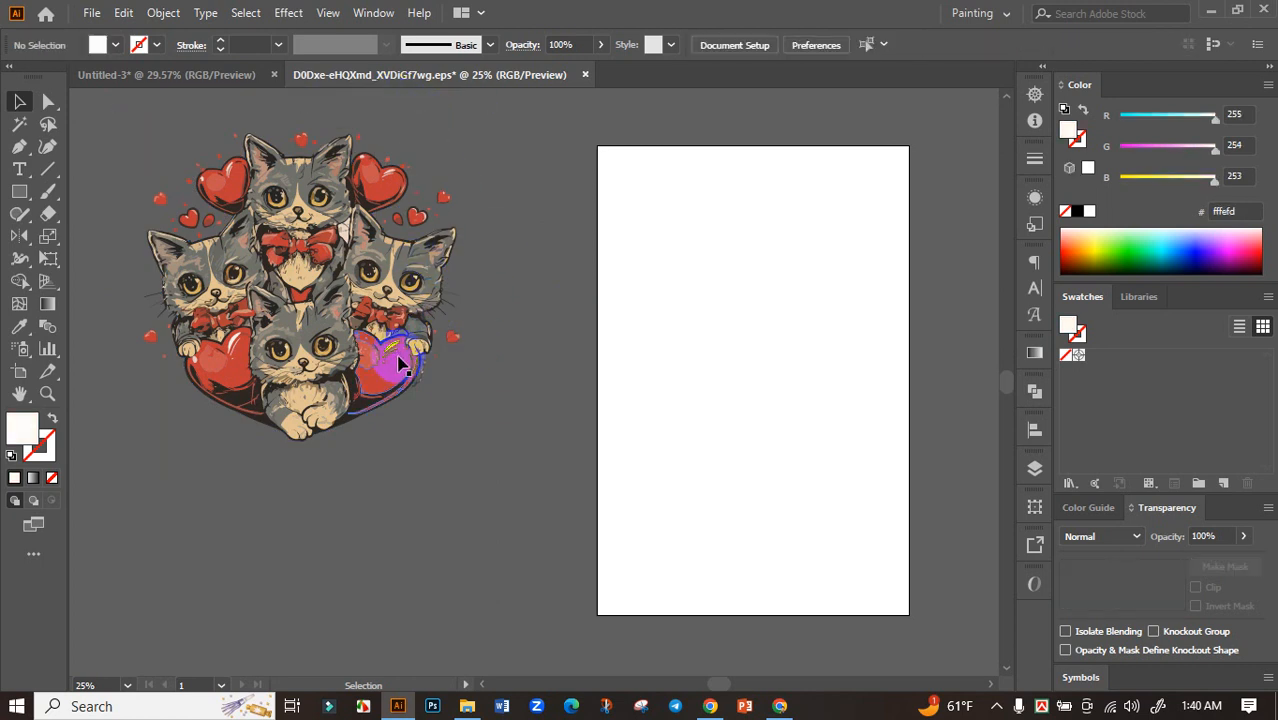
Group the cleaned cat artwork and place it in the Untitled-3 document, spanning the artboard's width below an empty upper area
{"action": "scroll", "coordinate": [365, 366], "scroll_direction": "up", "scroll_amount": 4}
{"action": "scroll", "coordinate": [676, 428], "scroll_direction": "down", "scroll_amount": 4}
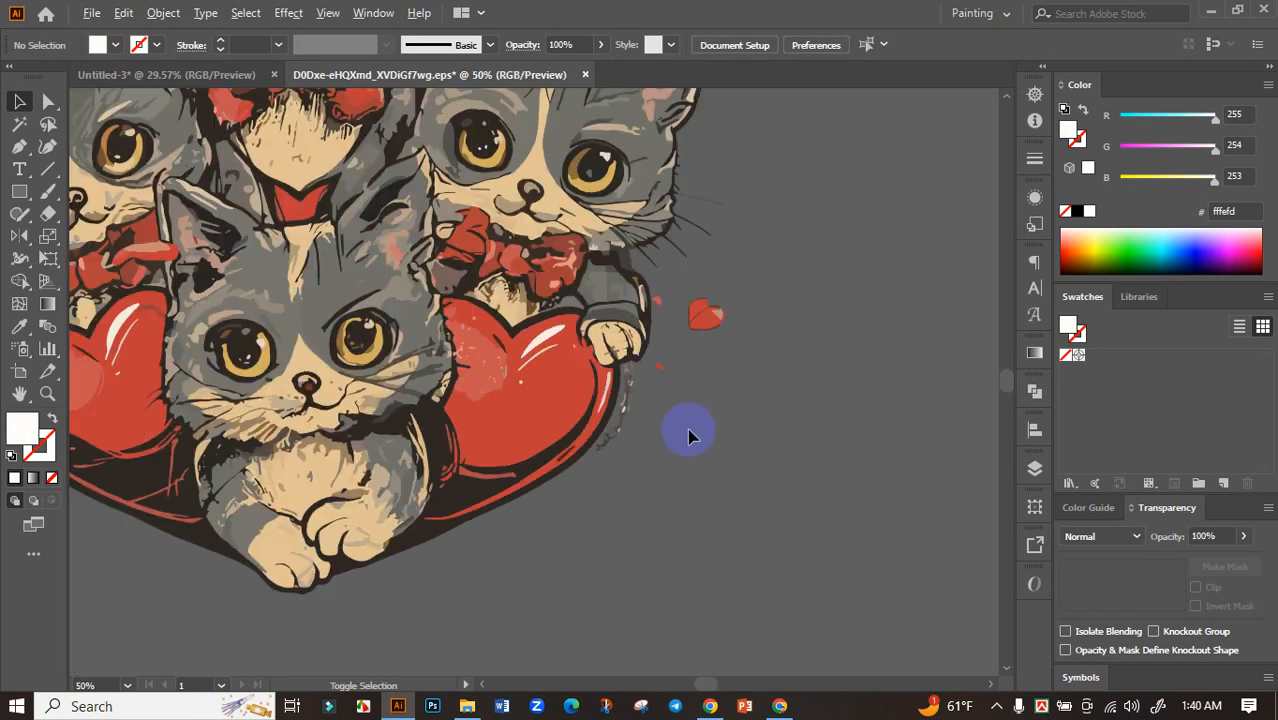
{"action": "left_click_drag", "start_coordinate": [359, 255], "coordinate": [758, 543]}
{"action": "left_click_drag", "start_coordinate": [590, 330], "coordinate": [650, 410]}
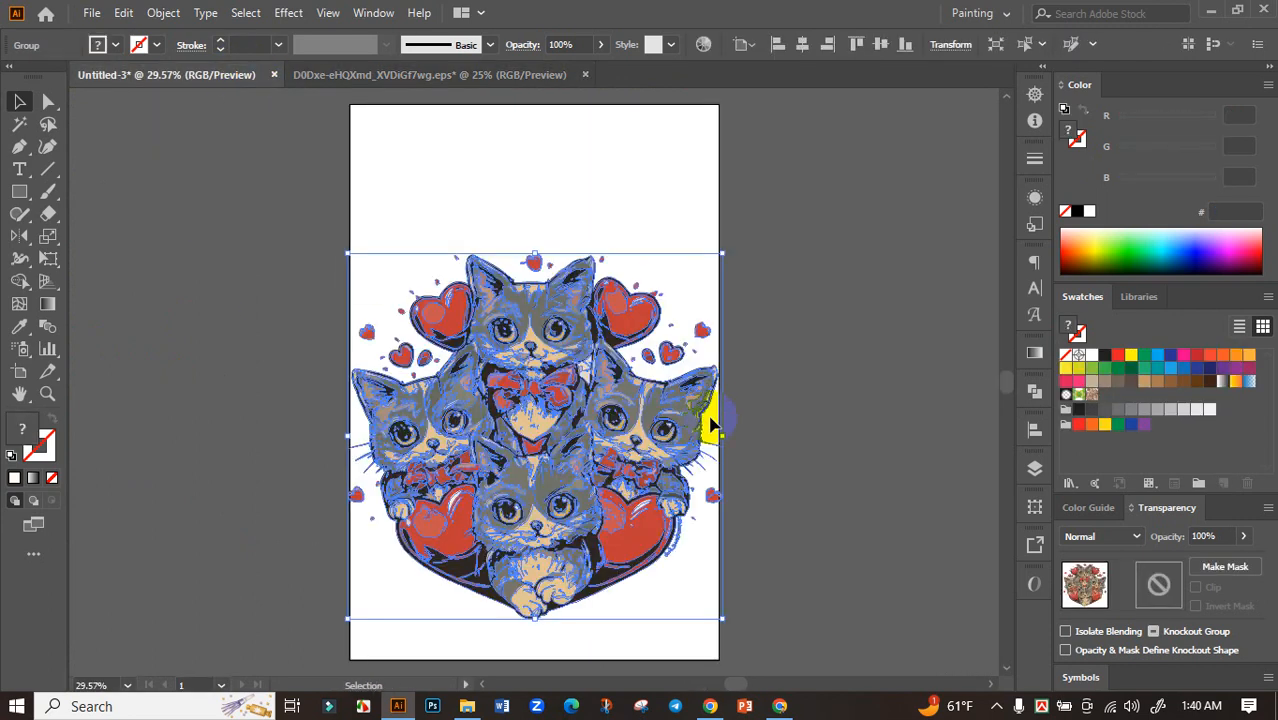
Scale the cat group down to leave margins inside the artboard, centre it horizontally, and move it slightly up
{"action": "left_click_drag", "start_coordinate": [725, 437], "coordinate": [700, 436]}
{"action": "left_click_drag", "start_coordinate": [599, 400], "coordinate": [598, 390]}
{"action": "left_click", "coordinate": [1035, 429]}
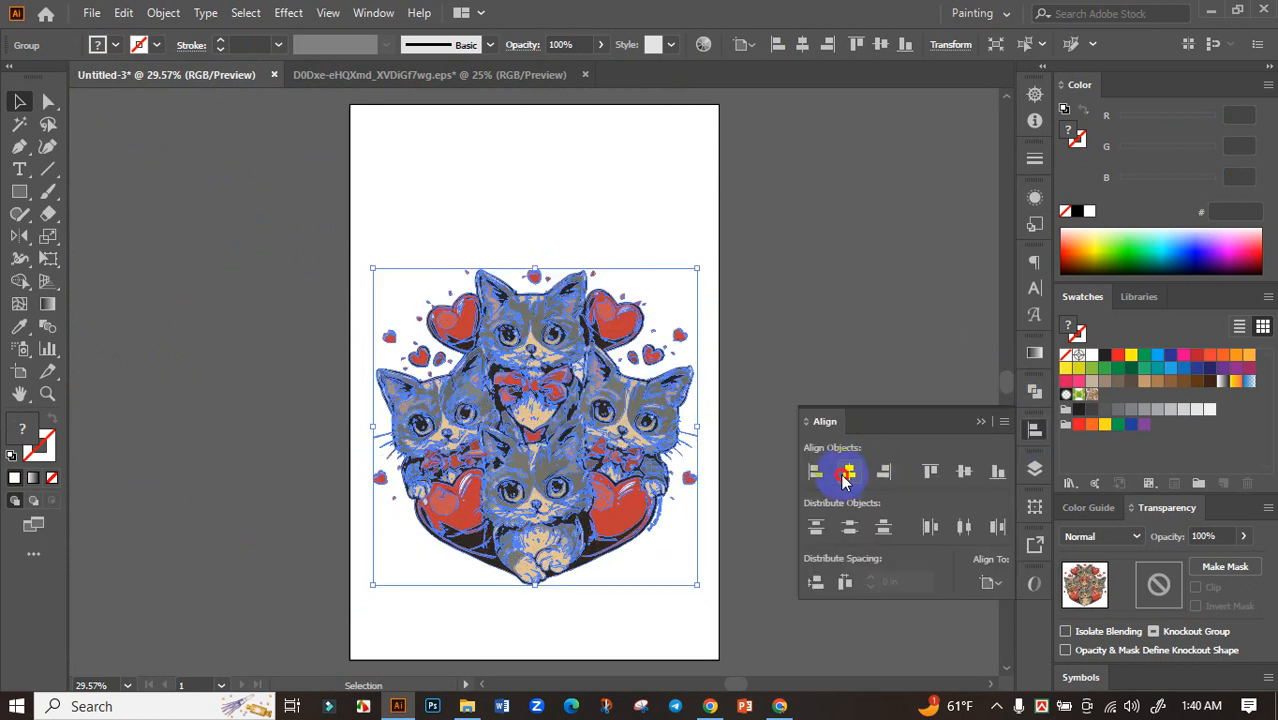
{"action": "left_click", "coordinate": [747, 434]}
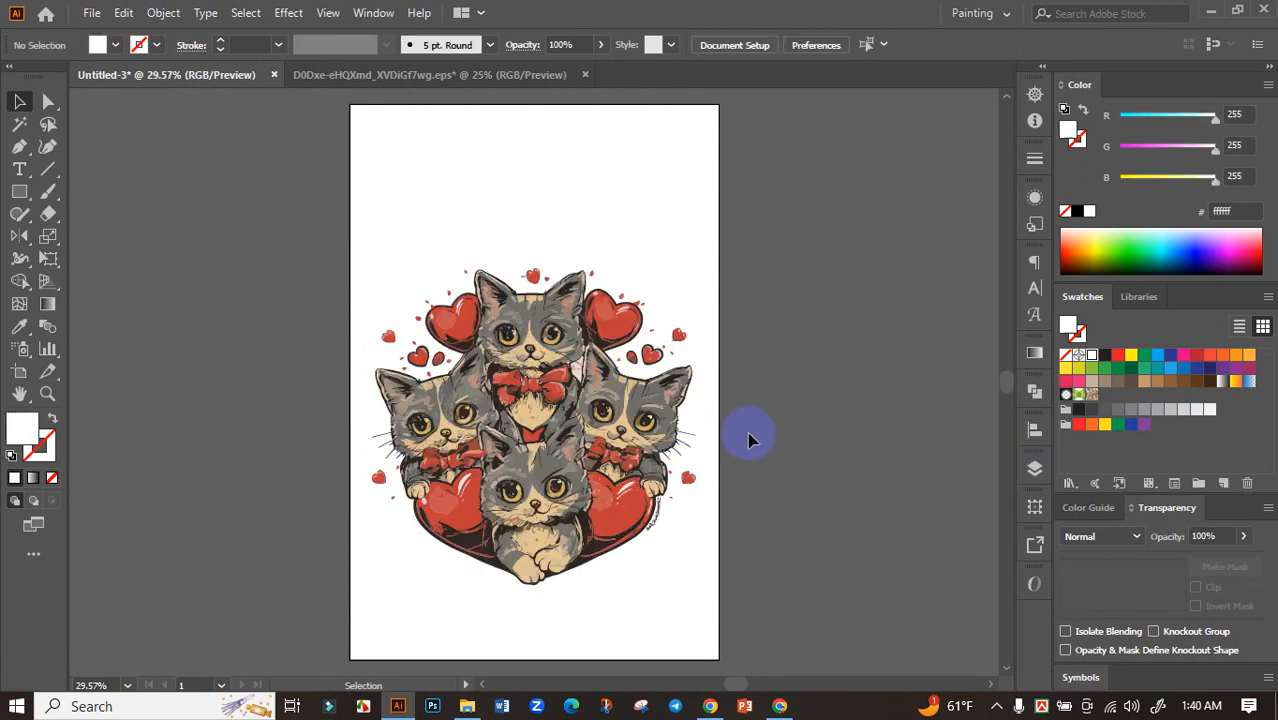
{"action": "left_click", "coordinate": [558, 442]}
{"action": "left_click_drag", "start_coordinate": [561, 449], "coordinate": [560, 414]}
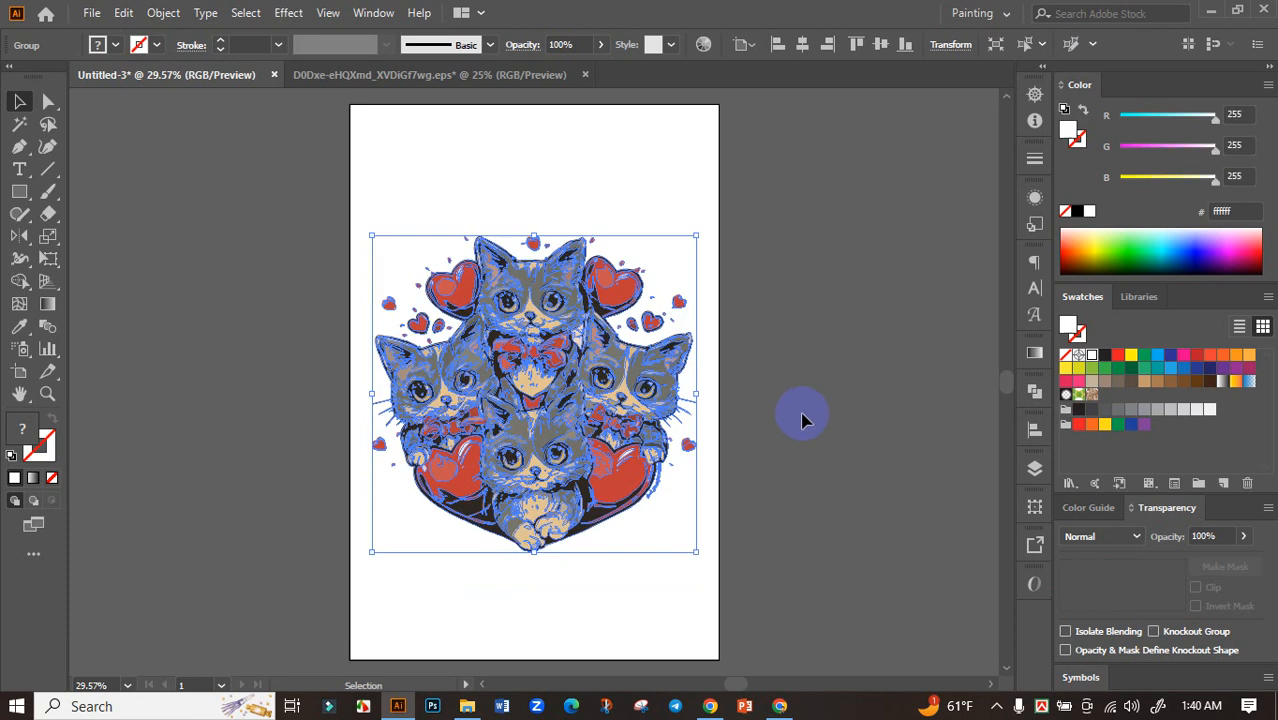
{"action": "left_click", "coordinate": [803, 414]}
{"action": "left_click_drag", "start_coordinate": [806, 407], "coordinate": [778, 405]}
Switch to the browser, copy the slogan "Meow-some Valentine" from the ChatGPT list, and return to Illustrator
{"action": "left_click", "coordinate": [779, 706]}
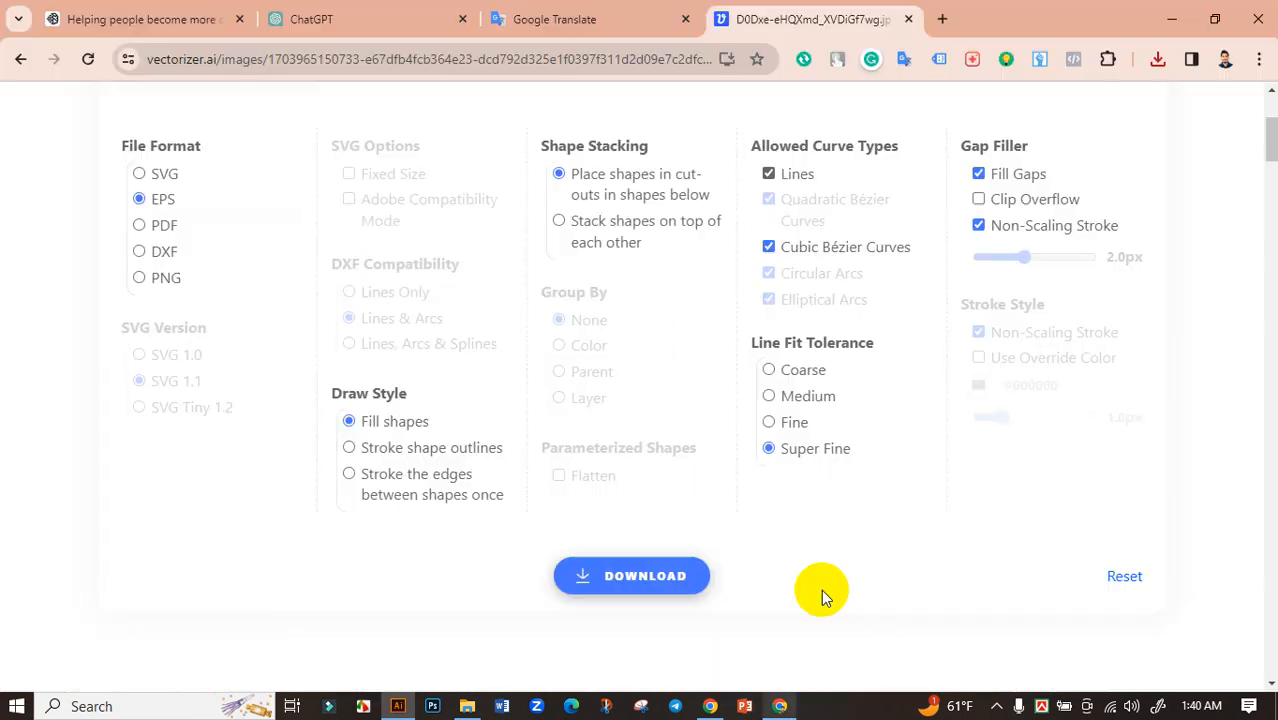
{"action": "left_click", "coordinate": [398, 18]}
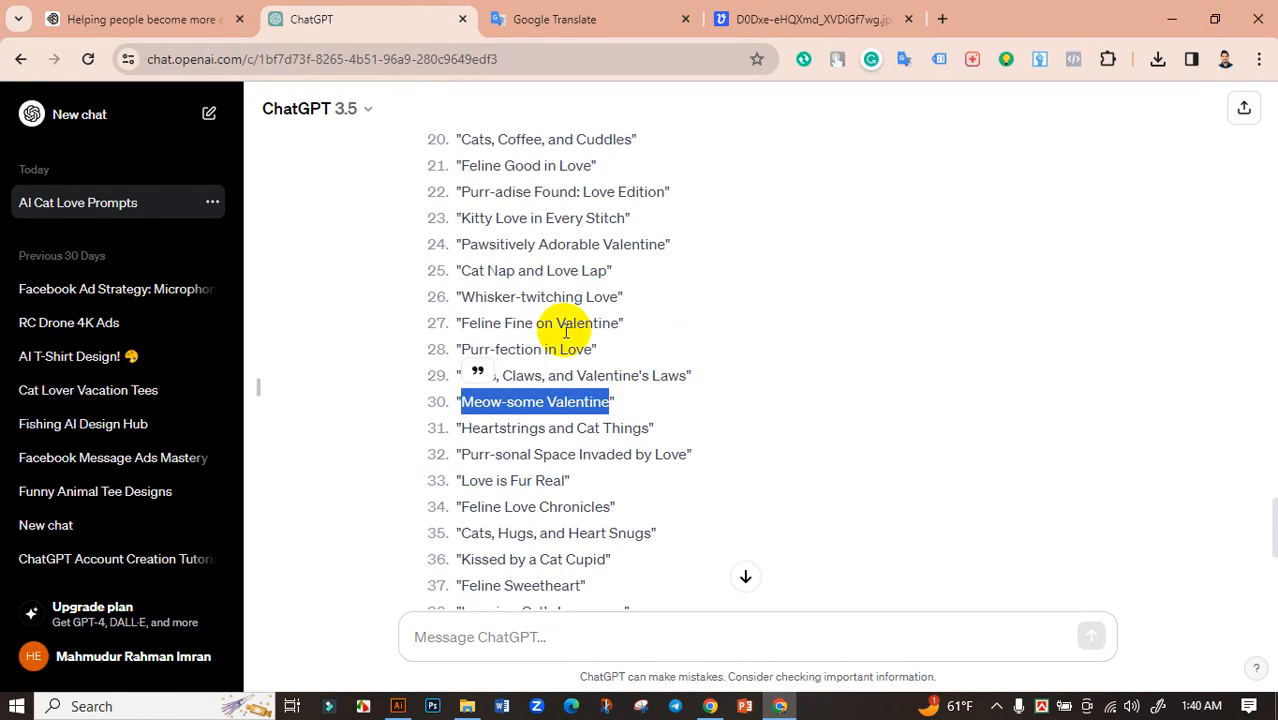
{"action": "right_click", "coordinate": [557, 401]}
{"action": "left_click", "coordinate": [620, 109]}
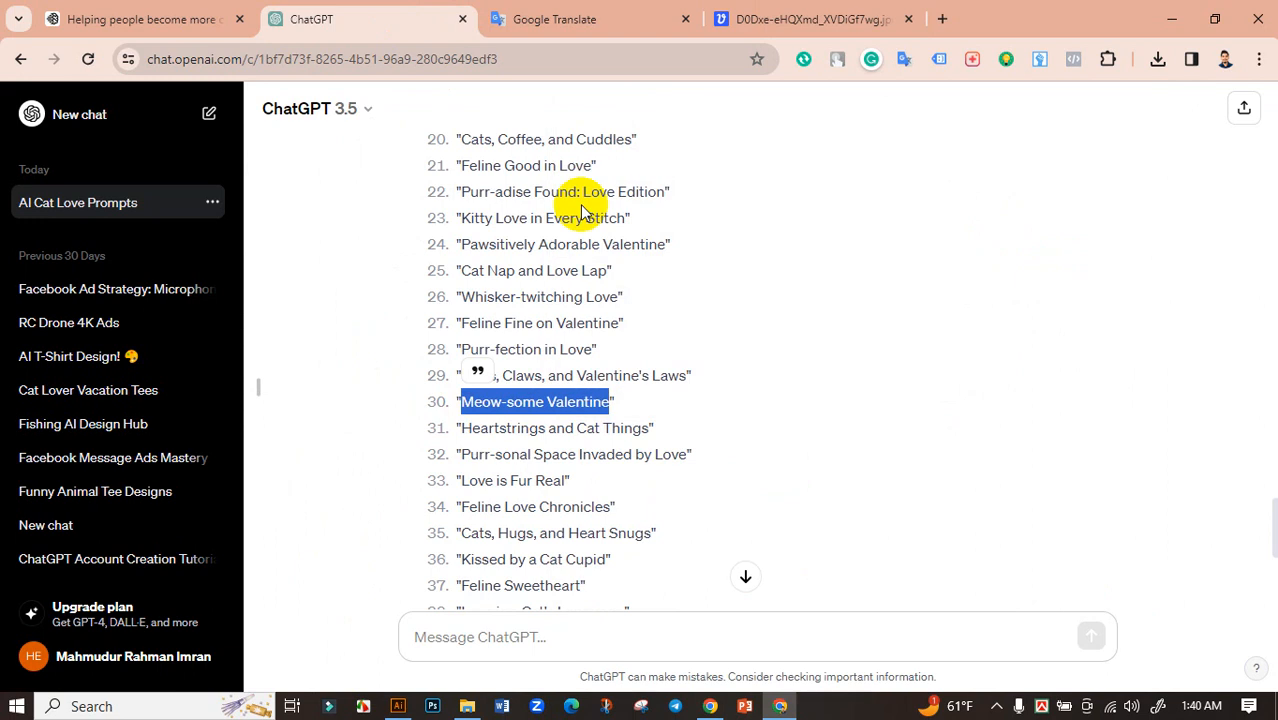
{"action": "left_click", "coordinate": [398, 706]}
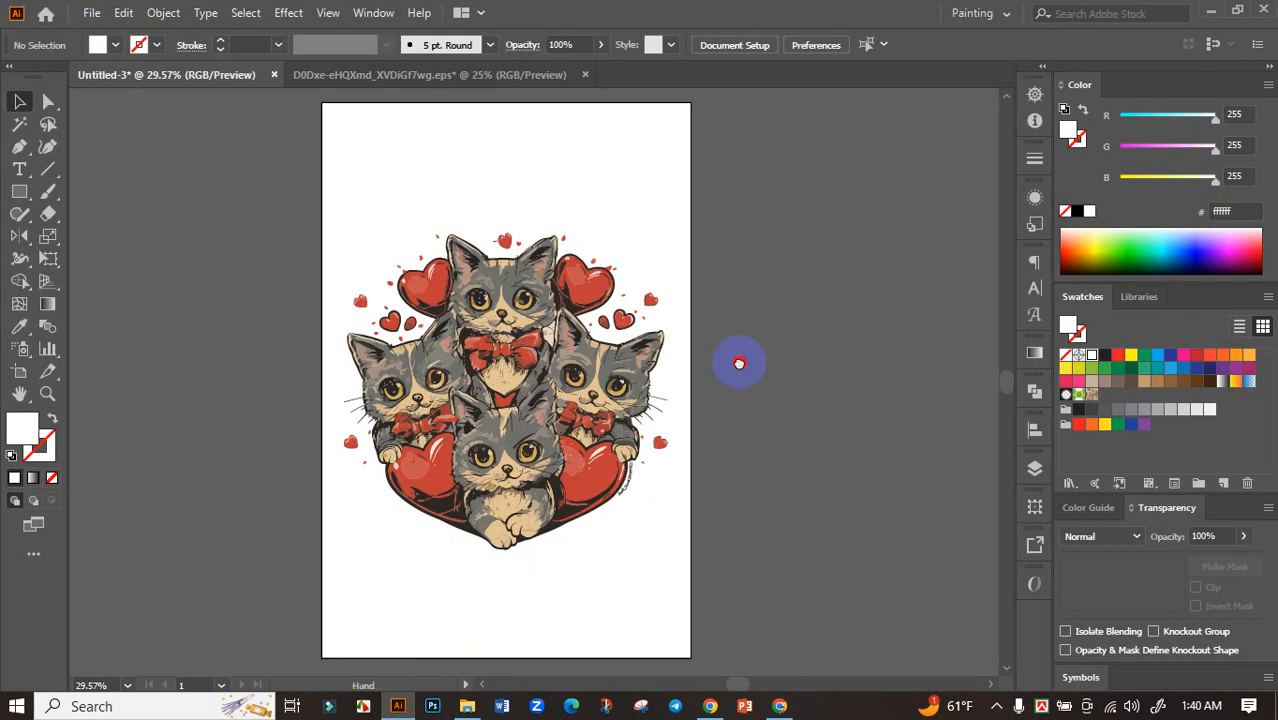
Paste the slogan on the empty canvas beside the artboard and enlarge it to about 114 pt
{"action": "left_click_drag", "start_coordinate": [735, 362], "coordinate": [278, 365]}
{"action": "key", "text": "ctrl+v"}
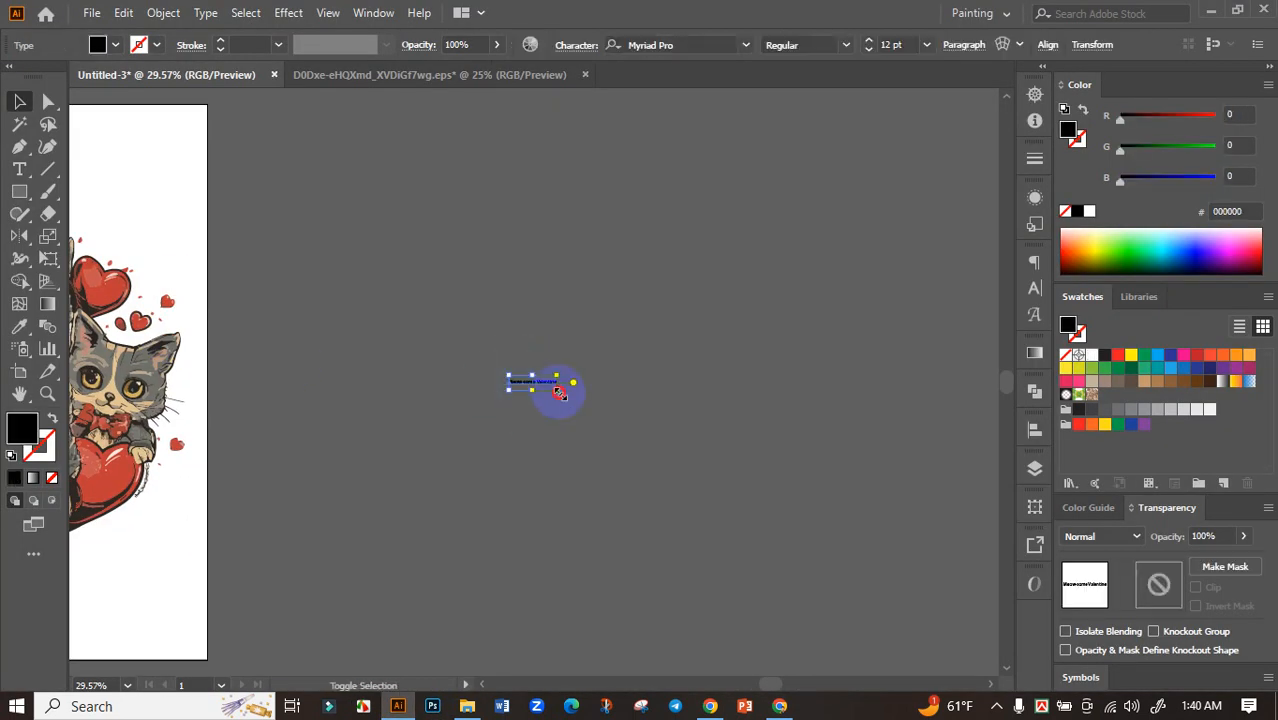
{"action": "left_click_drag", "start_coordinate": [559, 392], "coordinate": [876, 508]}
Cut "Meow-some" out of the slogan and paste it as a separate text above "Valentine", enlarged to about 172 pt
{"action": "double_click", "coordinate": [755, 425]}
{"action": "left_click_drag", "start_coordinate": [751, 408], "coordinate": [431, 408]}
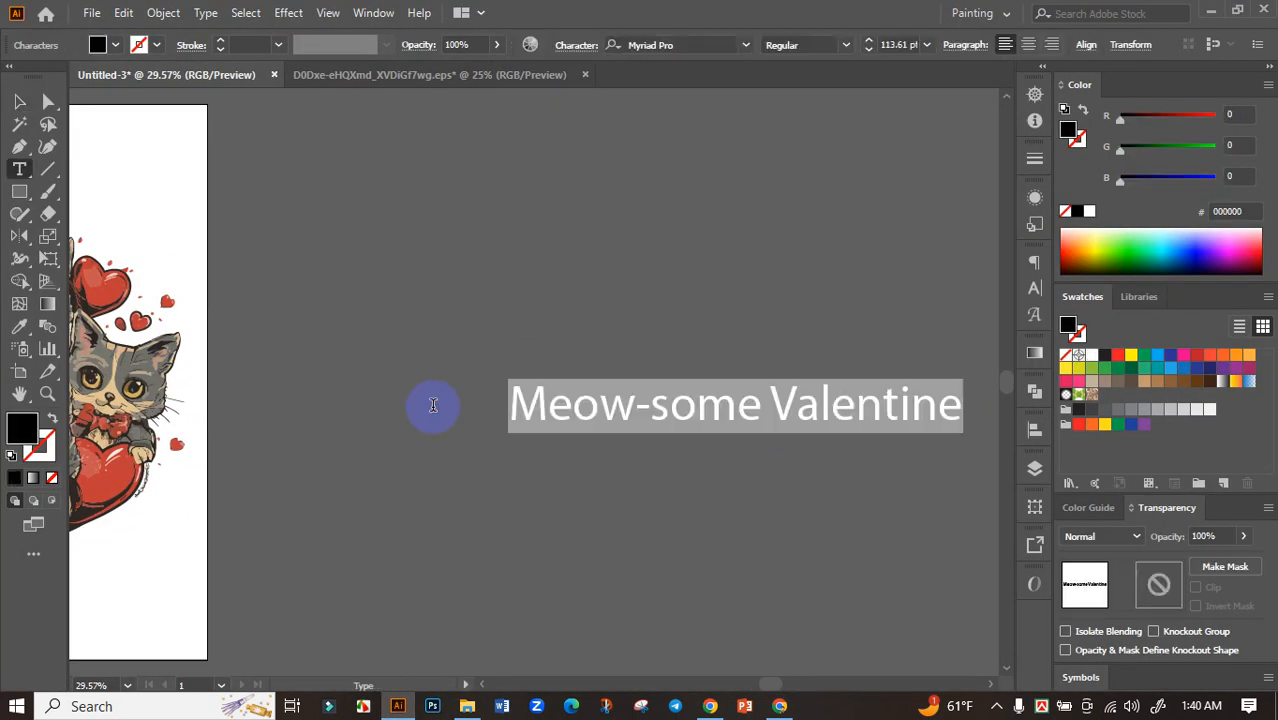
{"action": "left_click_drag", "start_coordinate": [751, 408], "coordinate": [400, 410]}
{"action": "key", "text": "BackSpace"}
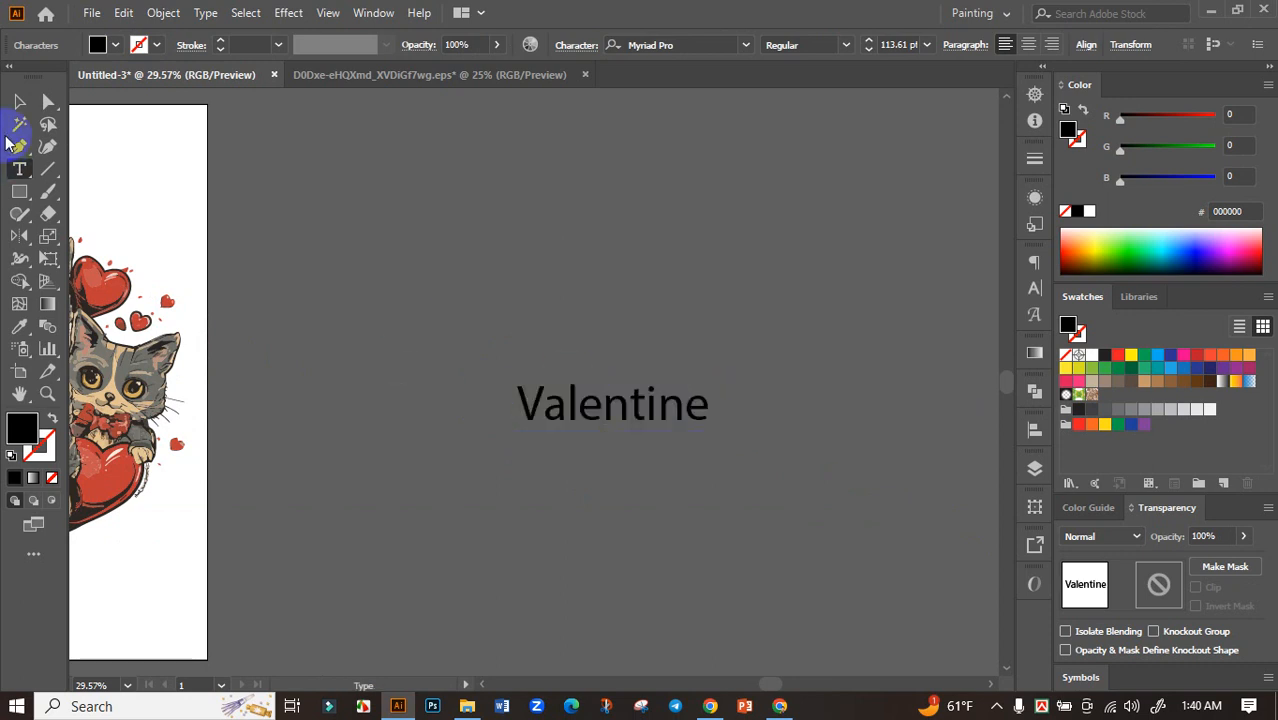
{"action": "left_click", "coordinate": [19, 101]}
{"action": "left_click_drag", "start_coordinate": [636, 436], "coordinate": [622, 446]}
{"action": "left_click", "coordinate": [605, 381]}
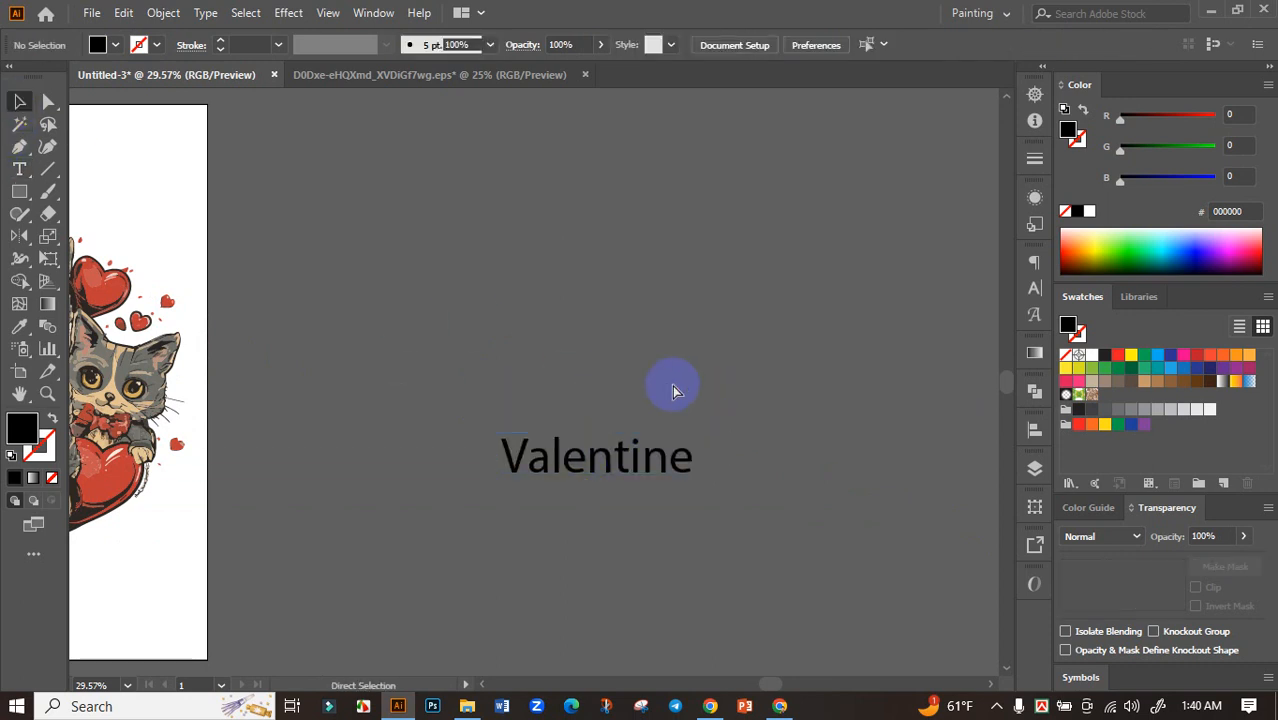
{"action": "key", "text": "ctrl+v"}
{"action": "left_click_drag", "start_coordinate": [542, 377], "coordinate": [480, 332]}
{"action": "left_click_drag", "start_coordinate": [558, 354], "coordinate": [686, 410]}
Set the font of the "Meow-some" text to Bowlby One SC Regular
{"action": "scroll", "coordinate": [676, 422], "scroll_direction": "down", "scroll_amount": 2}
{"action": "left_click", "coordinate": [744, 46]}
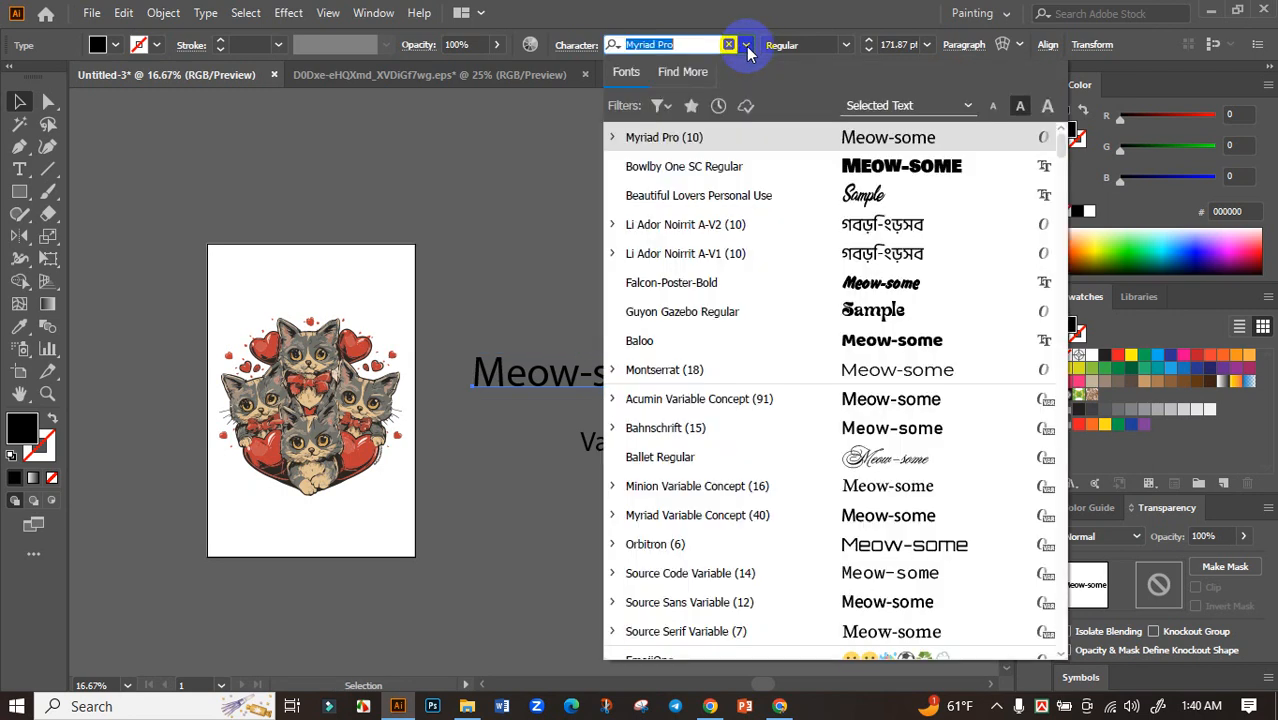
{"action": "left_click", "coordinate": [885, 163]}
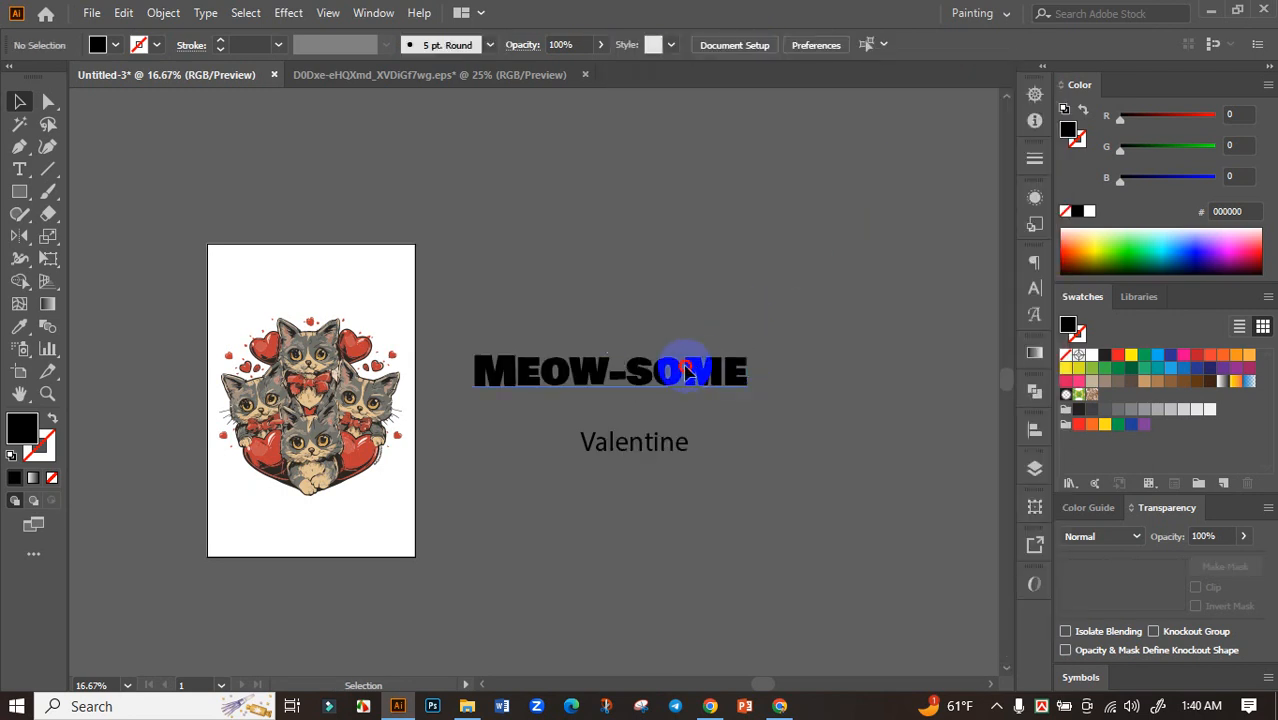
Place "Meow-some" above the cats, narrow it to fit inside the artboard, and centre it horizontally
{"action": "left_click_drag", "start_coordinate": [713, 365], "coordinate": [428, 285]}
{"action": "scroll", "coordinate": [428, 285], "scroll_direction": "up", "scroll_amount": 3}
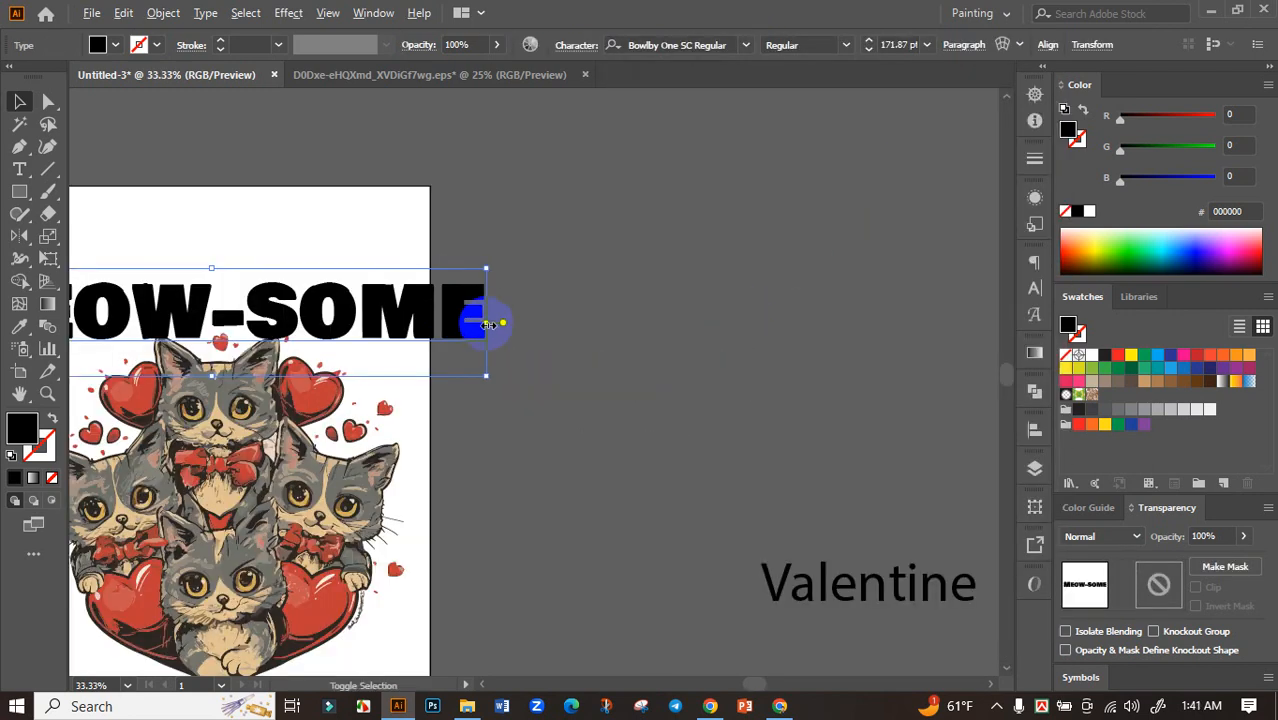
{"action": "left_click_drag", "start_coordinate": [487, 324], "coordinate": [389, 243]}
{"action": "scroll", "coordinate": [456, 302], "scroll_direction": "left", "scroll_amount": 4}
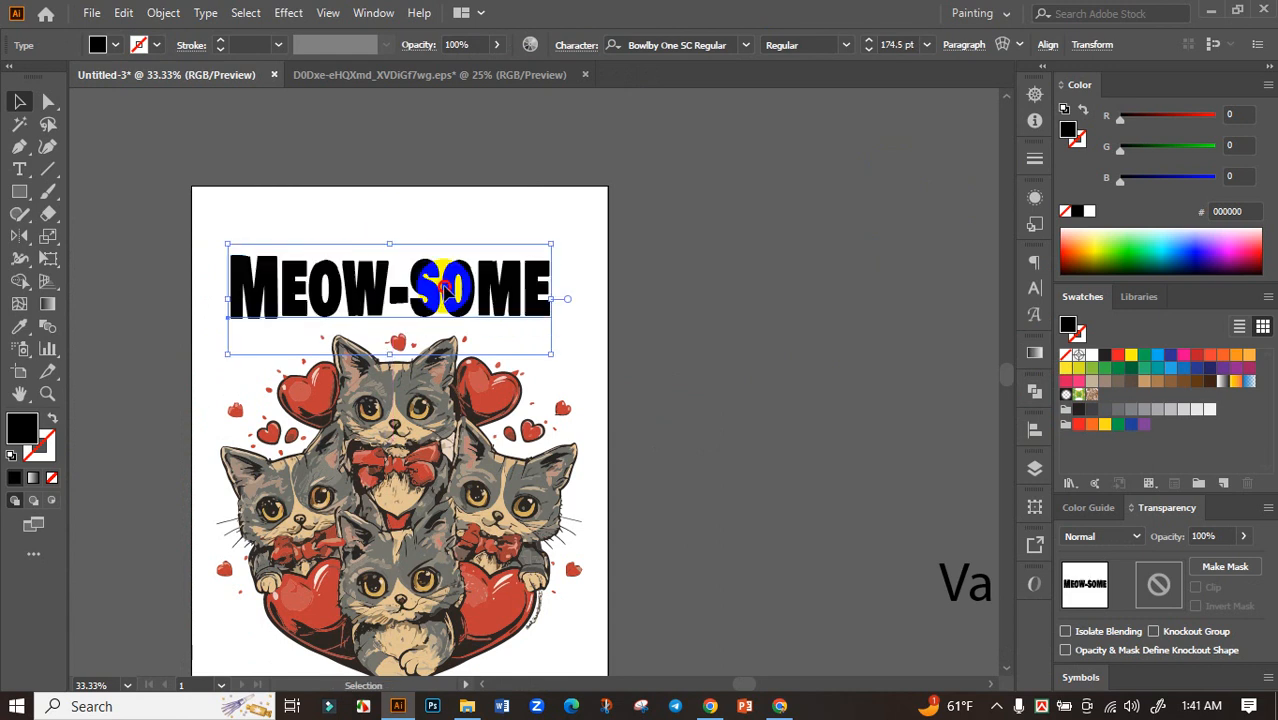
{"action": "left_click_drag", "start_coordinate": [447, 288], "coordinate": [453, 307]}
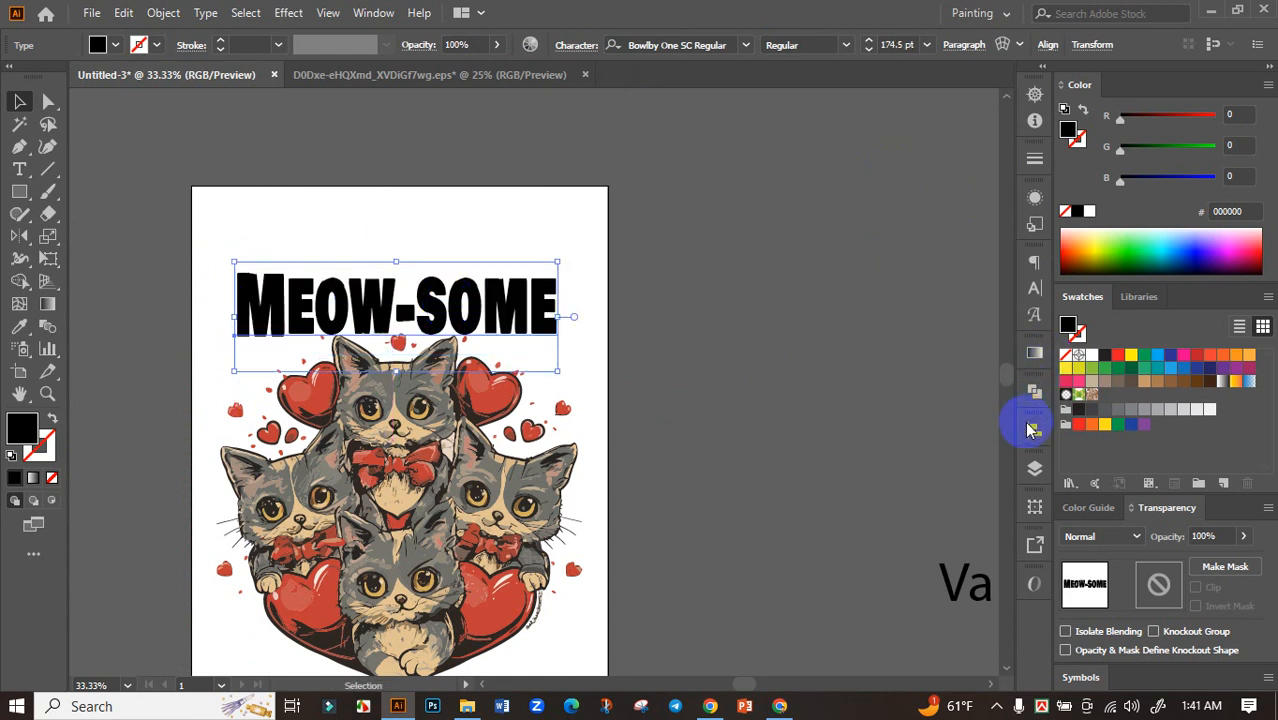
{"action": "left_click", "coordinate": [1033, 428]}
{"action": "left_click", "coordinate": [849, 472]}
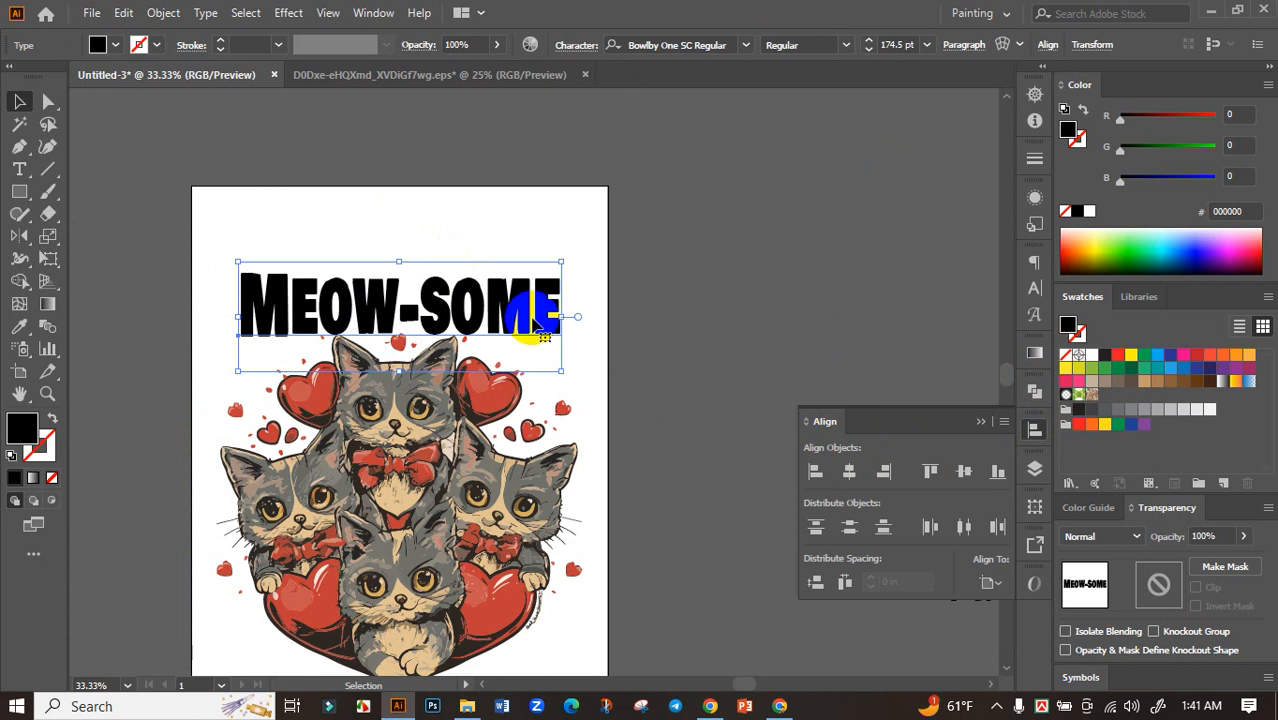
{"action": "left_click_drag", "start_coordinate": [478, 311], "coordinate": [477, 310]}
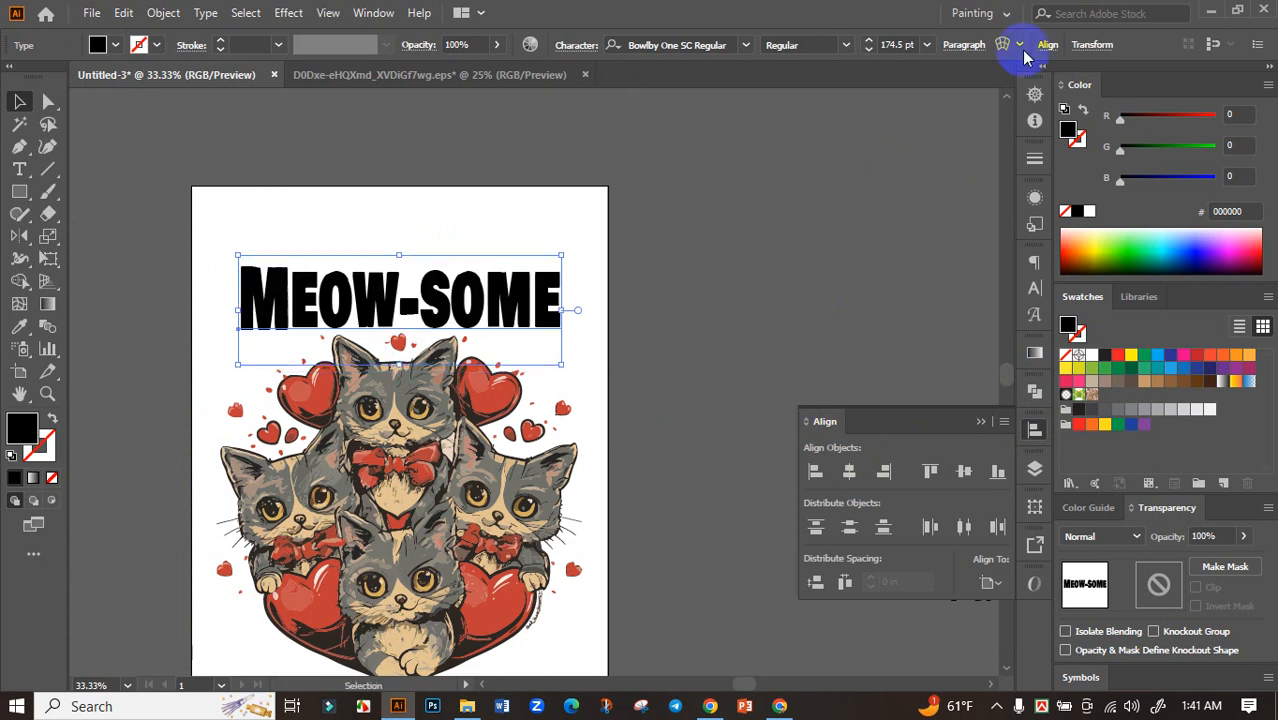
Apply a horizontal Arc Lower warp with a -20% bend to the "Meow-some" text
{"action": "left_click", "coordinate": [1002, 45]}
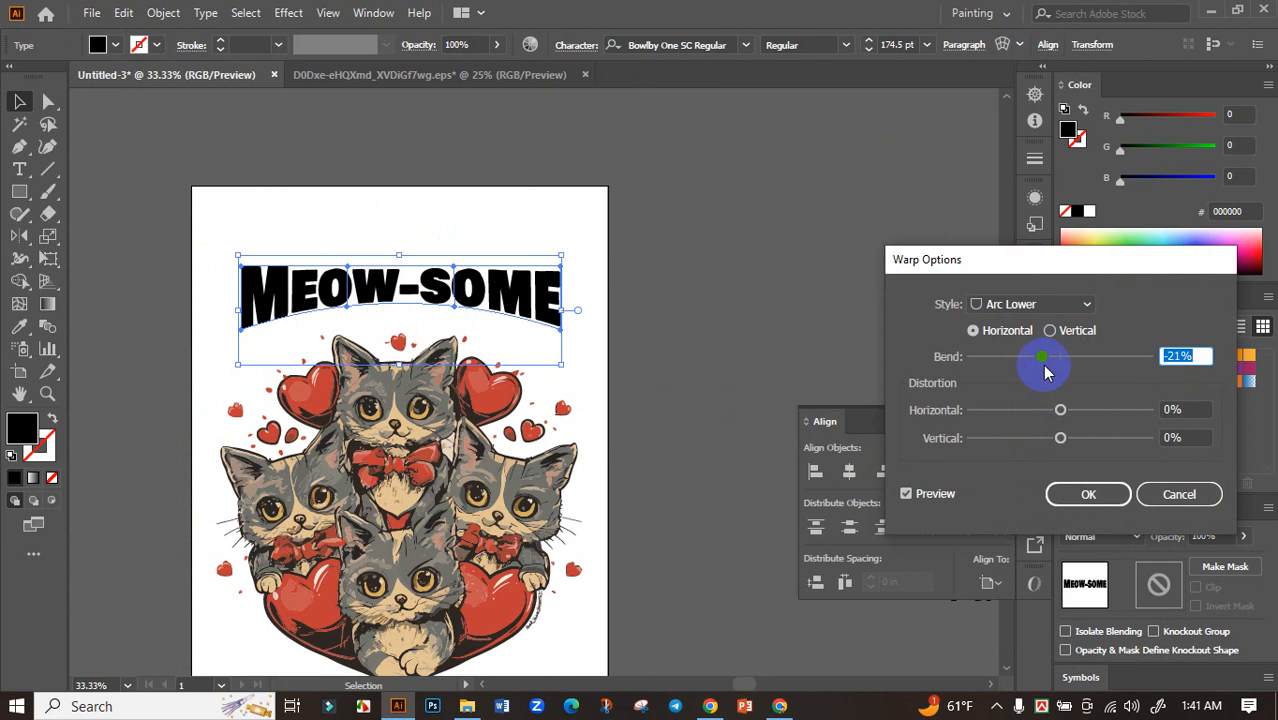
{"action": "left_click_drag", "start_coordinate": [1032, 364], "coordinate": [1047, 366]}
{"action": "left_click", "coordinate": [1088, 494]}
{"action": "scroll", "coordinate": [470, 290], "scroll_direction": "up", "scroll_amount": 1}
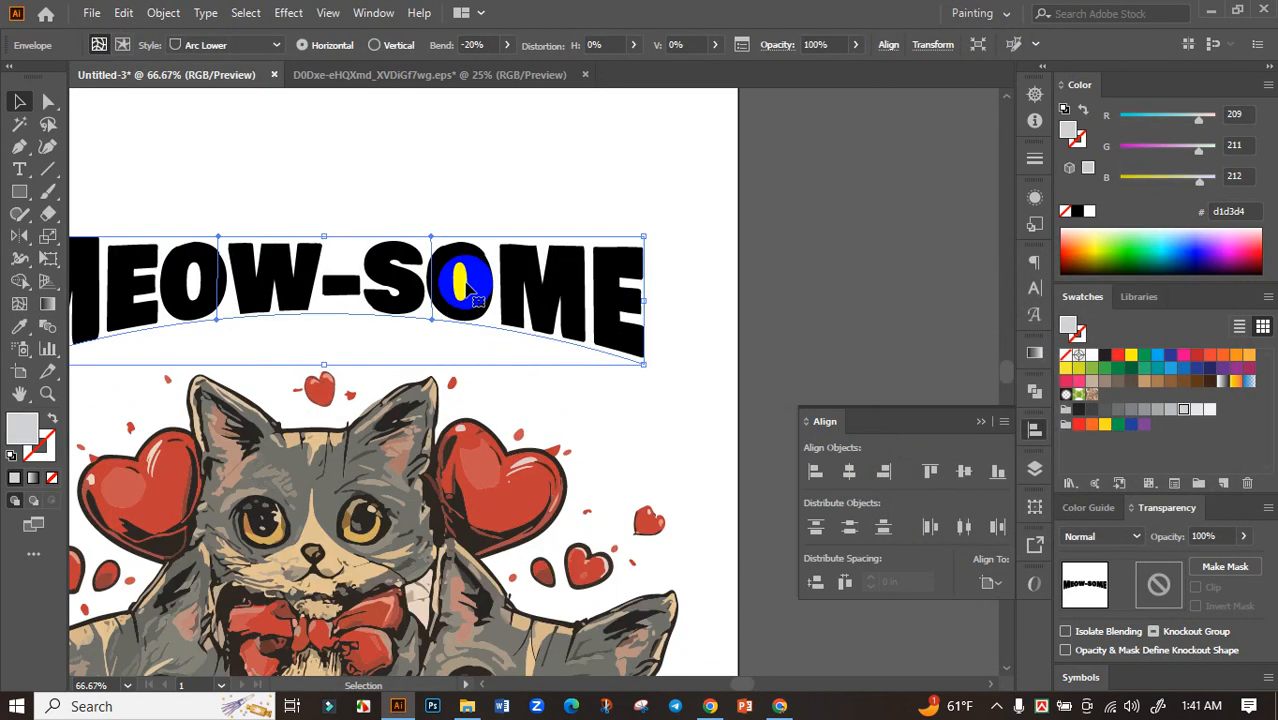
{"action": "scroll", "coordinate": [470, 320], "scroll_direction": "down", "scroll_amount": 1}
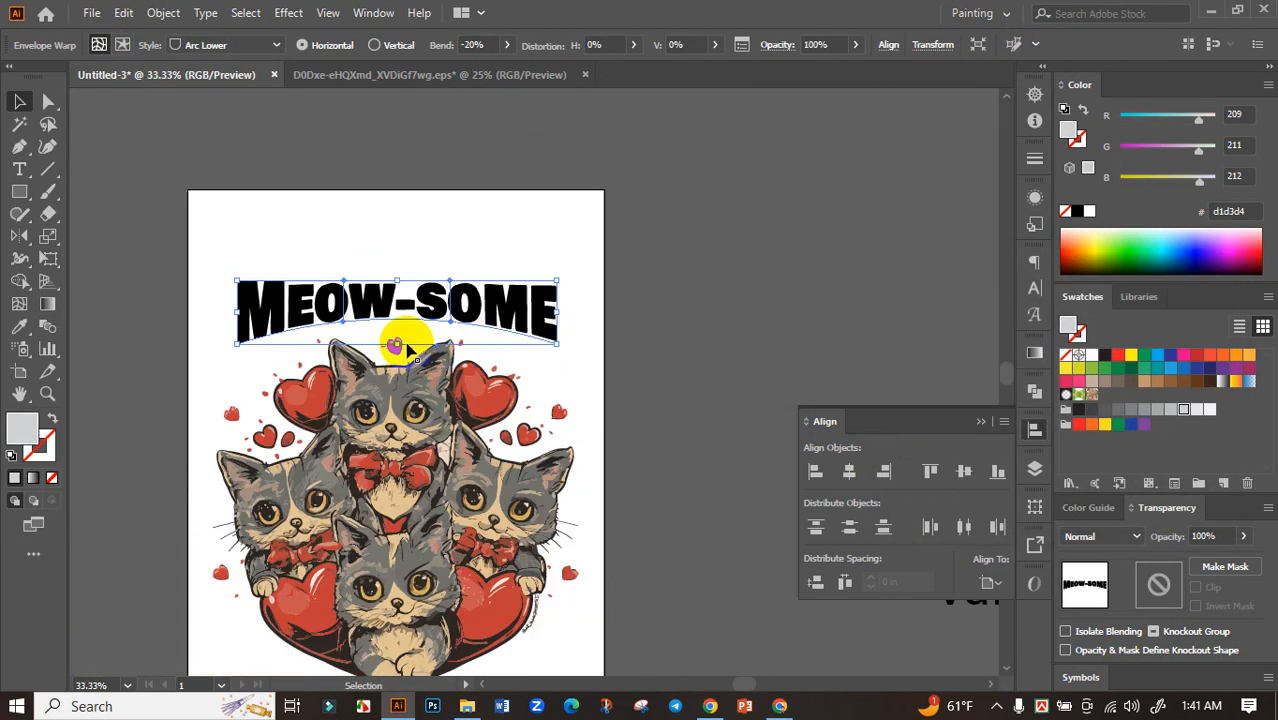
Stretch the warped "Meow-some" text wider and taller so it curves closely around the top of the cat artwork
{"action": "left_click_drag", "start_coordinate": [558, 313], "coordinate": [572, 313]}
{"action": "left_click_drag", "start_coordinate": [397, 346], "coordinate": [394, 369]}
{"action": "left_click", "coordinate": [694, 363]}
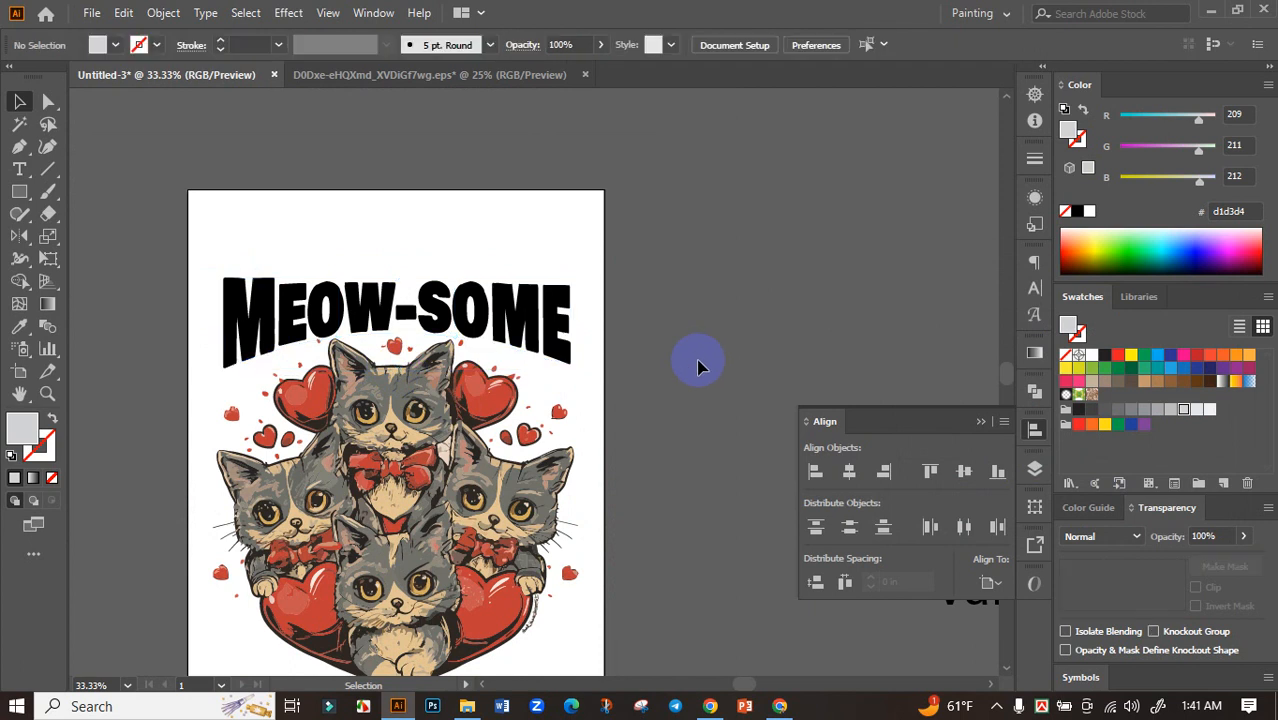
{"action": "key", "text": "ctrl+minus"}
{"action": "left_click_drag", "start_coordinate": [654, 271], "coordinate": [605, 167]}
Try to recolour the warped "Meow-some" text with the red sampled from a lower heart
{"action": "left_click", "coordinate": [472, 215]}
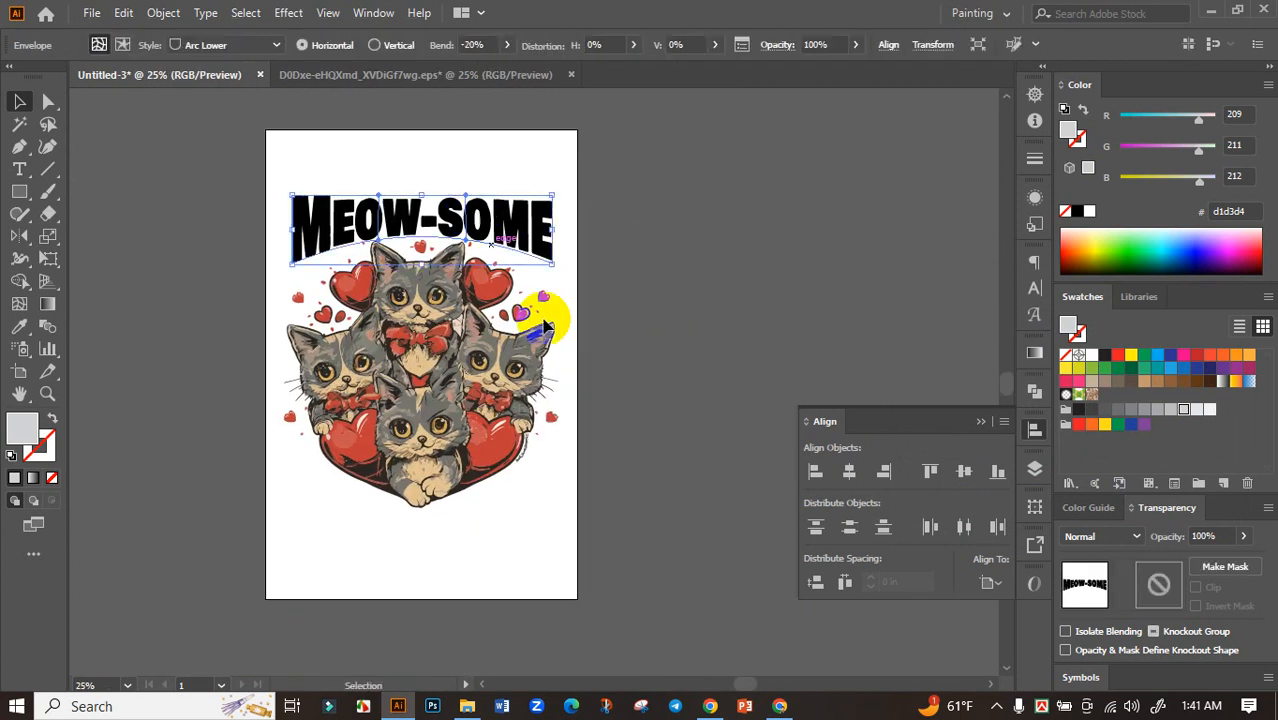
{"action": "left_click", "coordinate": [348, 438]}
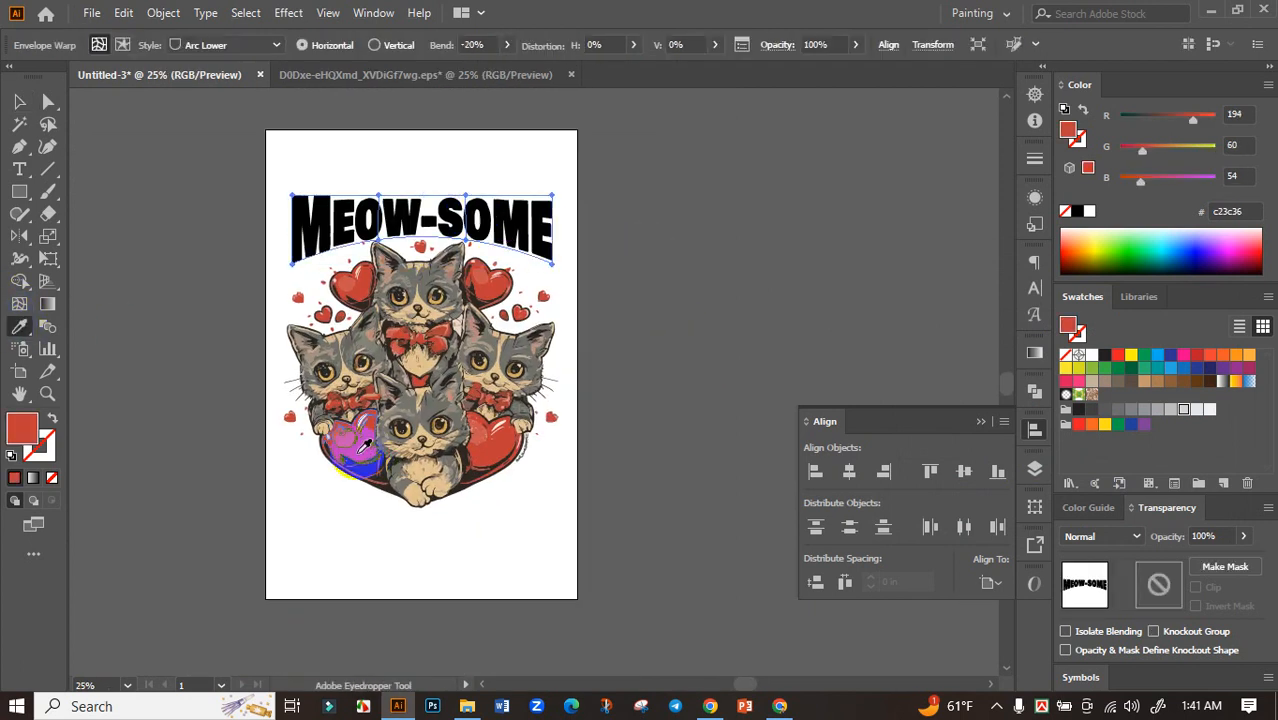
{"action": "scroll", "coordinate": [355, 434], "scroll_direction": "up", "scroll_amount": 2}
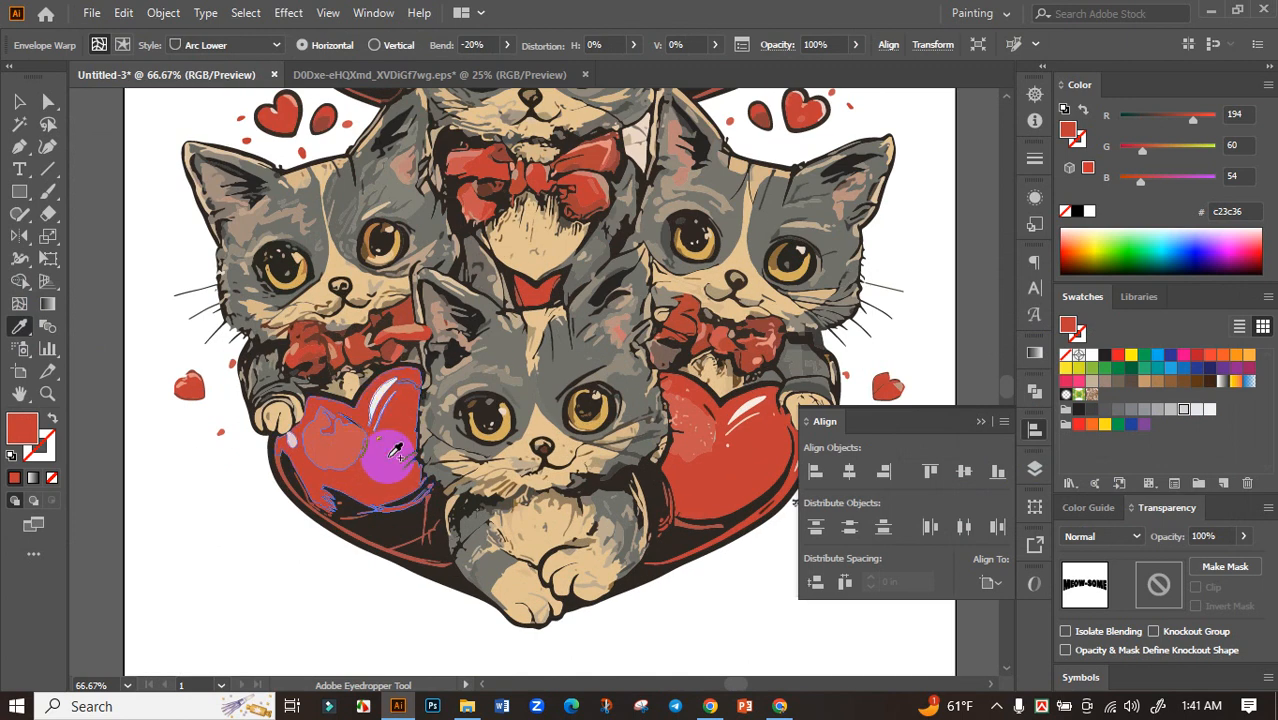
{"action": "scroll", "coordinate": [397, 449], "scroll_direction": "down", "scroll_amount": 3}
{"action": "left_click", "coordinate": [18, 105]}
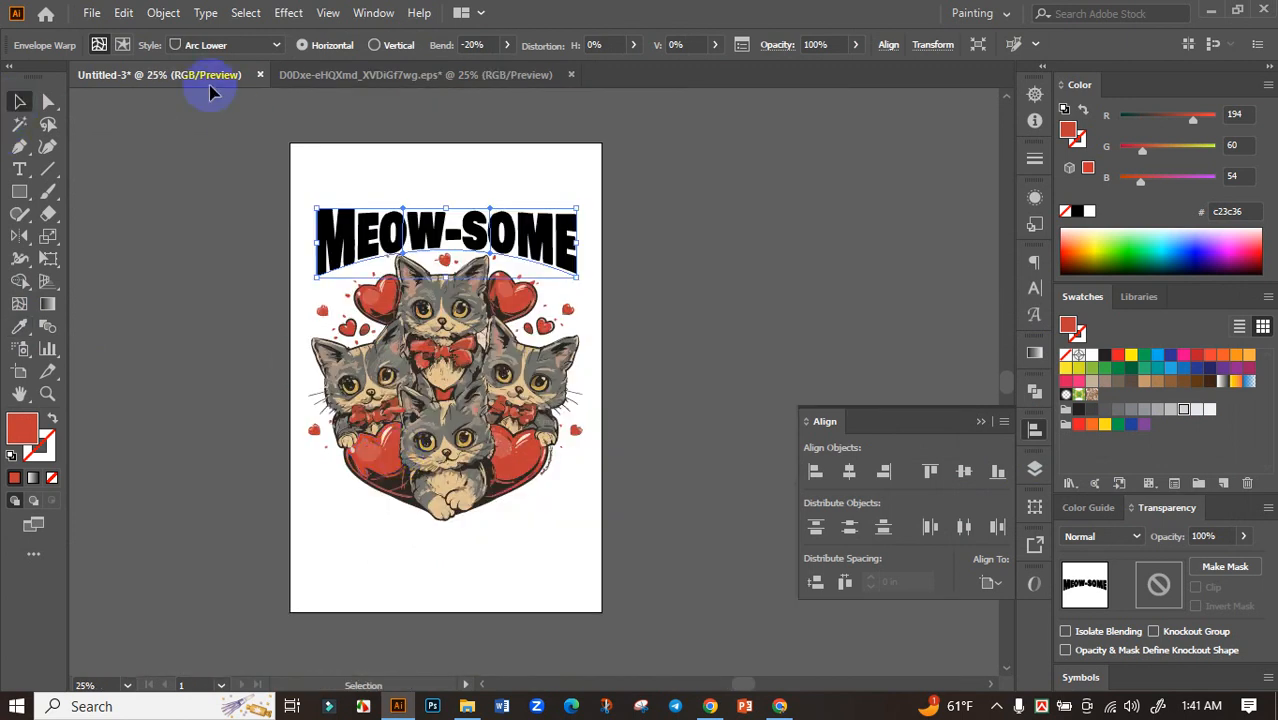
Expand the warped "Meow-some" text's object and fill, and recolour it with the heart's red c23c36 using the Eyedropper
{"action": "left_click", "coordinate": [163, 12]}
{"action": "left_click", "coordinate": [240, 228]}
{"action": "left_click", "coordinate": [490, 455]}
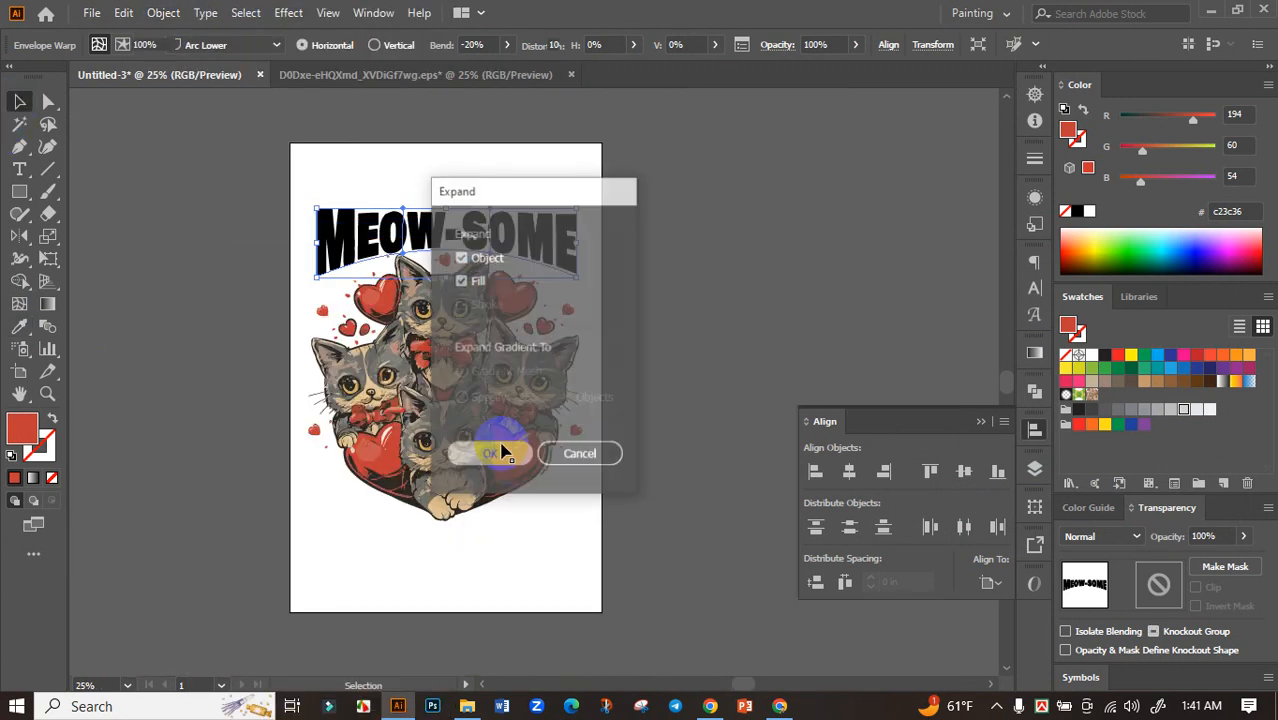
{"action": "left_click", "coordinate": [19, 325]}
{"action": "scroll", "coordinate": [410, 475], "scroll_direction": "up", "scroll_amount": 1}
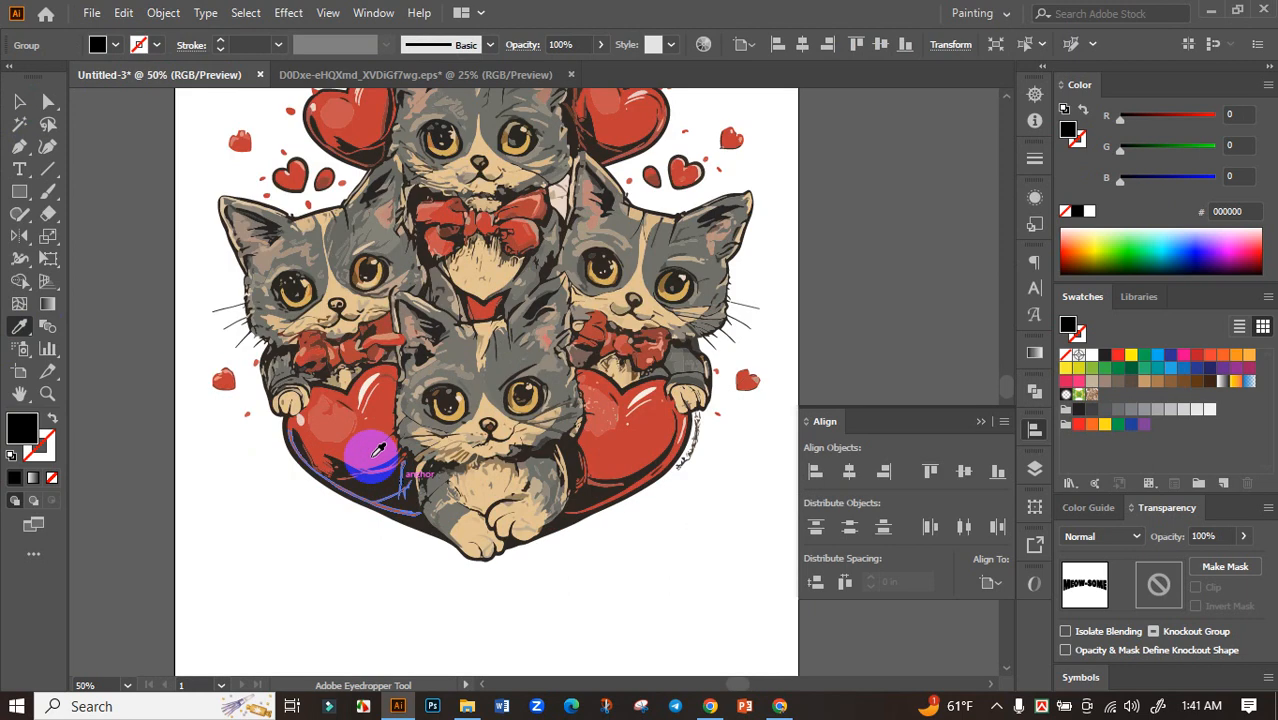
{"action": "left_click", "coordinate": [418, 446]}
{"action": "scroll", "coordinate": [430, 443], "scroll_direction": "down", "scroll_amount": 1}
{"action": "left_click", "coordinate": [19, 101]}
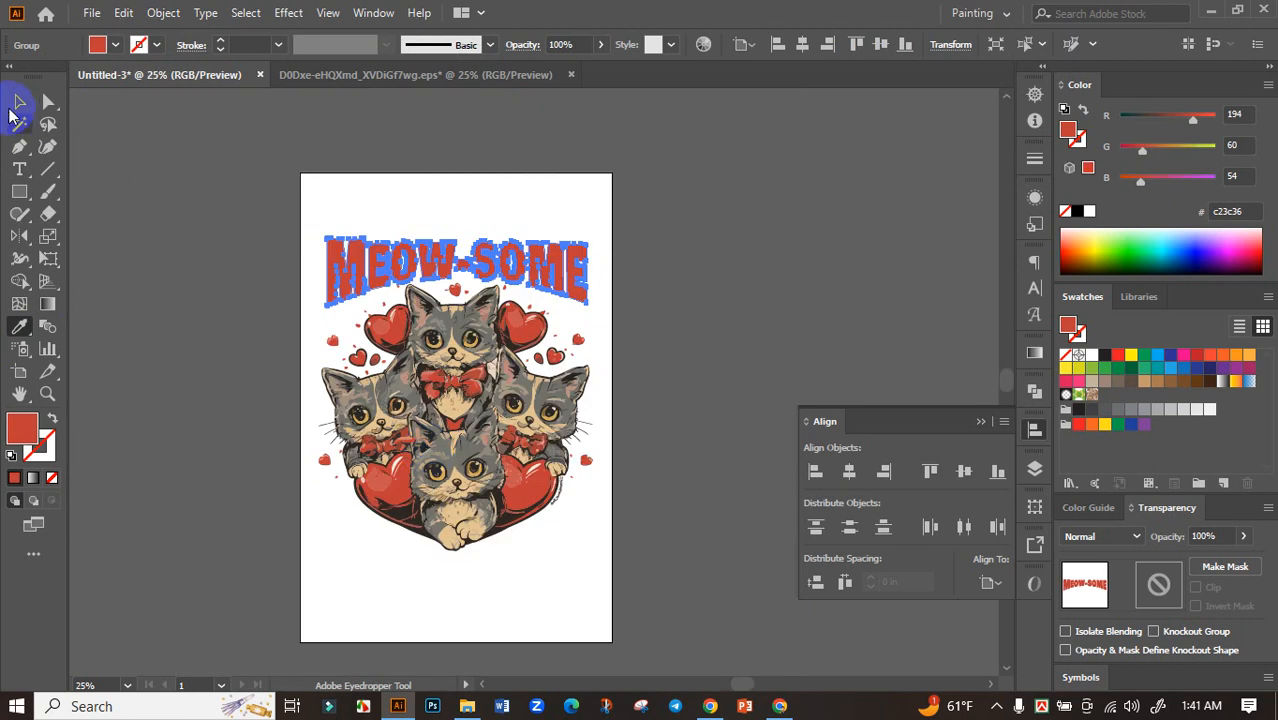
{"action": "left_click", "coordinate": [222, 205]}
Move the "Valentine" text onto the artboard, directly below the cat artwork
{"action": "left_click_drag", "start_coordinate": [666, 350], "coordinate": [513, 283]}
{"action": "scroll", "coordinate": [510, 298], "scroll_direction": "down", "scroll_amount": 1}
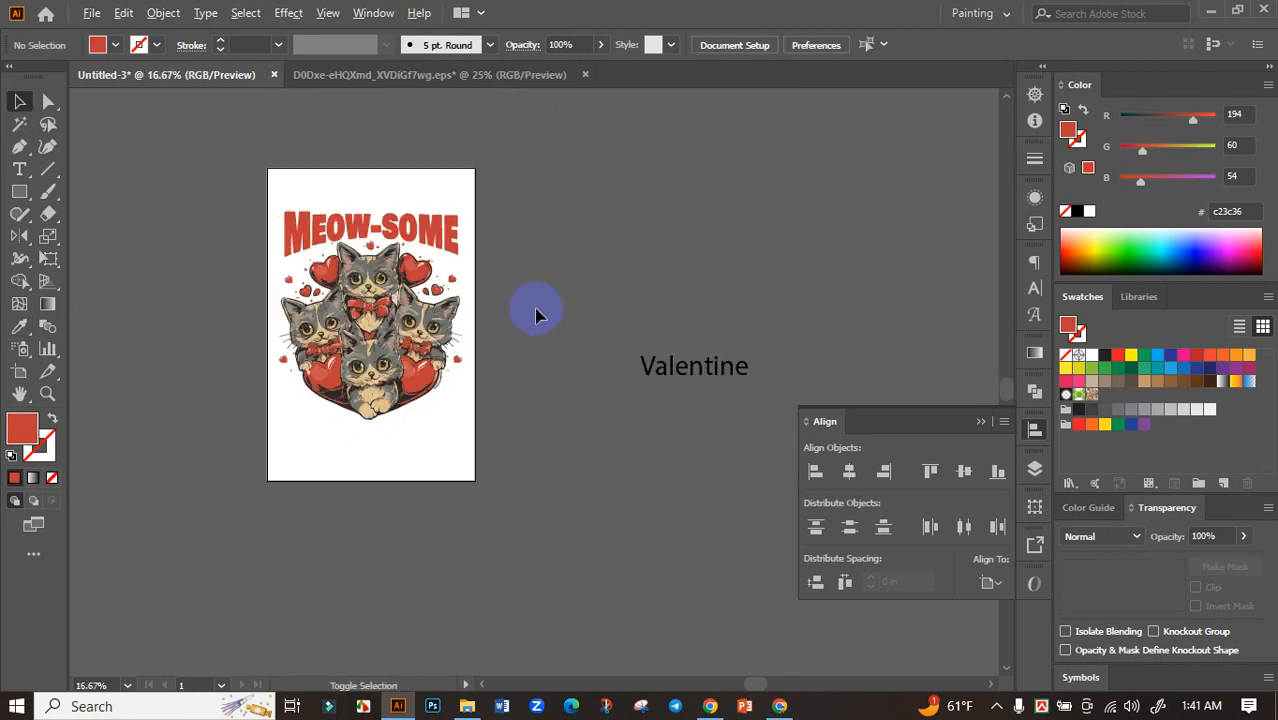
{"action": "left_click", "coordinate": [678, 360]}
{"action": "left_click_drag", "start_coordinate": [700, 368], "coordinate": [371, 434]}
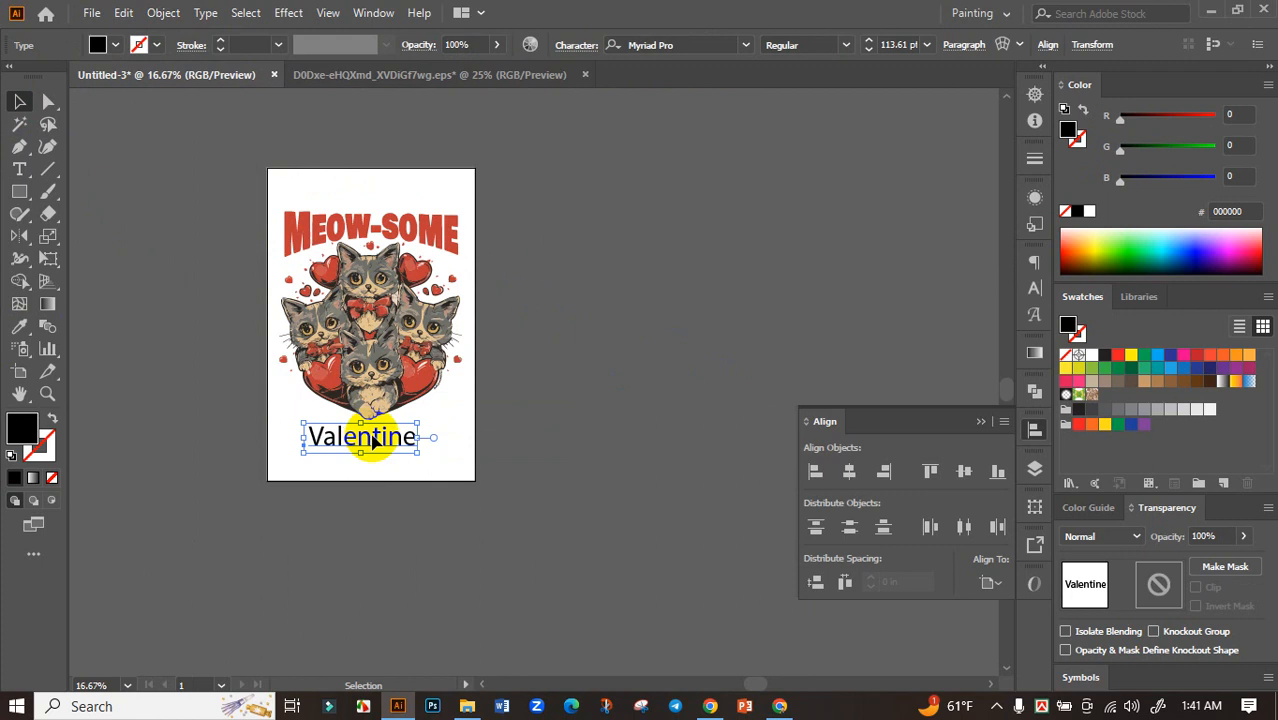
{"action": "scroll", "coordinate": [357, 434], "scroll_direction": "up", "scroll_amount": 1}
Set the "Valentine" text to Falcon-Poster-Bold and enlarge it to about 213 pt beneath the cats
{"action": "left_click", "coordinate": [746, 46]}
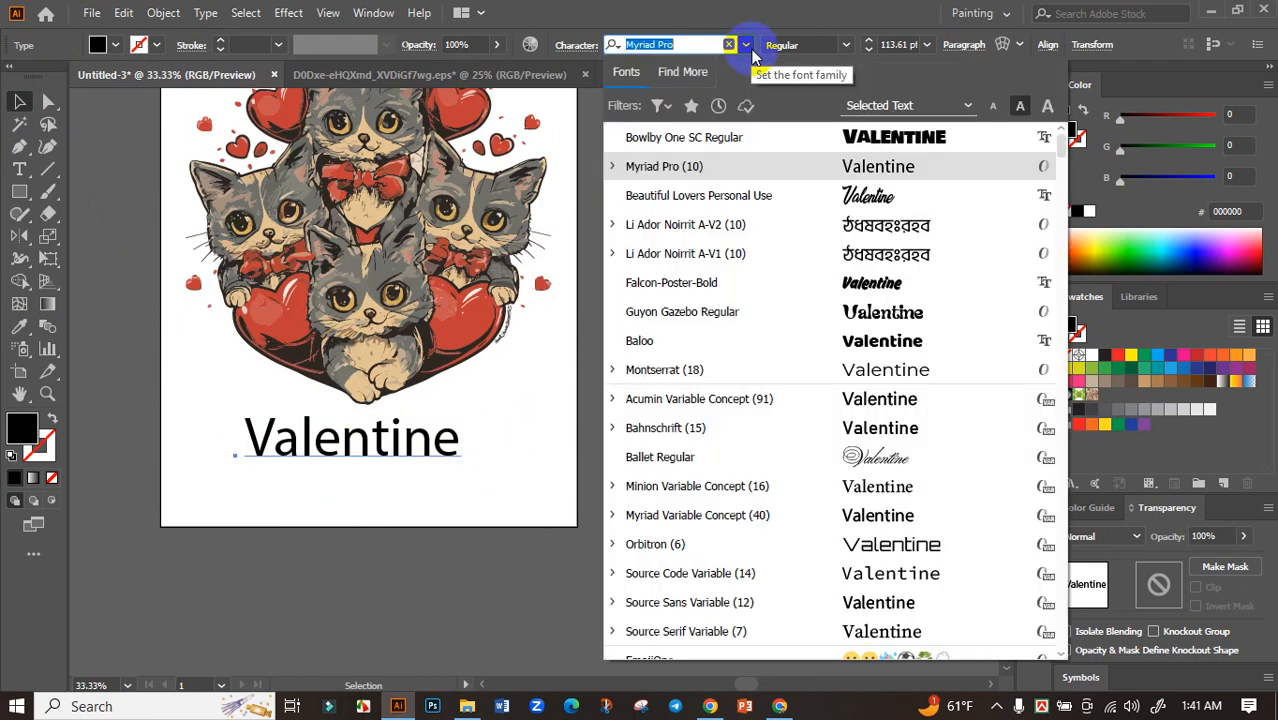
{"action": "left_click", "coordinate": [872, 287]}
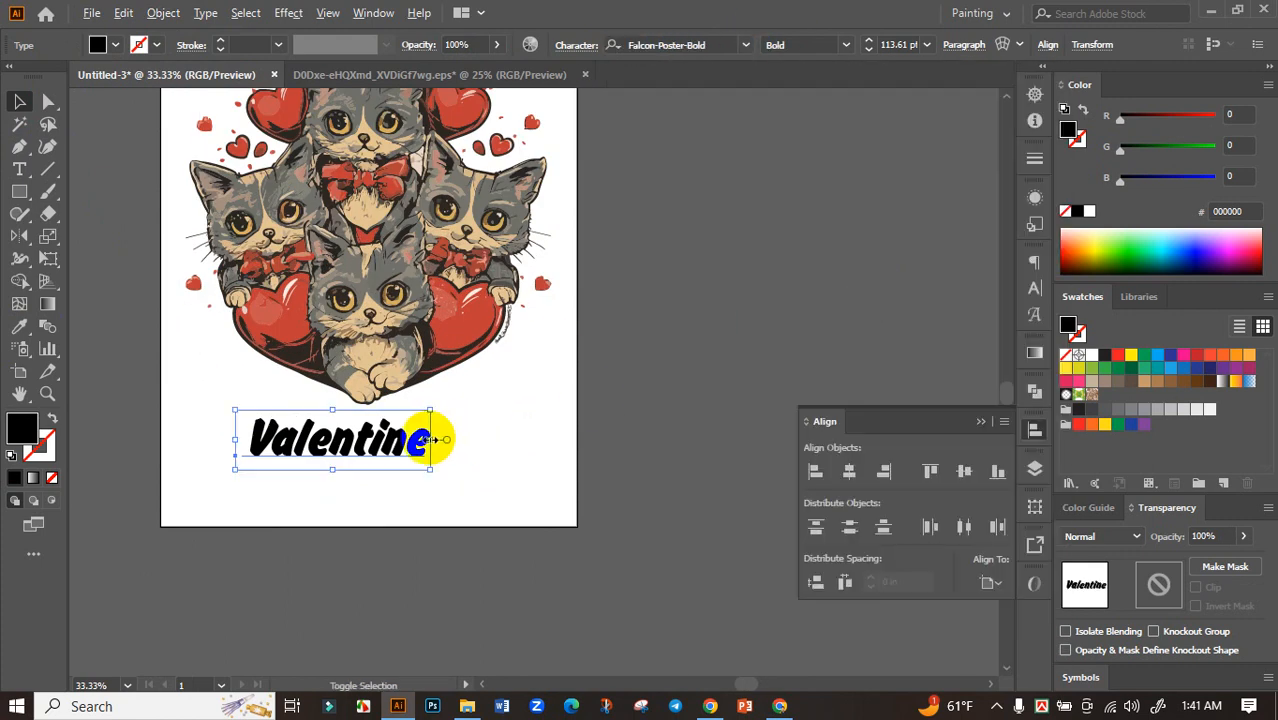
{"action": "left_click_drag", "start_coordinate": [430, 440], "coordinate": [524, 440]}
{"action": "left_click_drag", "start_coordinate": [473, 437], "coordinate": [533, 410]}
Warp the "Valentine" text with the Arc style at a horizontal bend of -13%
{"action": "left_click", "coordinate": [1003, 45]}
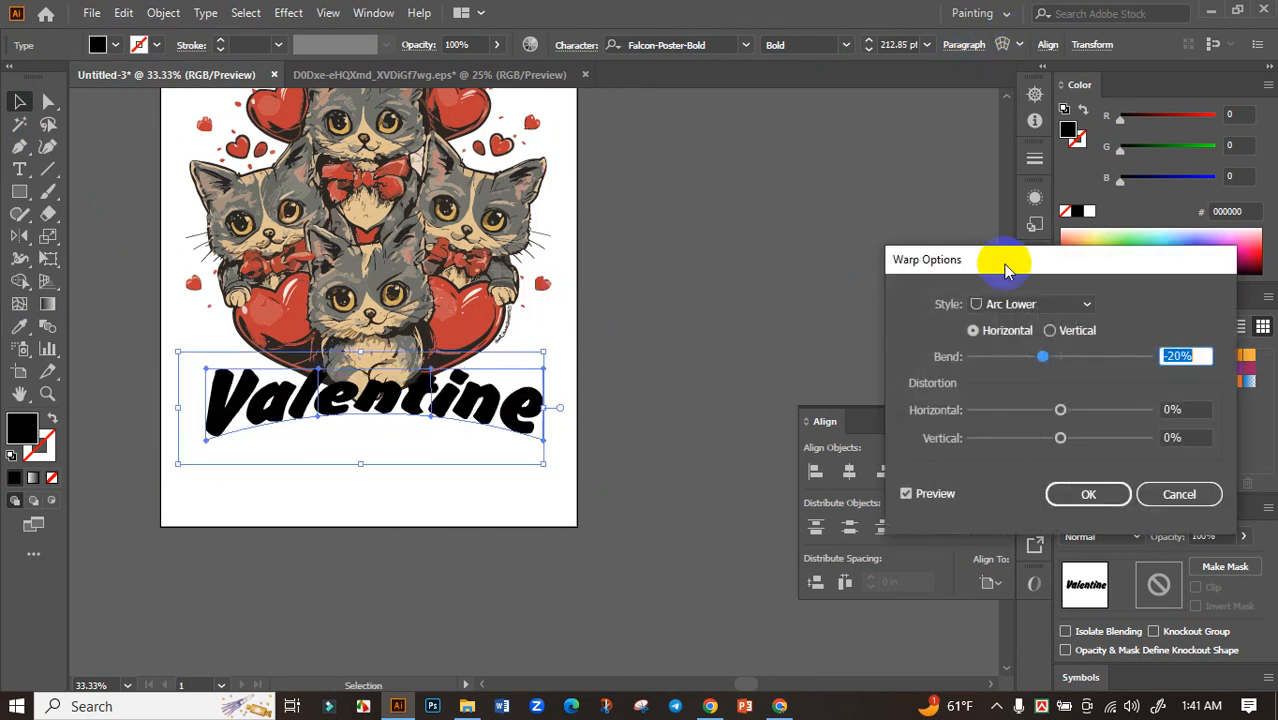
{"action": "left_click_drag", "start_coordinate": [1050, 354], "coordinate": [1082, 361]}
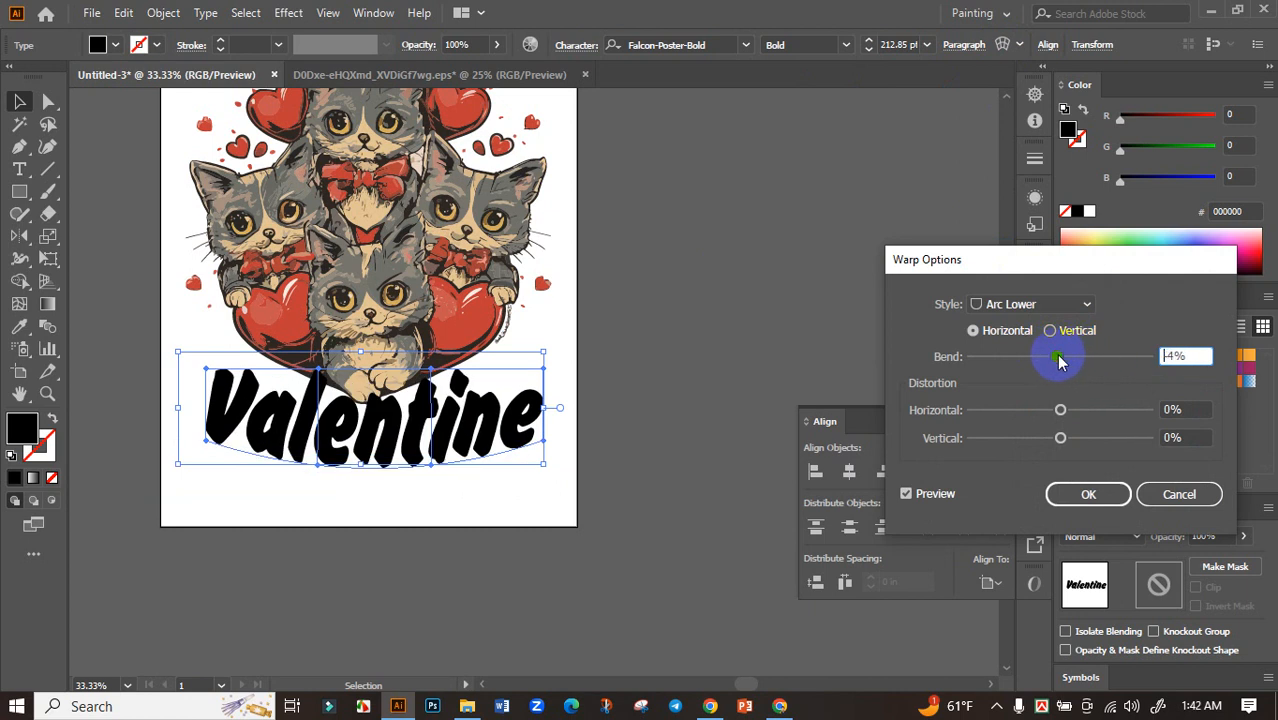
{"action": "left_click", "coordinate": [1077, 304]}
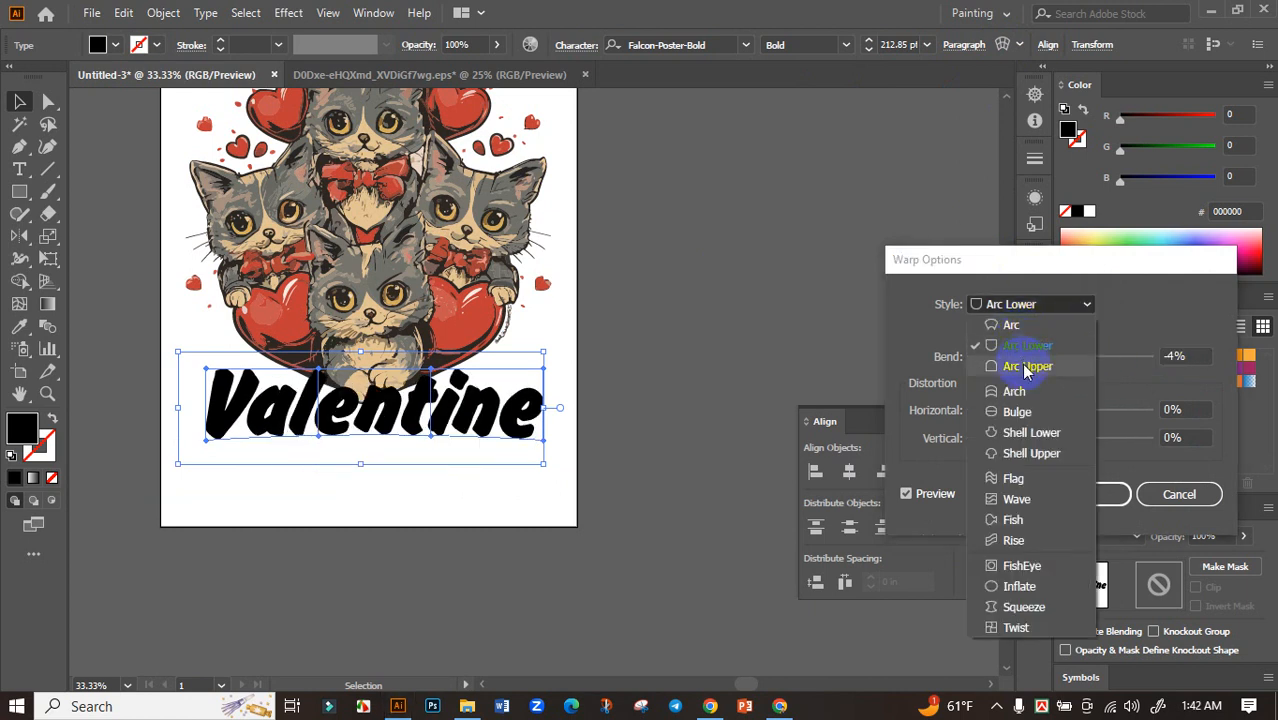
{"action": "left_click", "coordinate": [1010, 325]}
{"action": "mouse_move", "coordinate": [1056, 356]}
{"action": "left_mouse_down"}
{"action": "mouse_move", "coordinate": [1030, 363]}
{"action": "mouse_move", "coordinate": [1062, 360]}
{"action": "mouse_move", "coordinate": [1045, 358]}
{"action": "left_mouse_up"}
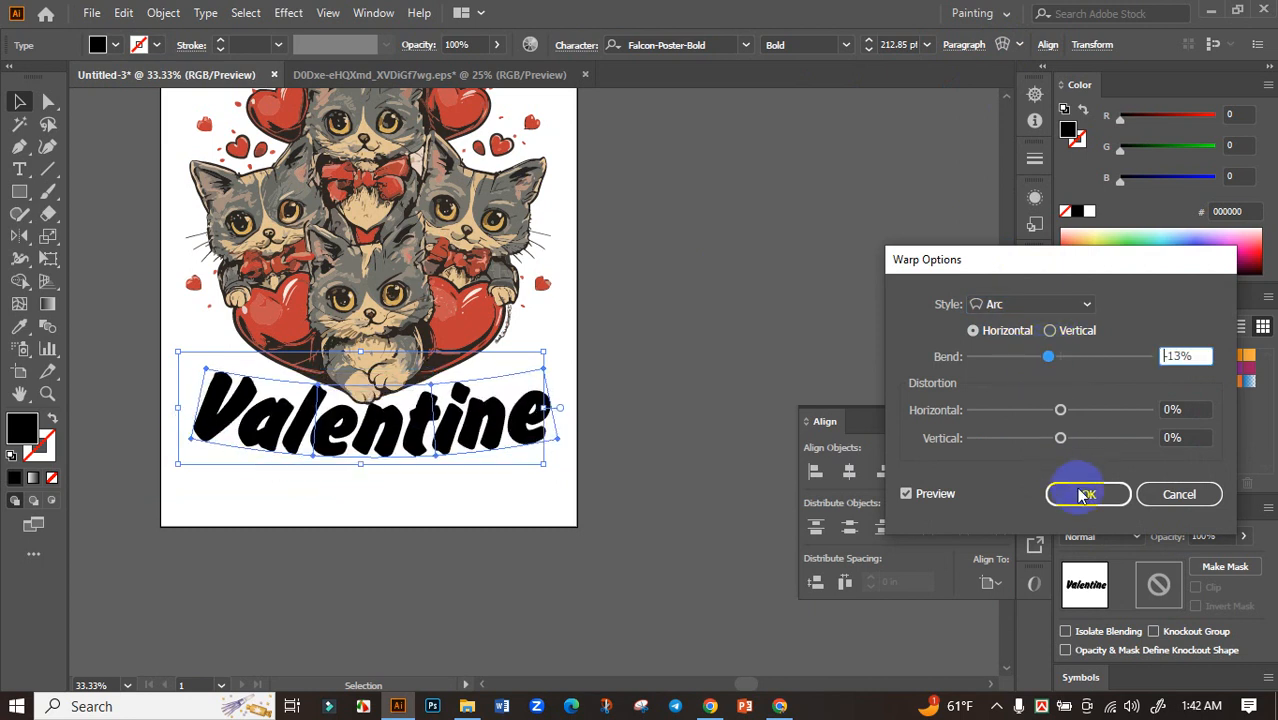
{"action": "key", "text": "Return"}
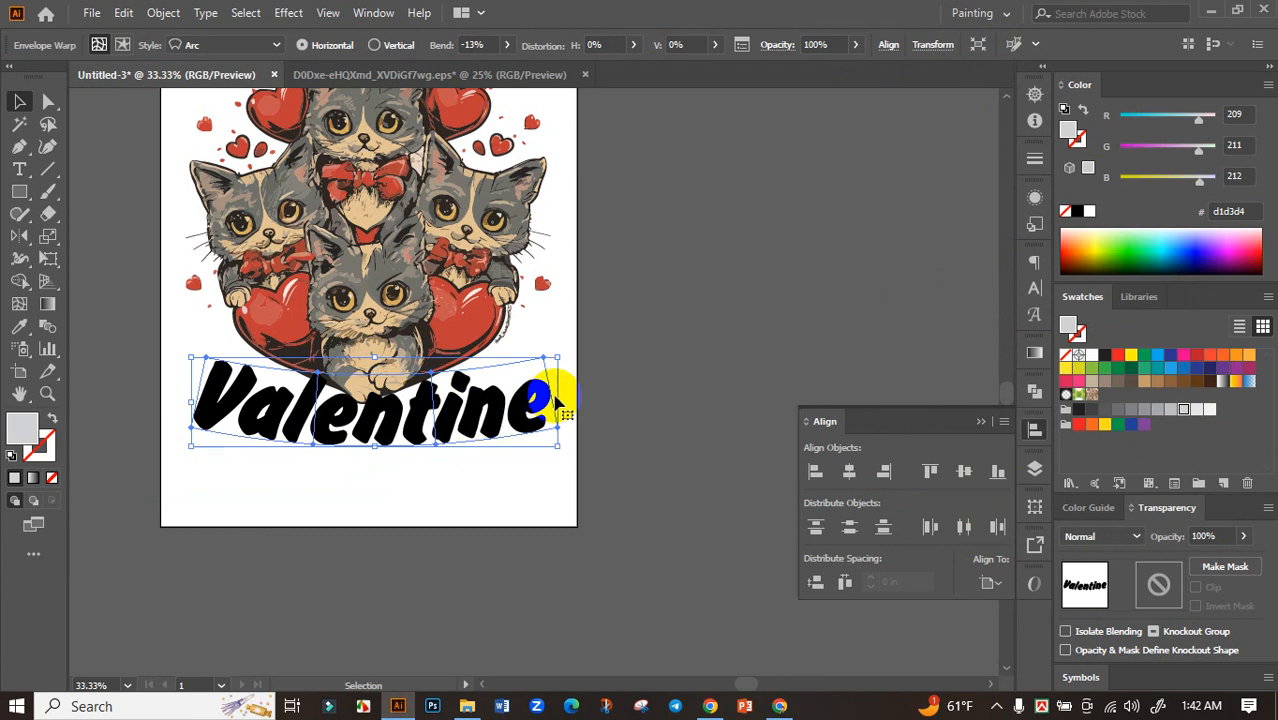
Stretch the warped "Valentine" text slightly taller and expand it into editable shapes
{"action": "left_click_drag", "start_coordinate": [375, 446], "coordinate": [368, 469]}
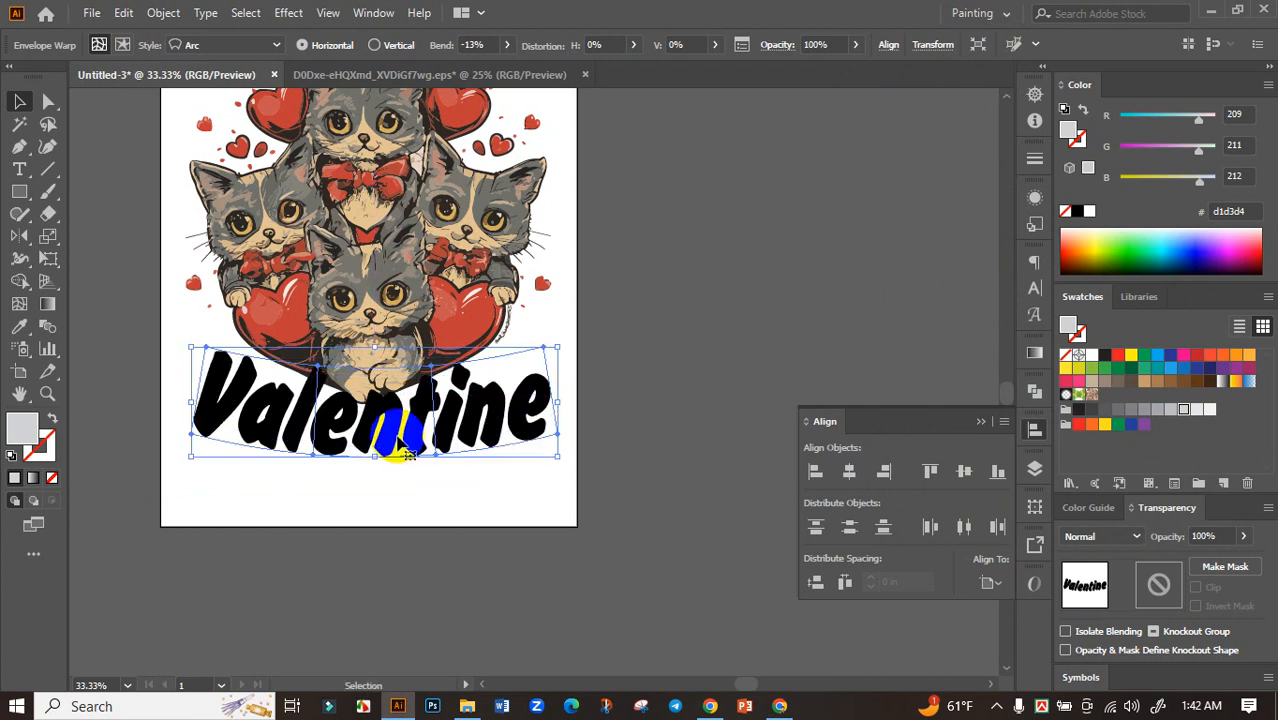
{"action": "scroll", "coordinate": [398, 440], "scroll_direction": "down", "scroll_amount": 1}
{"action": "key", "text": "ctrl"}
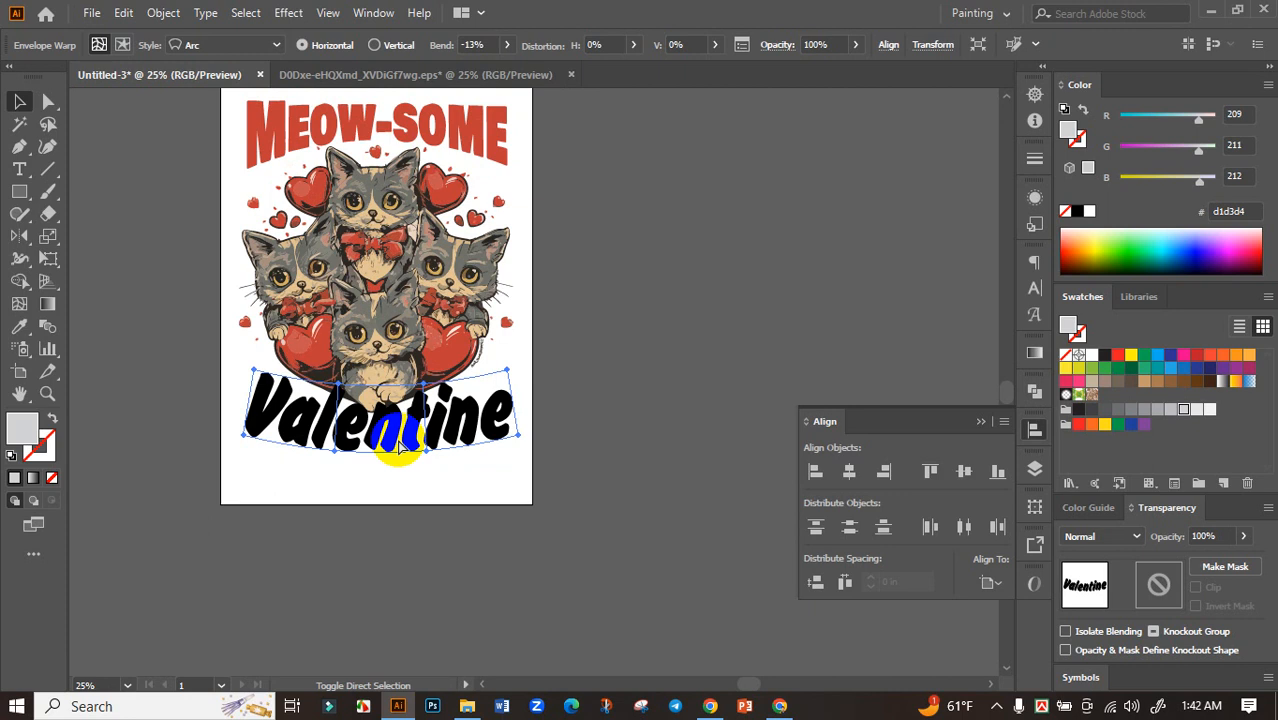
{"action": "left_click", "coordinate": [163, 13]}
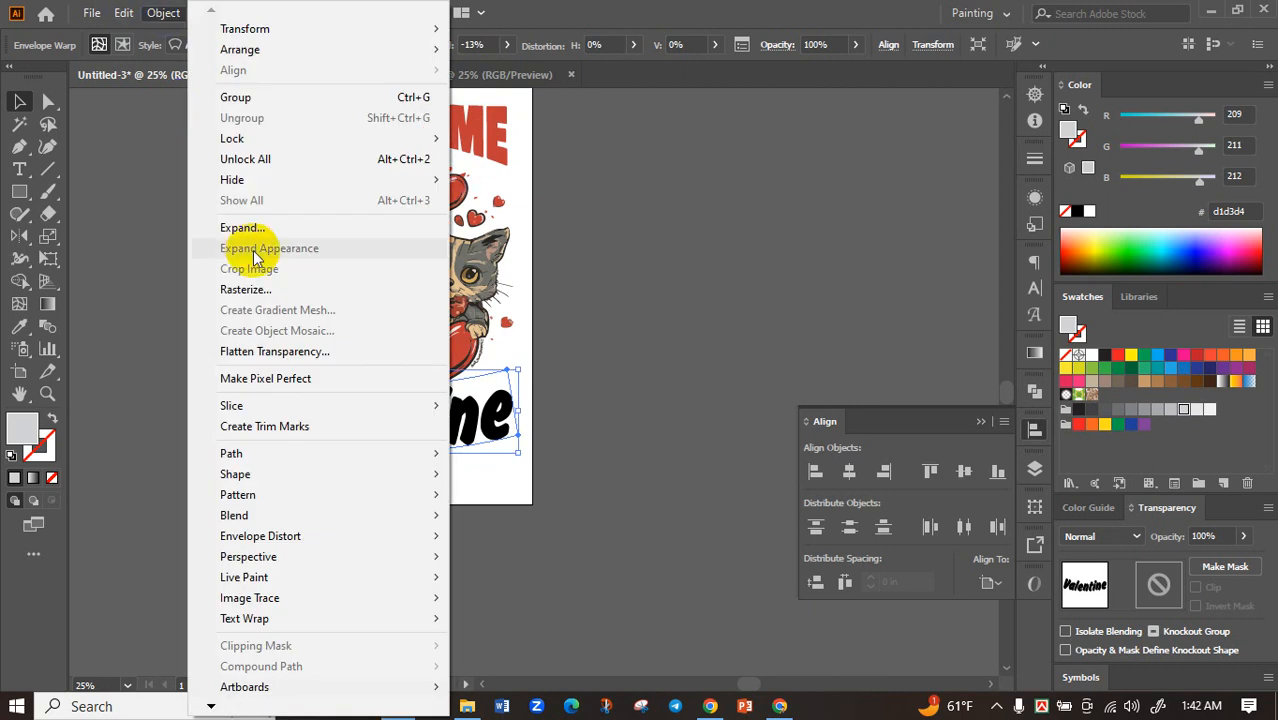
{"action": "left_click", "coordinate": [238, 228]}
{"action": "left_click", "coordinate": [470, 453]}
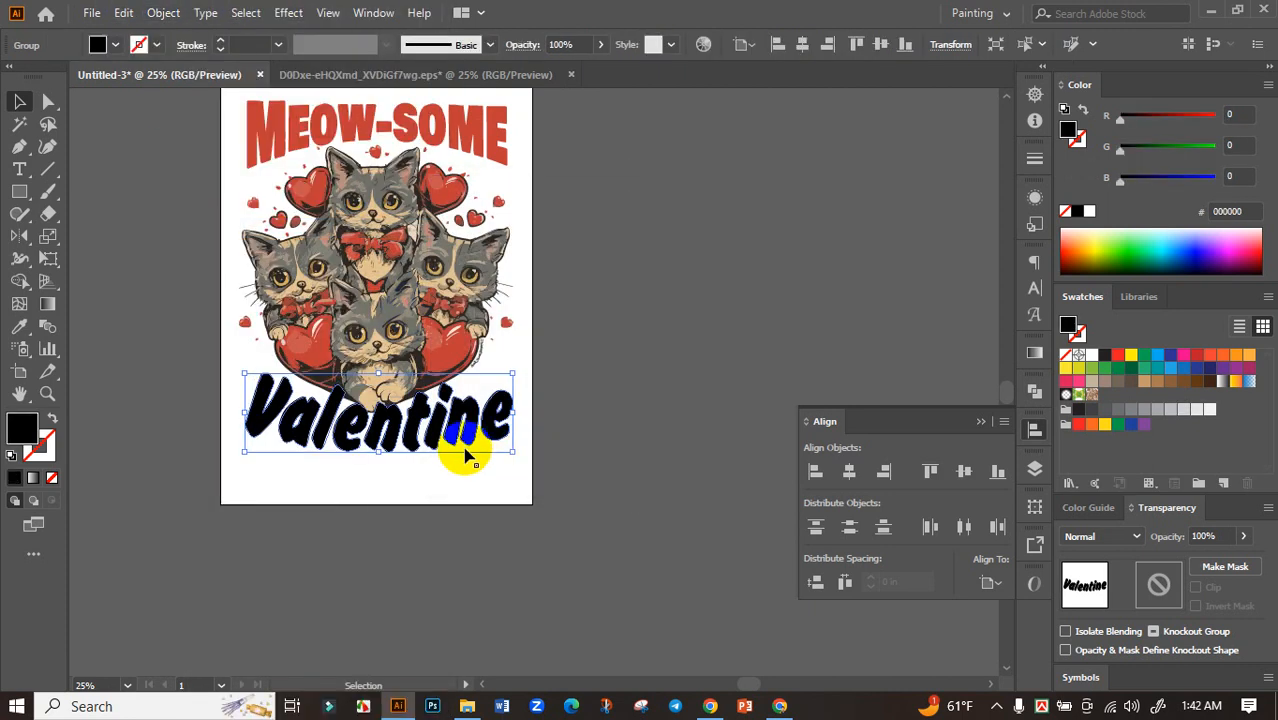
Centre the expanded "Valentine" lettering horizontally on the artboard
{"action": "scroll", "coordinate": [402, 442], "scroll_direction": "up", "scroll_amount": 1}
{"action": "scroll", "coordinate": [562, 451], "scroll_direction": "down", "scroll_amount": 1}
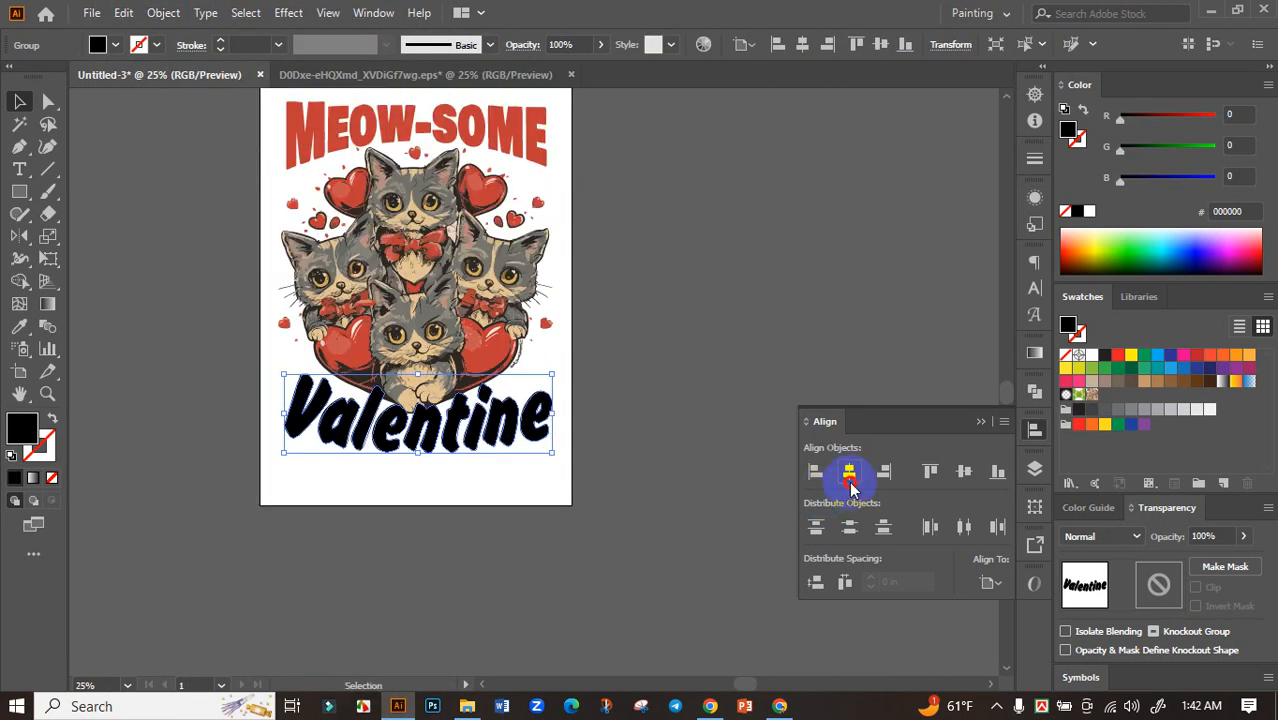
{"action": "left_click", "coordinate": [849, 472]}
{"action": "left_click", "coordinate": [513, 476]}
Offset the path of the "Valentine" lettering by 0.14 in with Miter joins and a miter limit of 4
{"action": "left_click", "coordinate": [442, 442]}
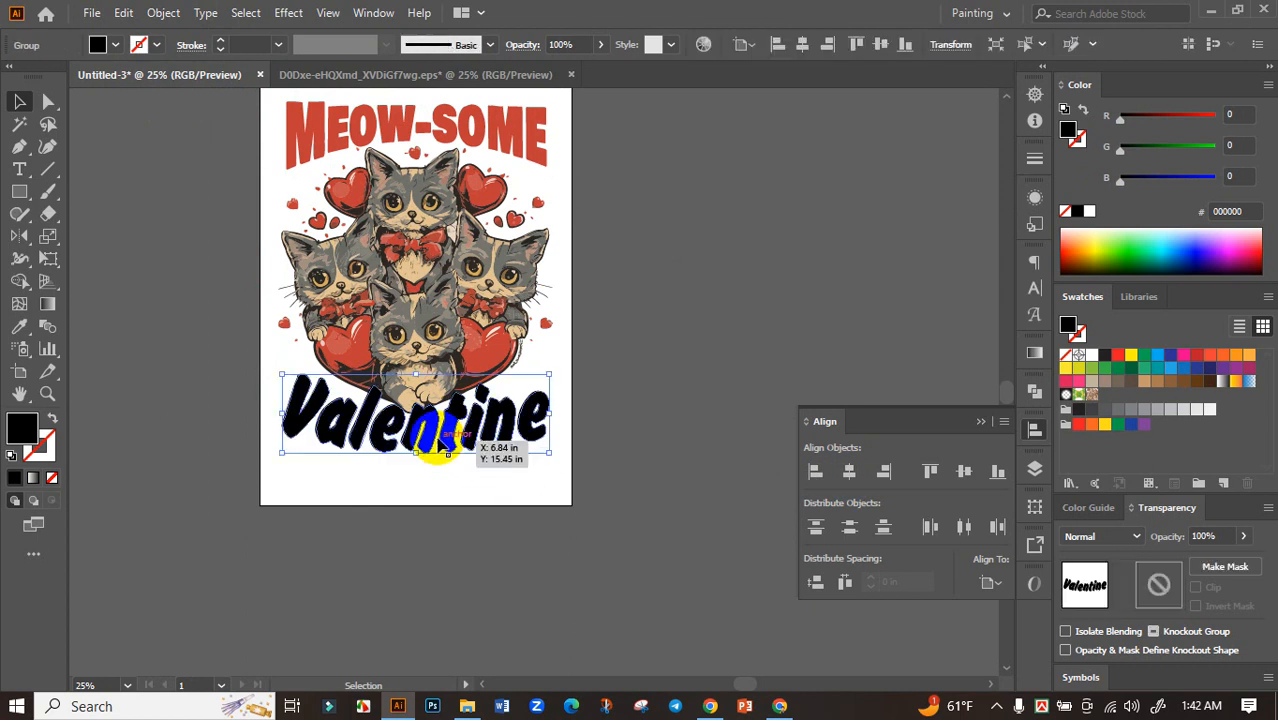
{"action": "scroll", "coordinate": [442, 442], "scroll_direction": "up", "scroll_amount": 1}
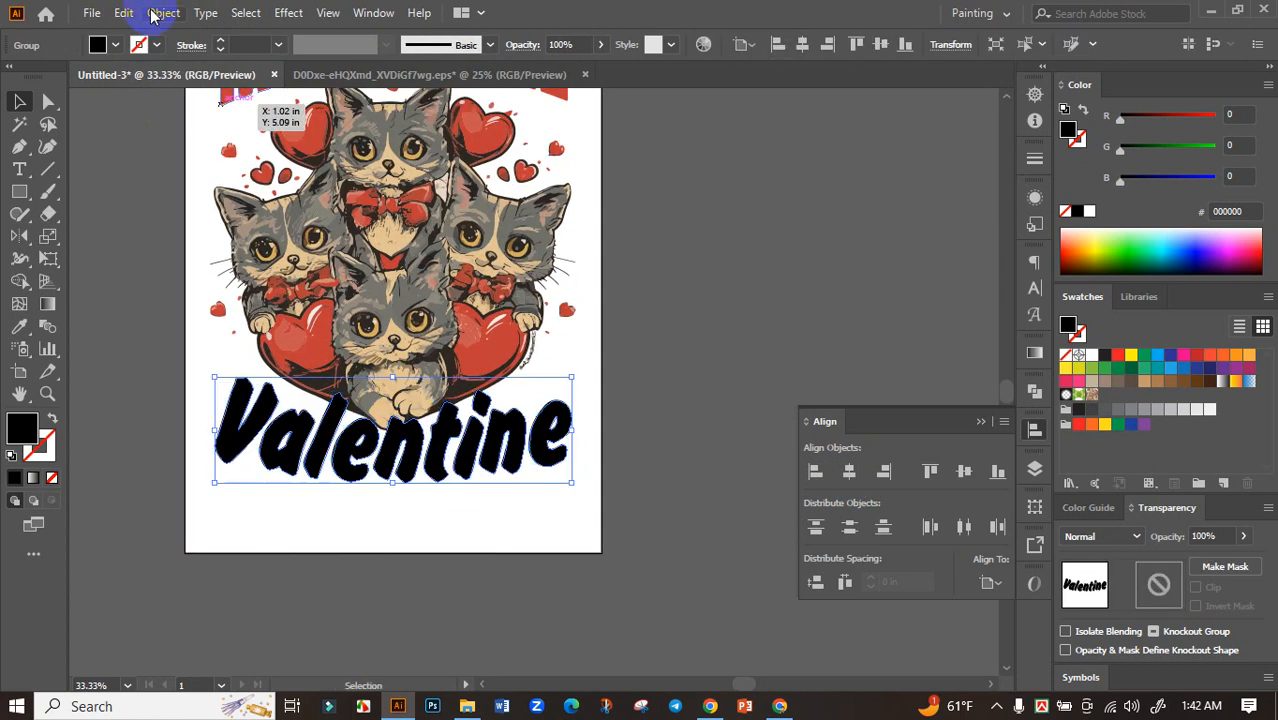
{"action": "left_click", "coordinate": [160, 13]}
{"action": "mouse_move", "coordinate": [274, 453]}
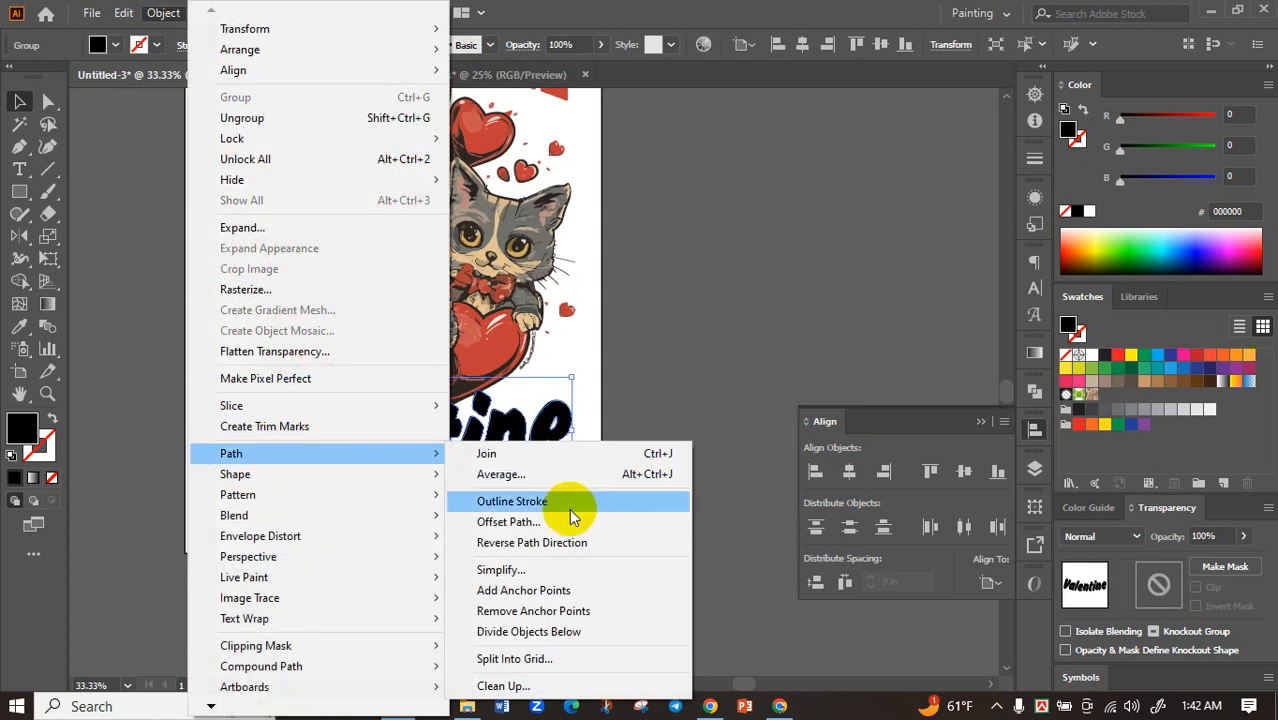
{"action": "left_click", "coordinate": [521, 521]}
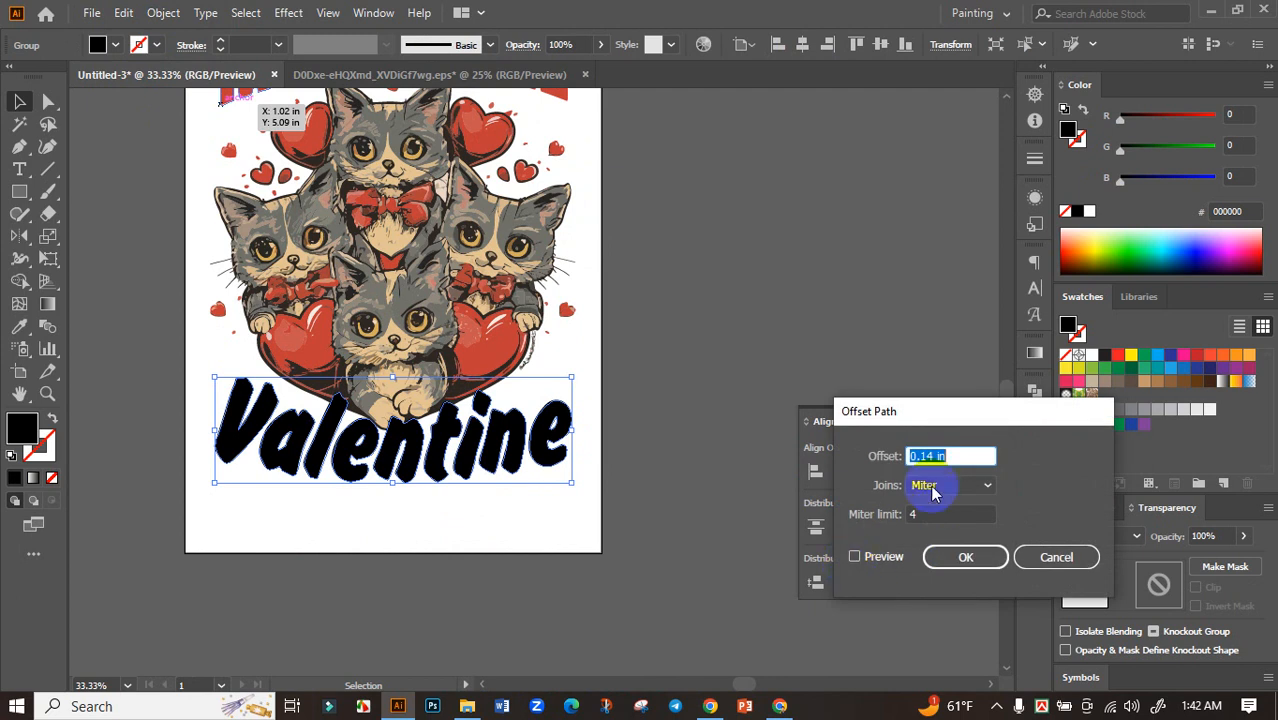
{"action": "left_click", "coordinate": [854, 557]}
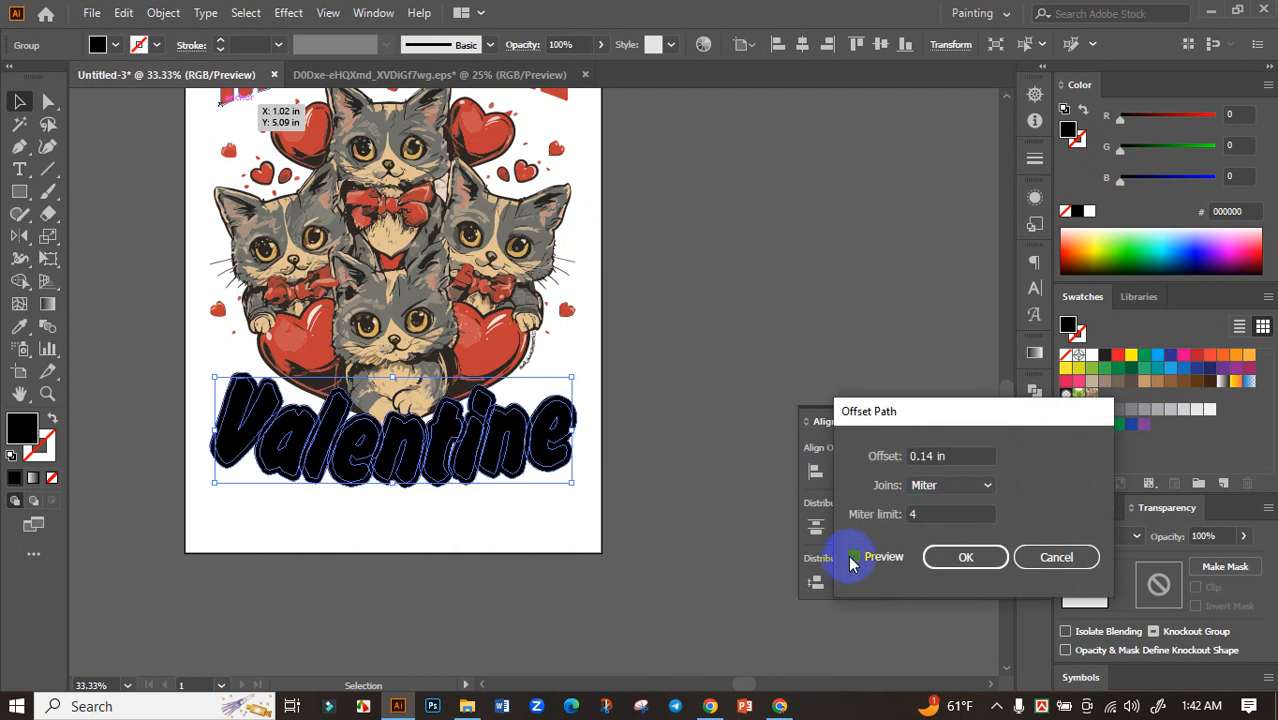
{"action": "left_click", "coordinate": [951, 557]}
Cut the offset outline shapes away from the "Valentine" lettering
{"action": "scroll", "coordinate": [499, 502], "scroll_direction": "up", "scroll_amount": 1}
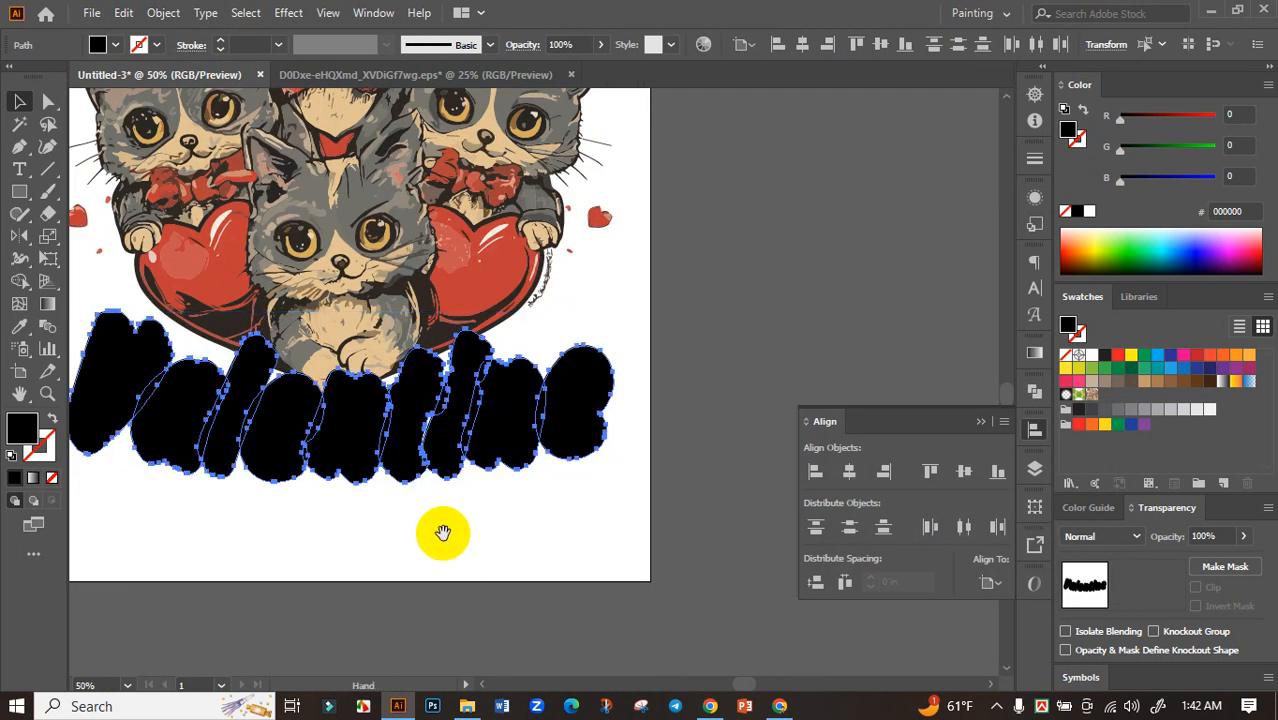
{"action": "left_click_drag", "start_coordinate": [443, 533], "coordinate": [505, 531]}
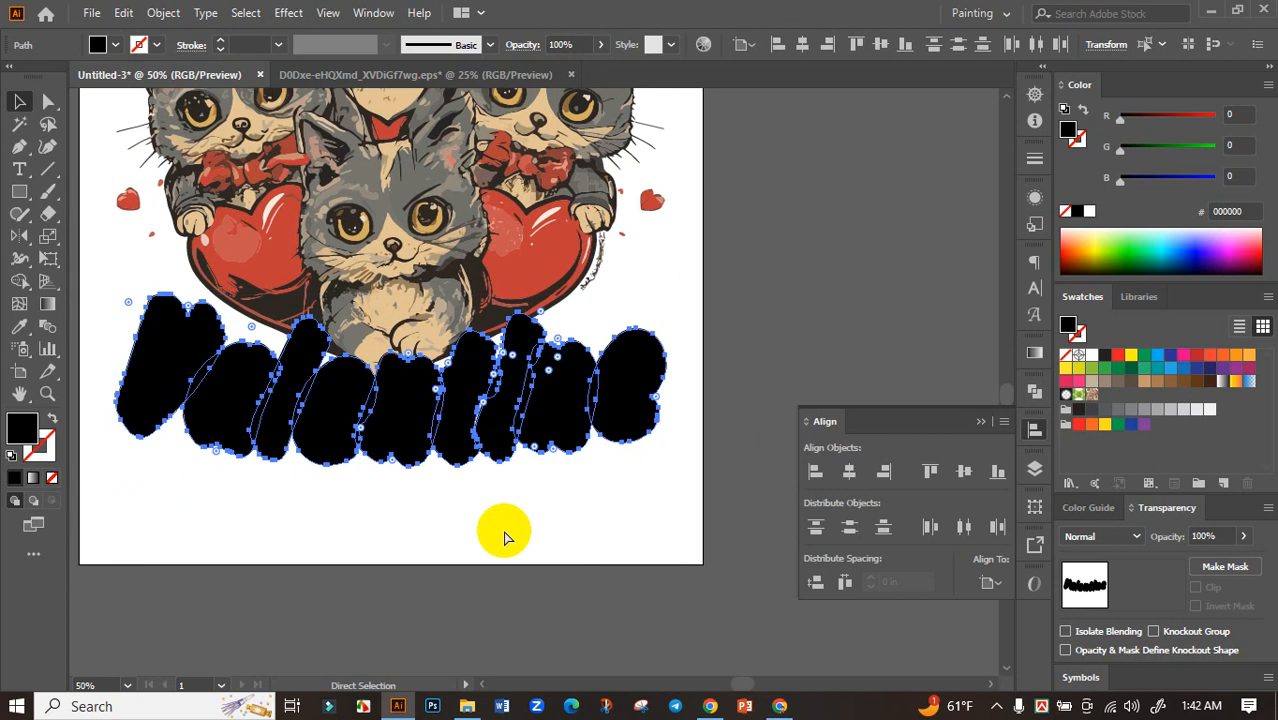
{"action": "key", "text": "Delete"}
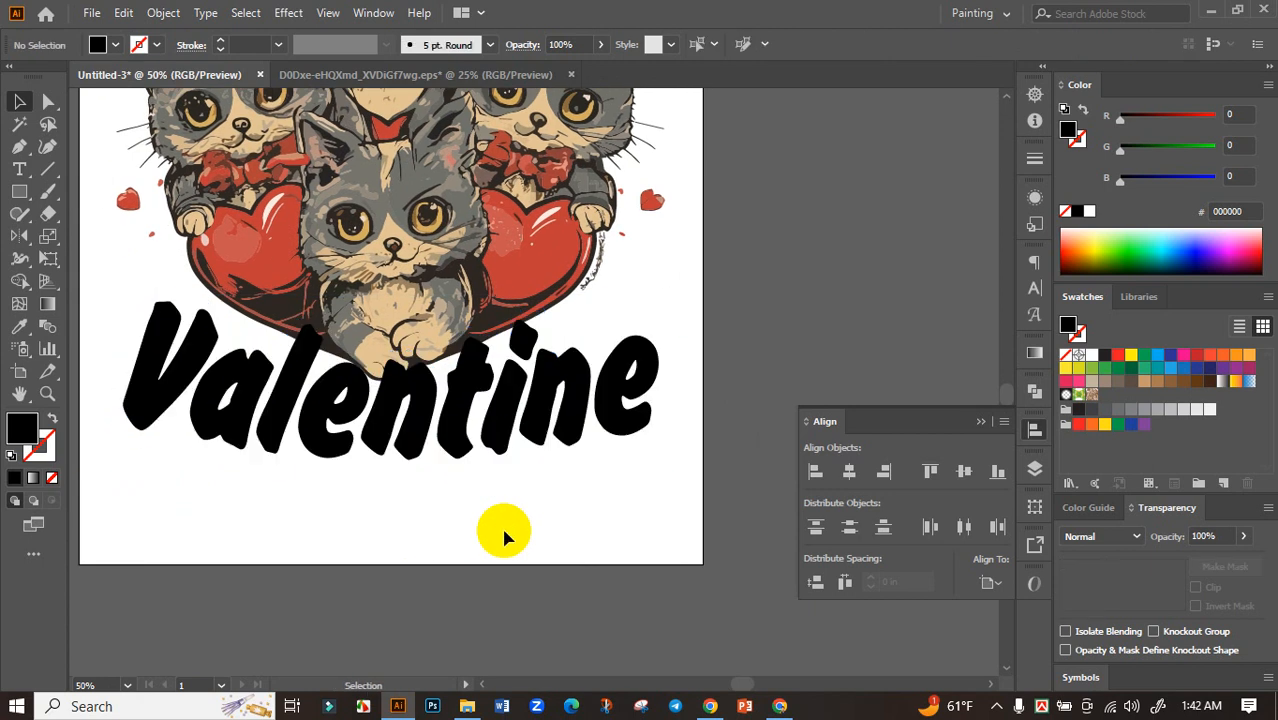
Give the cat artwork an opacity mask with Clip off, paste the cut offset outline in place inside it, and return to the artwork
{"action": "left_click", "coordinate": [522, 251]}
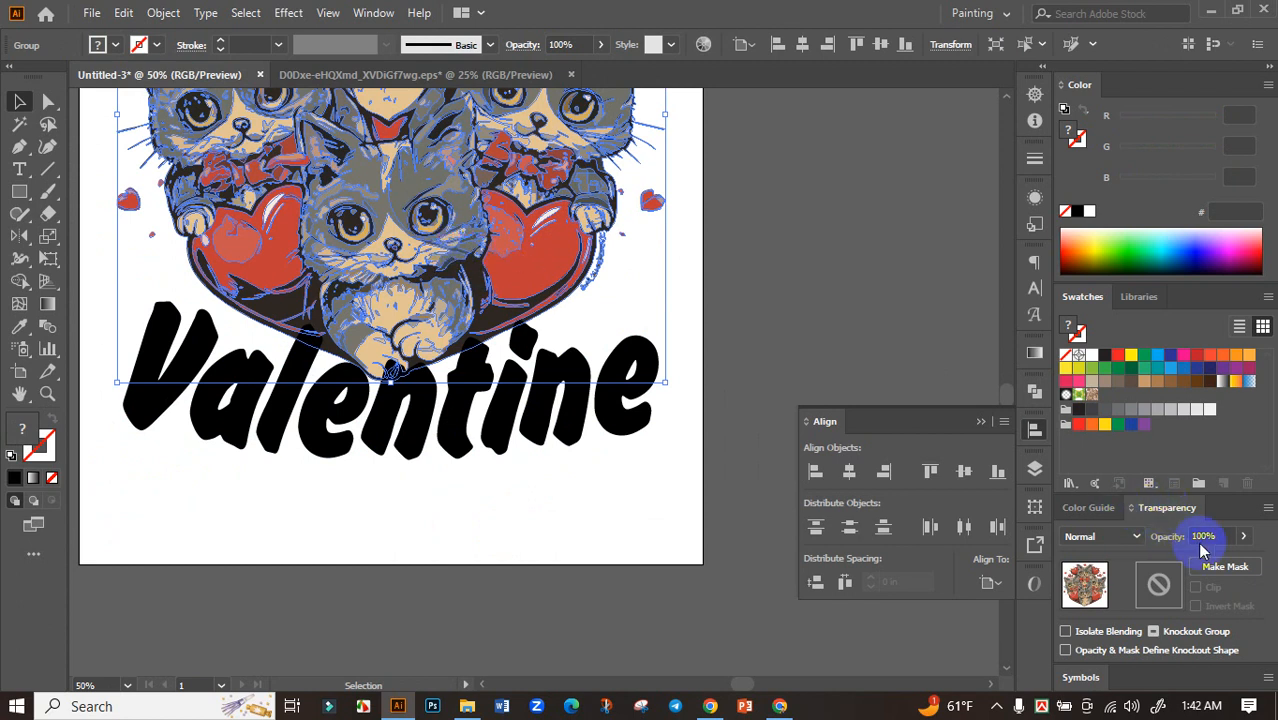
{"action": "left_click", "coordinate": [1226, 567]}
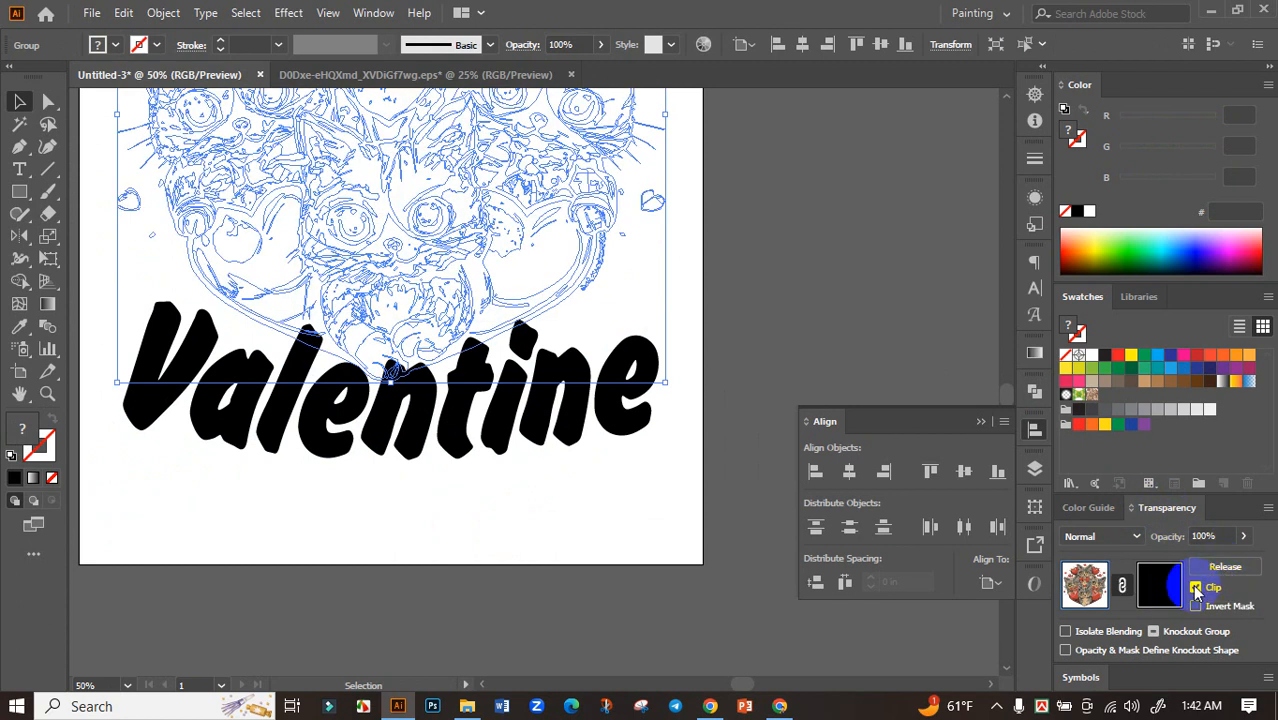
{"action": "left_click", "coordinate": [1196, 588]}
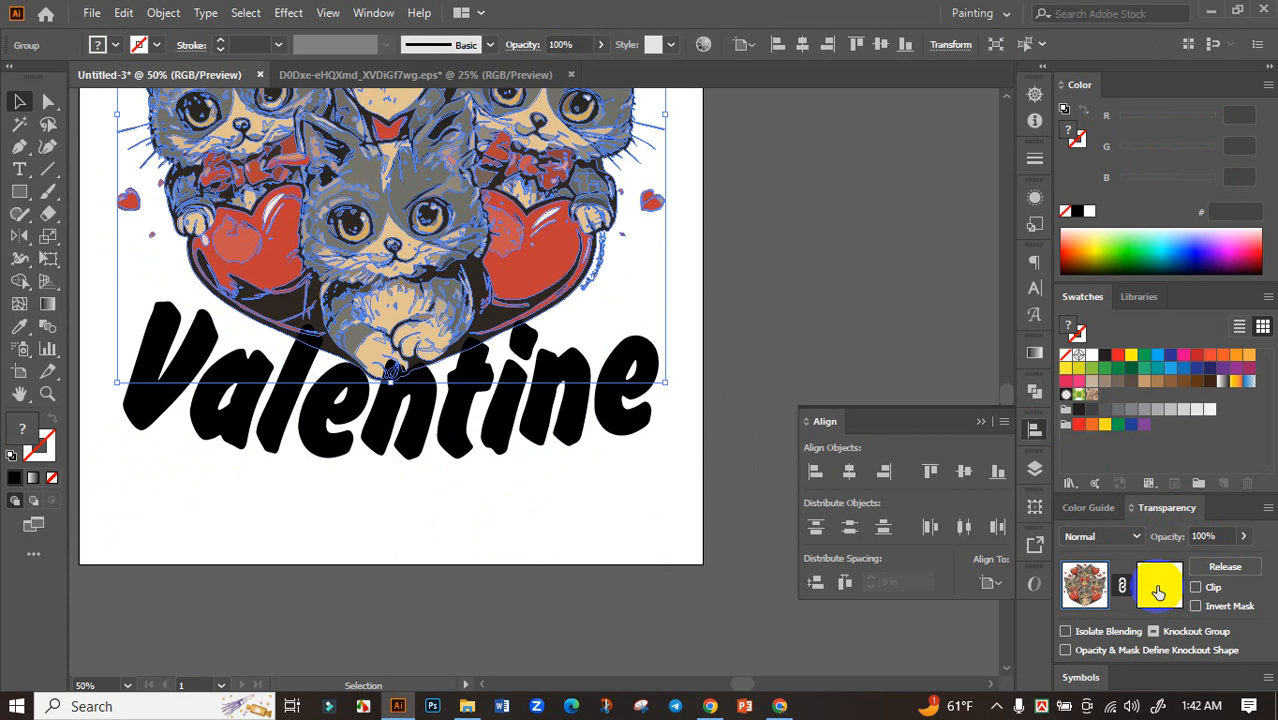
{"action": "left_click", "coordinate": [1160, 588]}
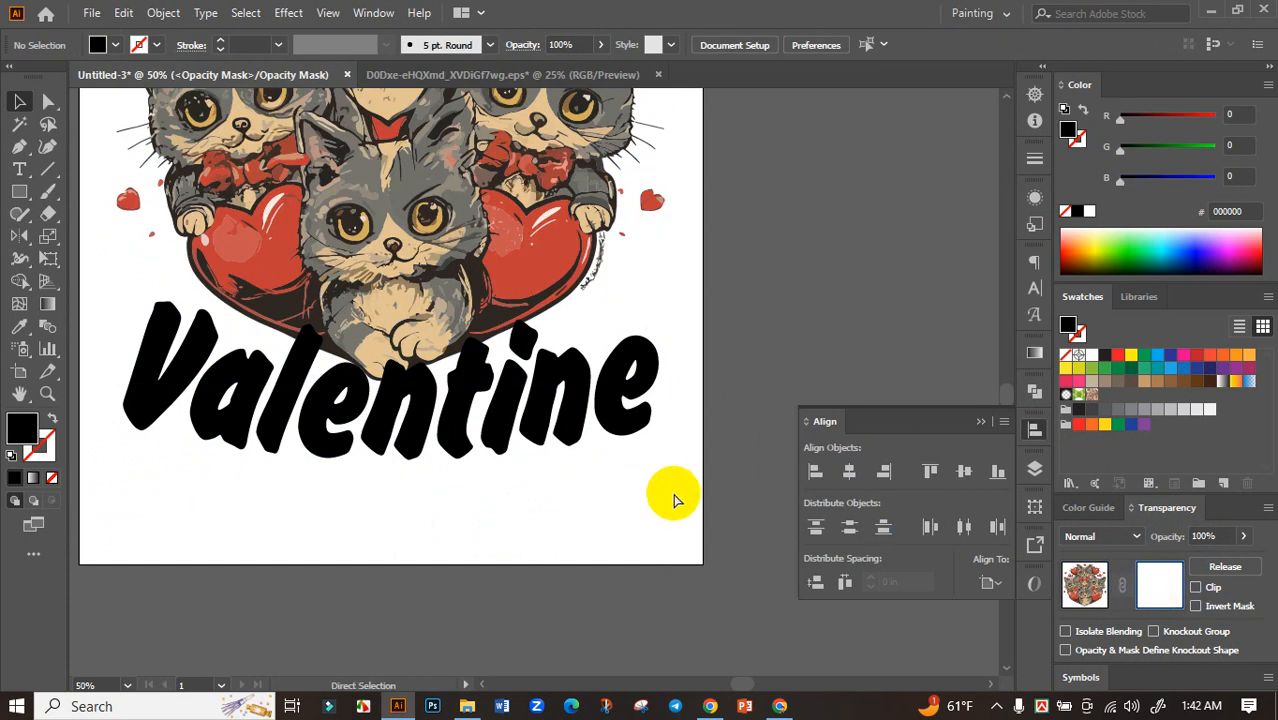
{"action": "key", "text": "ctrl+a"}
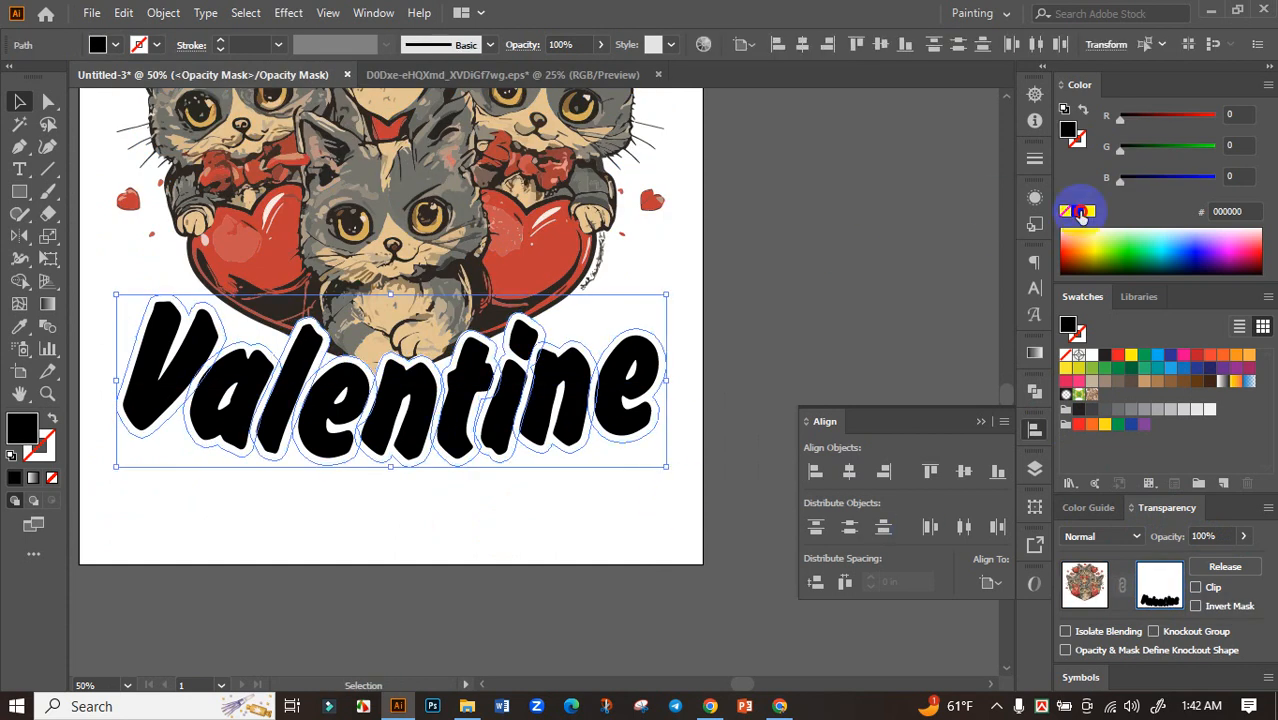
{"action": "left_click", "coordinate": [1082, 585]}
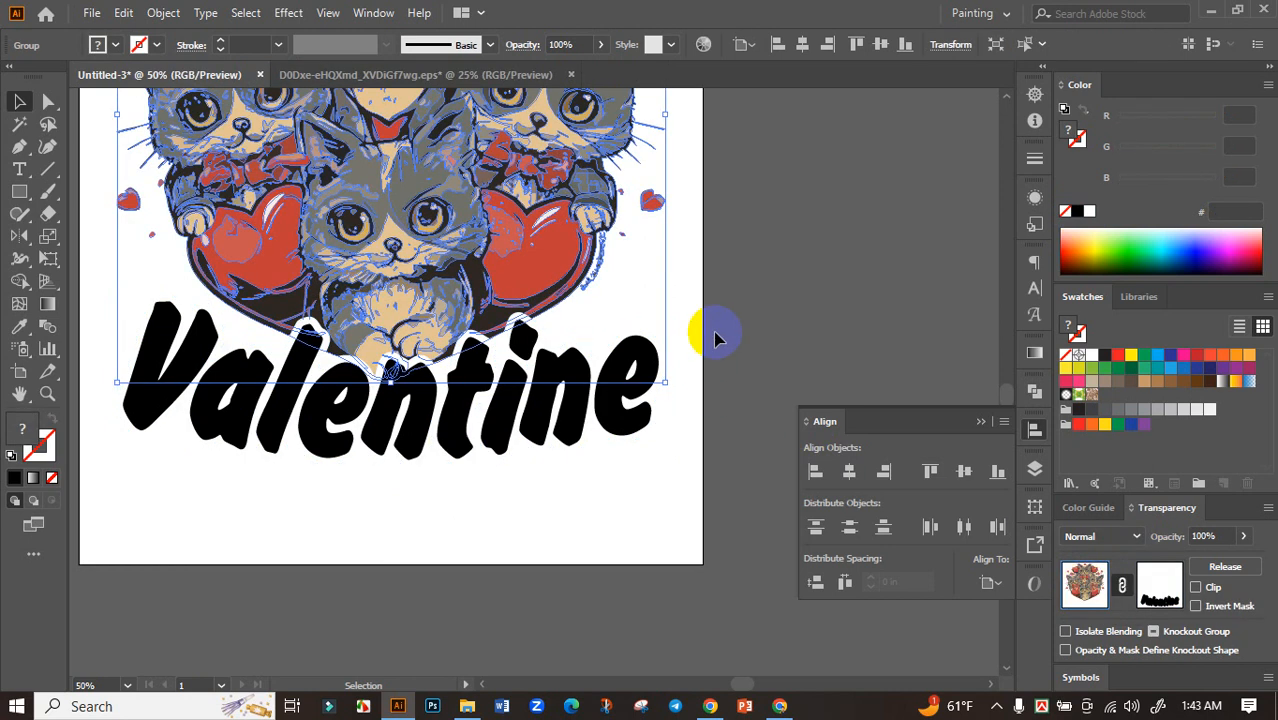
Move the whole design off the artboard to check the masked gap around "Valentine", and undo the move
{"action": "left_click", "coordinate": [741, 333]}
{"action": "scroll", "coordinate": [741, 330], "scroll_direction": "down", "scroll_amount": 4}
{"action": "left_click_drag", "start_coordinate": [542, 200], "coordinate": [685, 400]}
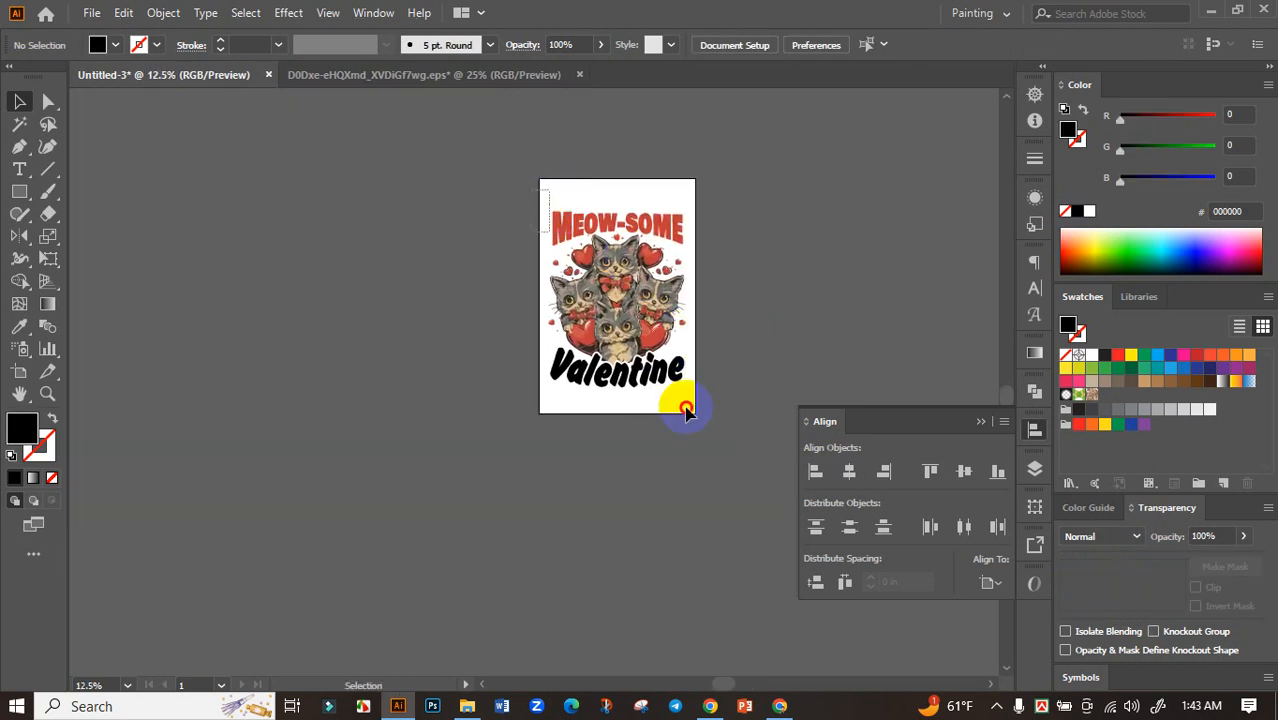
{"action": "left_click_drag", "start_coordinate": [632, 313], "coordinate": [436, 309]}
{"action": "left_click", "coordinate": [428, 407]}
{"action": "scroll", "coordinate": [428, 390], "scroll_direction": "up", "scroll_amount": 4}
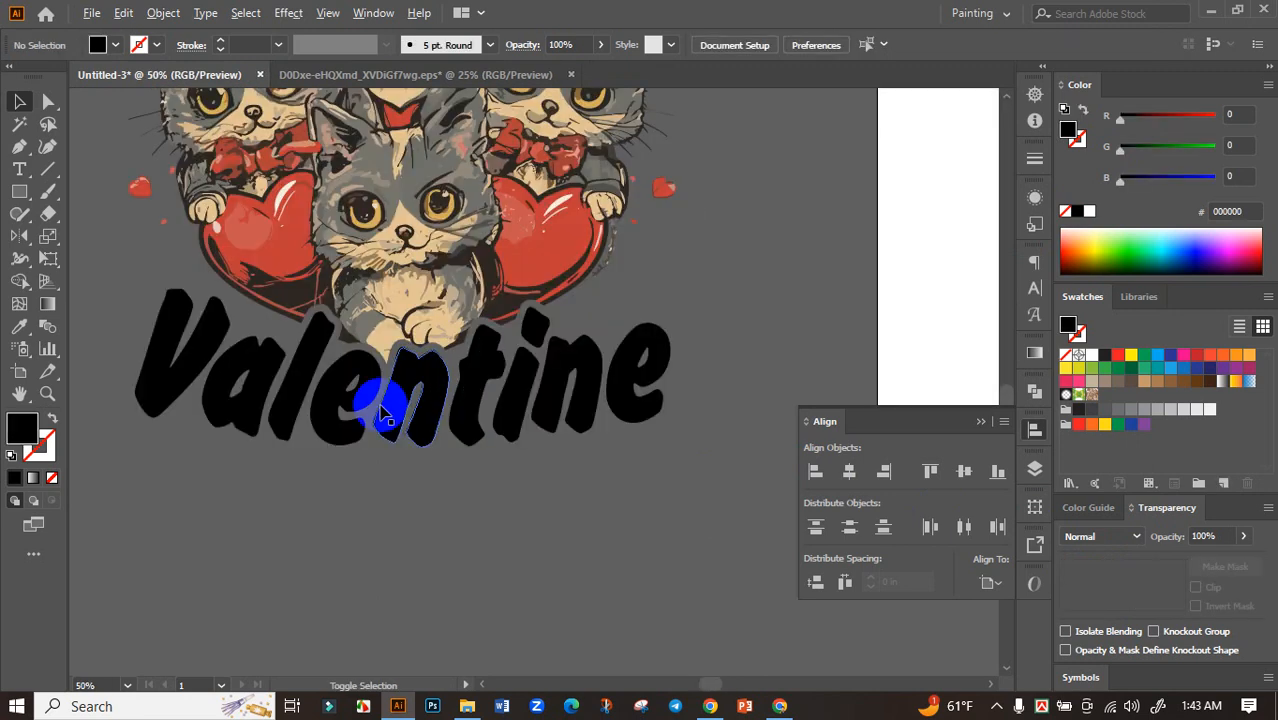
{"action": "key", "text": "ctrl+z"}
{"action": "left_click", "coordinate": [439, 508]}
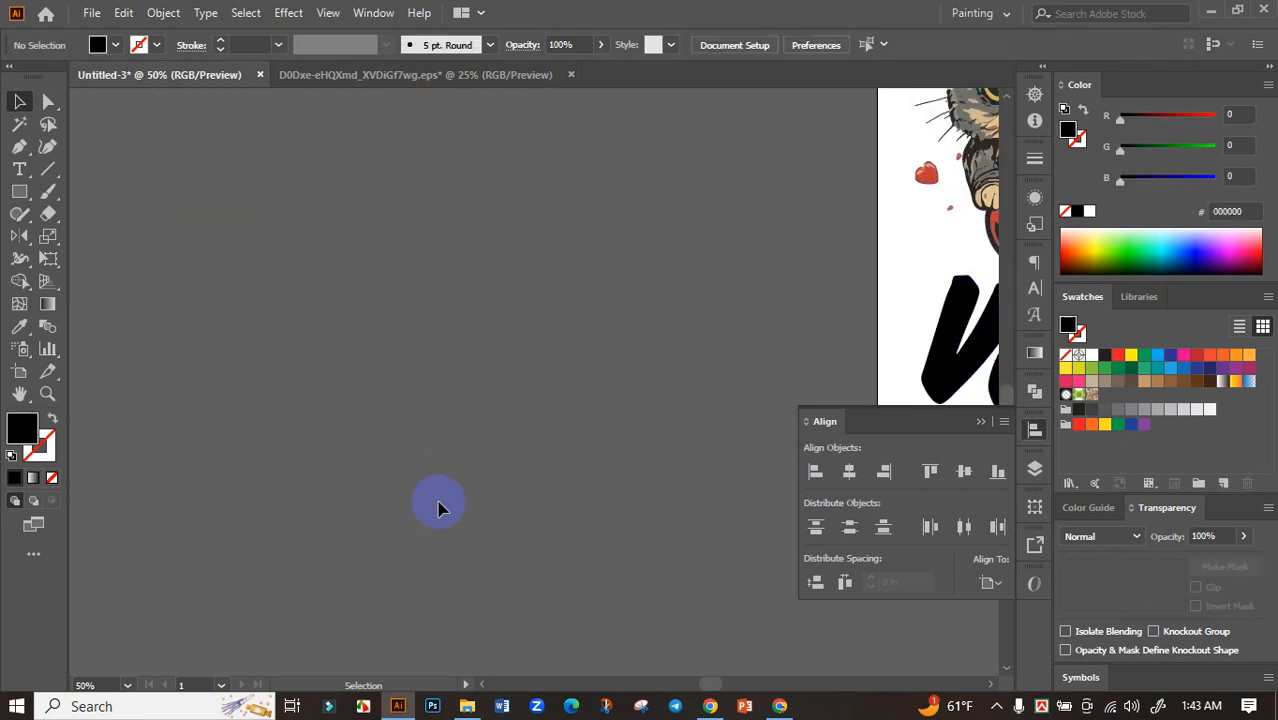
Recolour the "Valentine" lettering with the red c23c36 sampled from the "Meow-some" text using the Eyedropper
{"action": "scroll", "coordinate": [442, 505], "scroll_direction": "down", "scroll_amount": 2}
{"action": "left_click_drag", "start_coordinate": [582, 437], "coordinate": [366, 413]}
{"action": "left_click", "coordinate": [640, 433]}
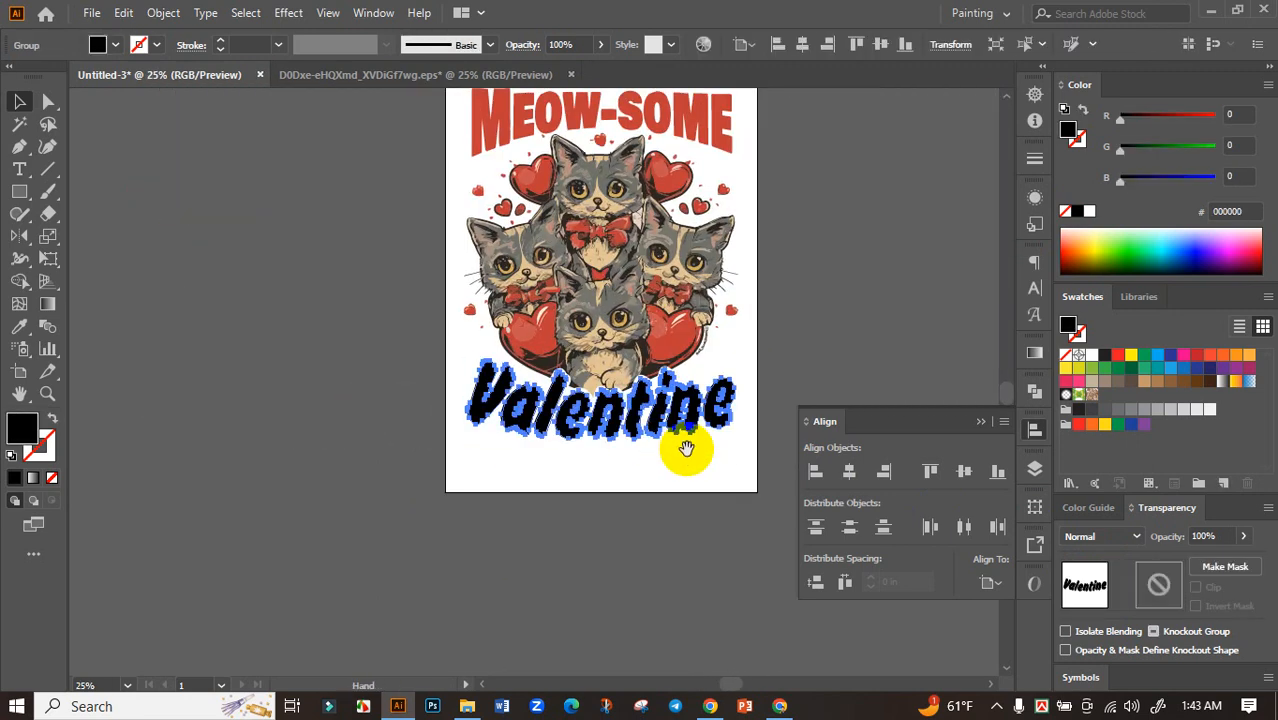
{"action": "left_click_drag", "start_coordinate": [685, 448], "coordinate": [556, 485]}
{"action": "left_click", "coordinate": [19, 326]}
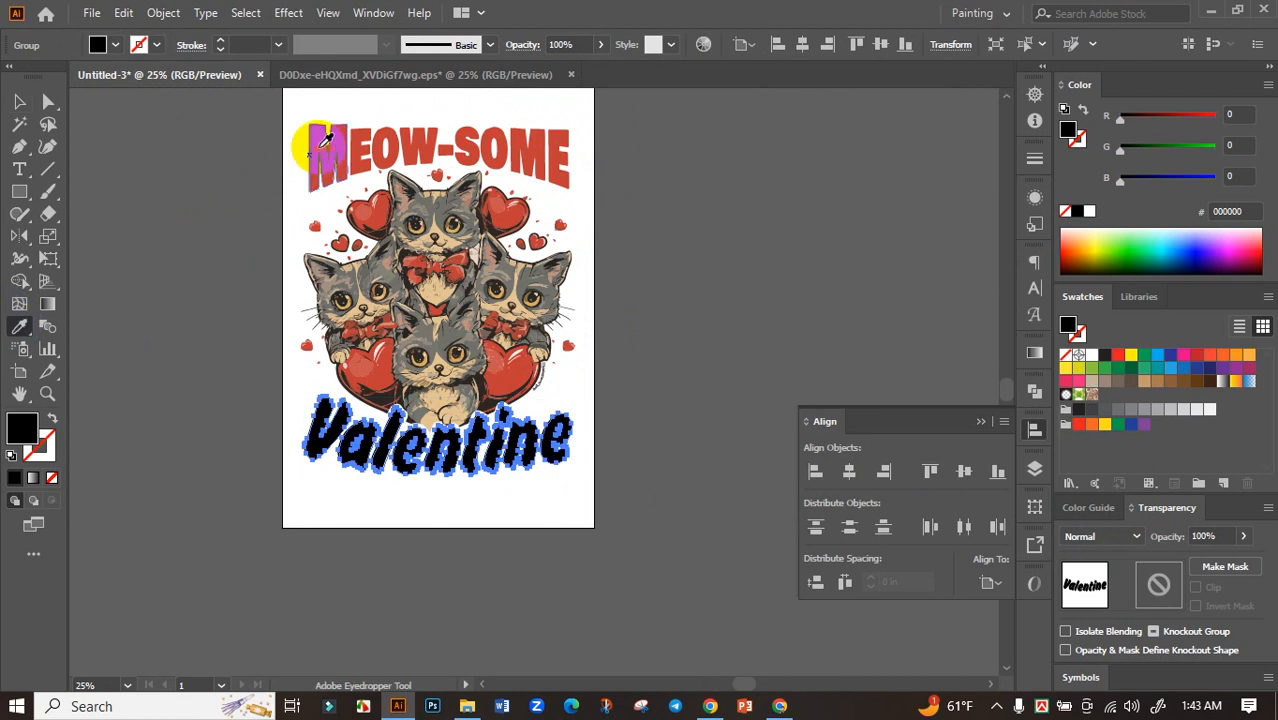
{"action": "left_click", "coordinate": [322, 150]}
{"action": "left_click", "coordinate": [19, 101]}
{"action": "left_click", "coordinate": [167, 250]}
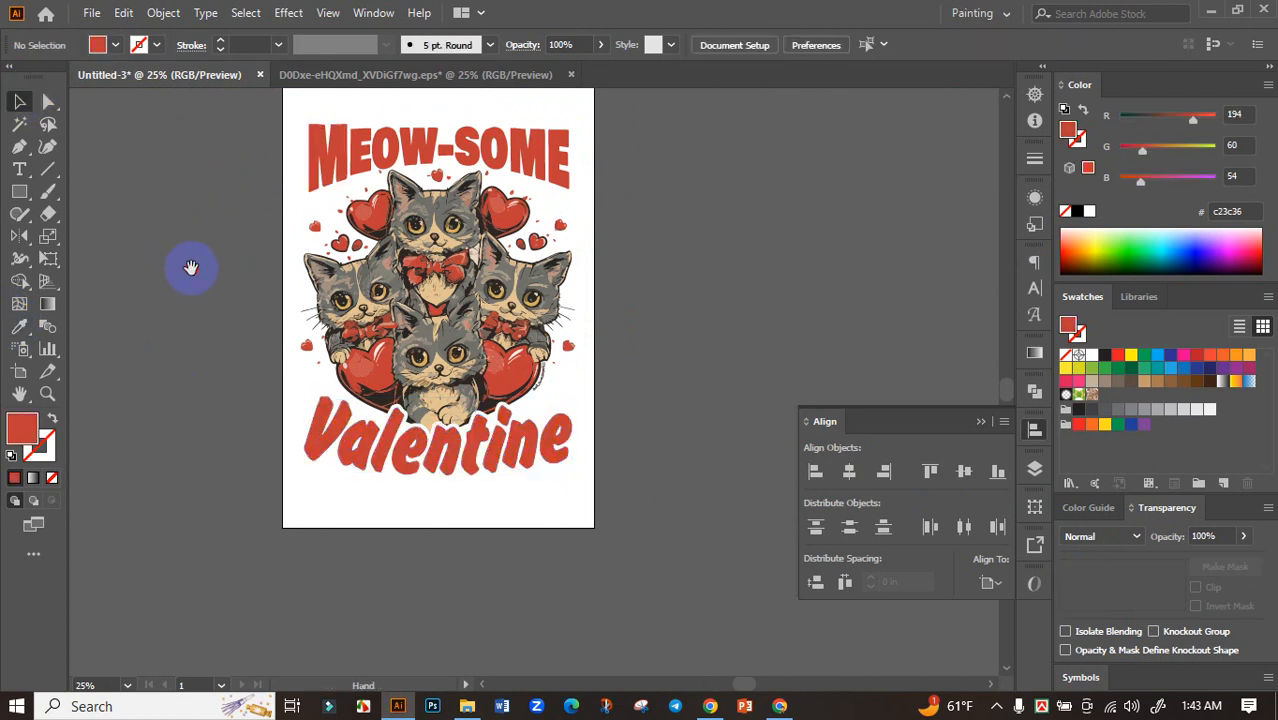
Group both text lines with the cat artwork and centre the group vertically on the artboard
{"action": "scroll", "coordinate": [220, 230], "scroll_direction": "up", "scroll_amount": 1}
{"action": "left_click_drag", "start_coordinate": [262, 132], "coordinate": [650, 660]}
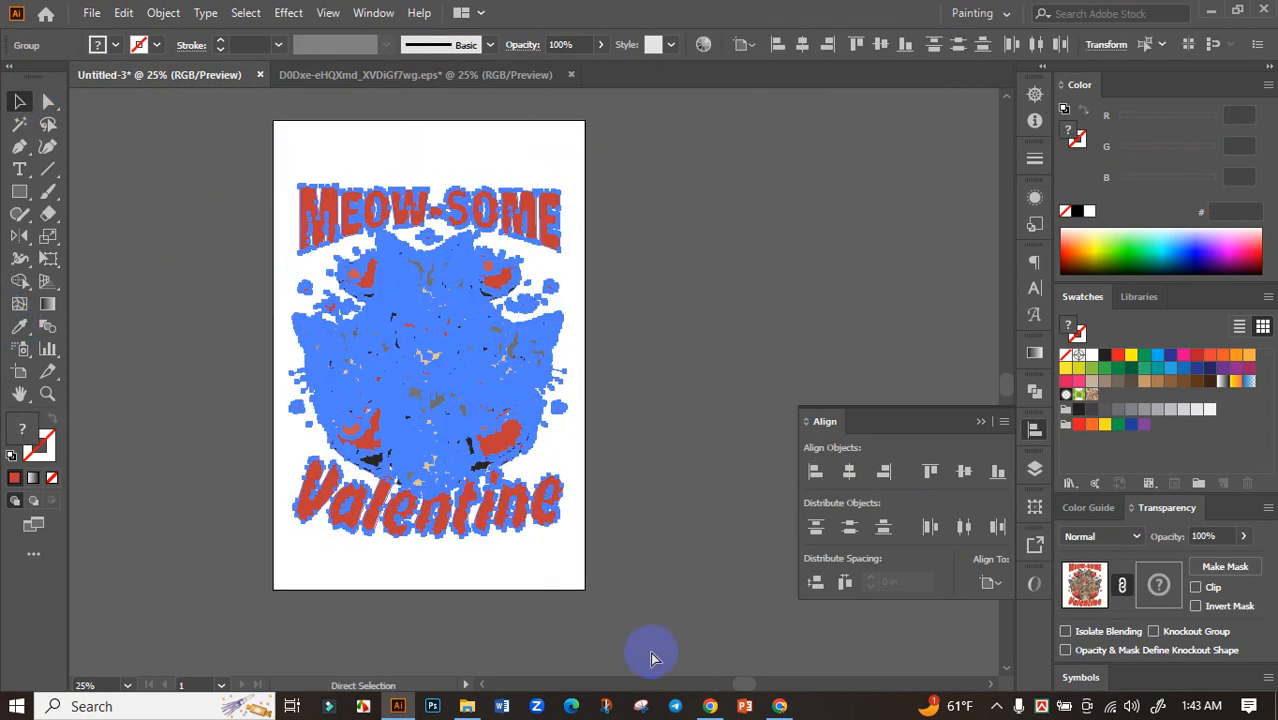
{"action": "key", "text": "ctrl+g"}
{"action": "left_click", "coordinate": [960, 469]}
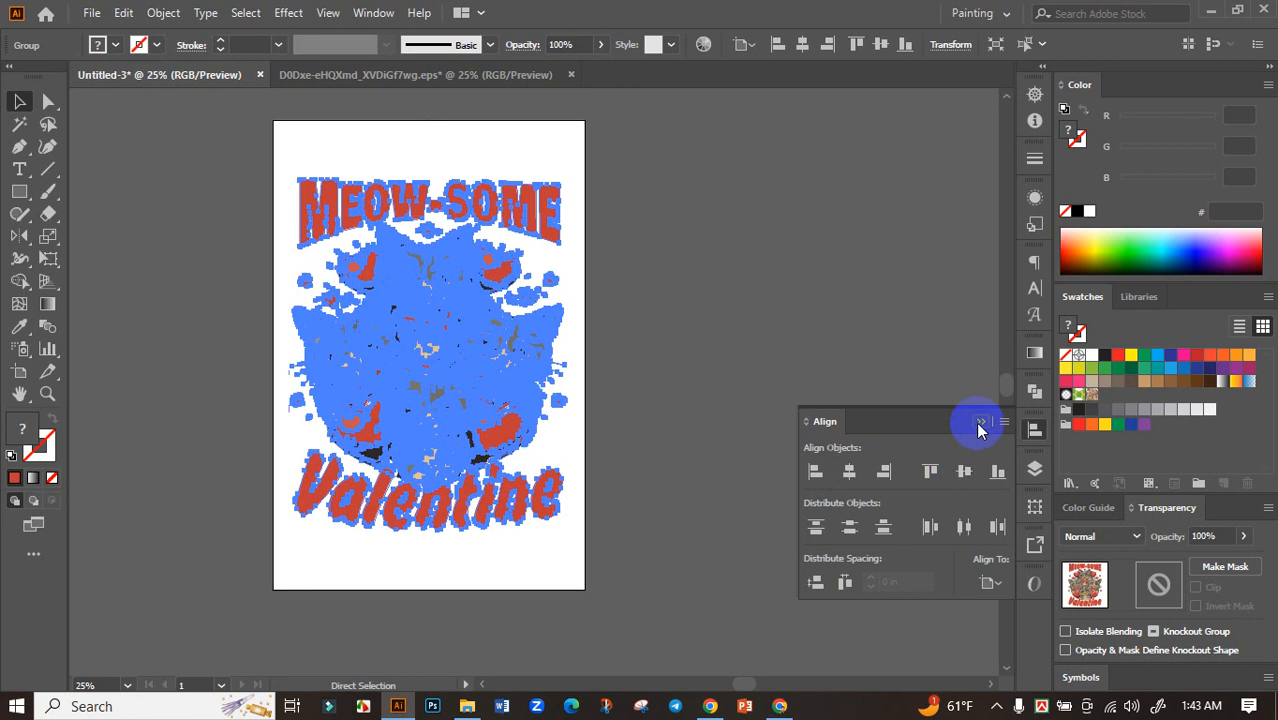
{"action": "left_click", "coordinate": [980, 422]}
{"action": "left_click", "coordinate": [808, 447]}
Scale the grouped design up slightly so that it nearly fills the artboard's width
{"action": "left_click", "coordinate": [521, 511]}
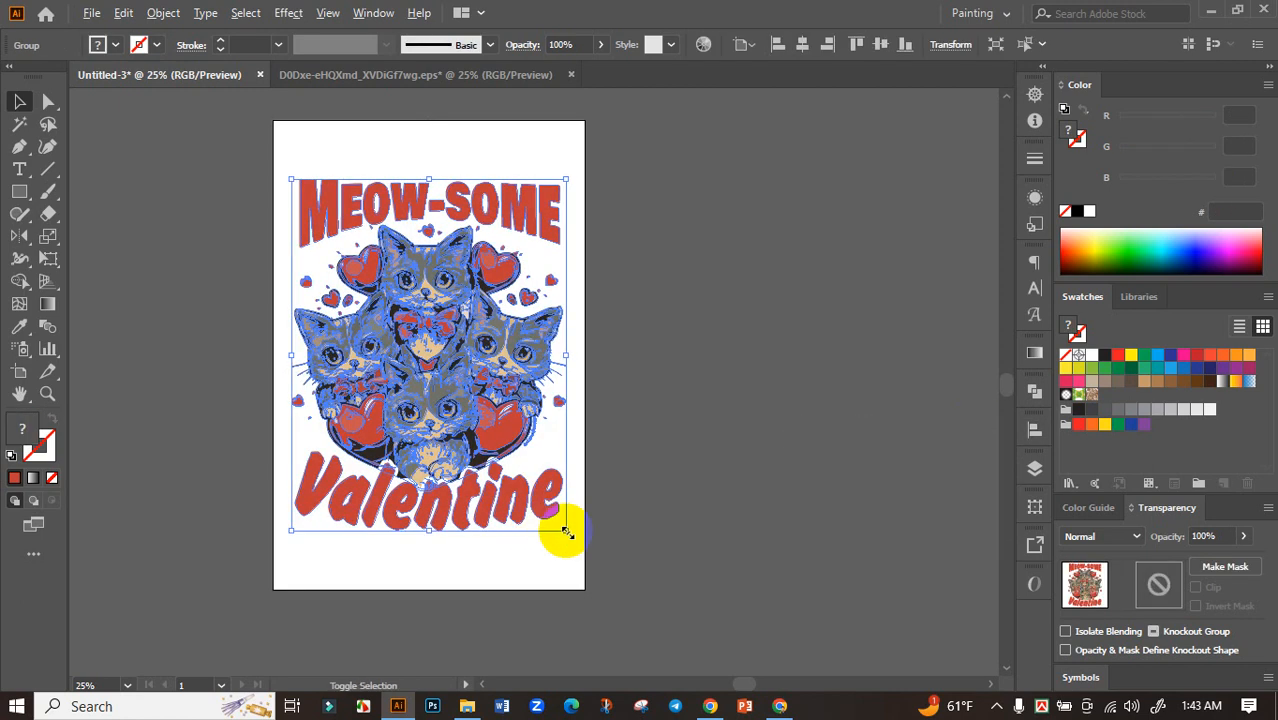
{"action": "left_click_drag", "start_coordinate": [566, 531], "coordinate": [579, 551]}
{"action": "left_click", "coordinate": [643, 436]}
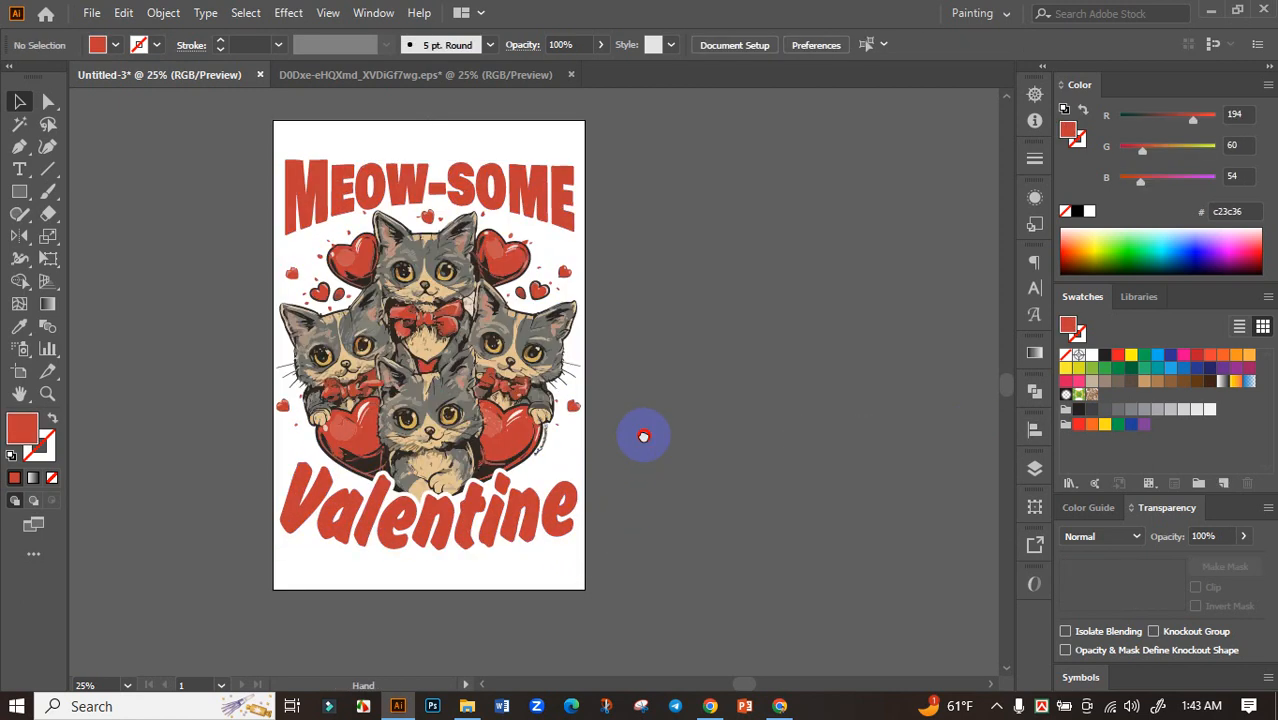
{"action": "left_click_drag", "start_coordinate": [643, 436], "coordinate": [620, 454]}
{"action": "scroll", "coordinate": [630, 478], "scroll_direction": "up", "scroll_amount": 1}
{"action": "scroll", "coordinate": [630, 478], "scroll_direction": "down", "scroll_amount": 1}
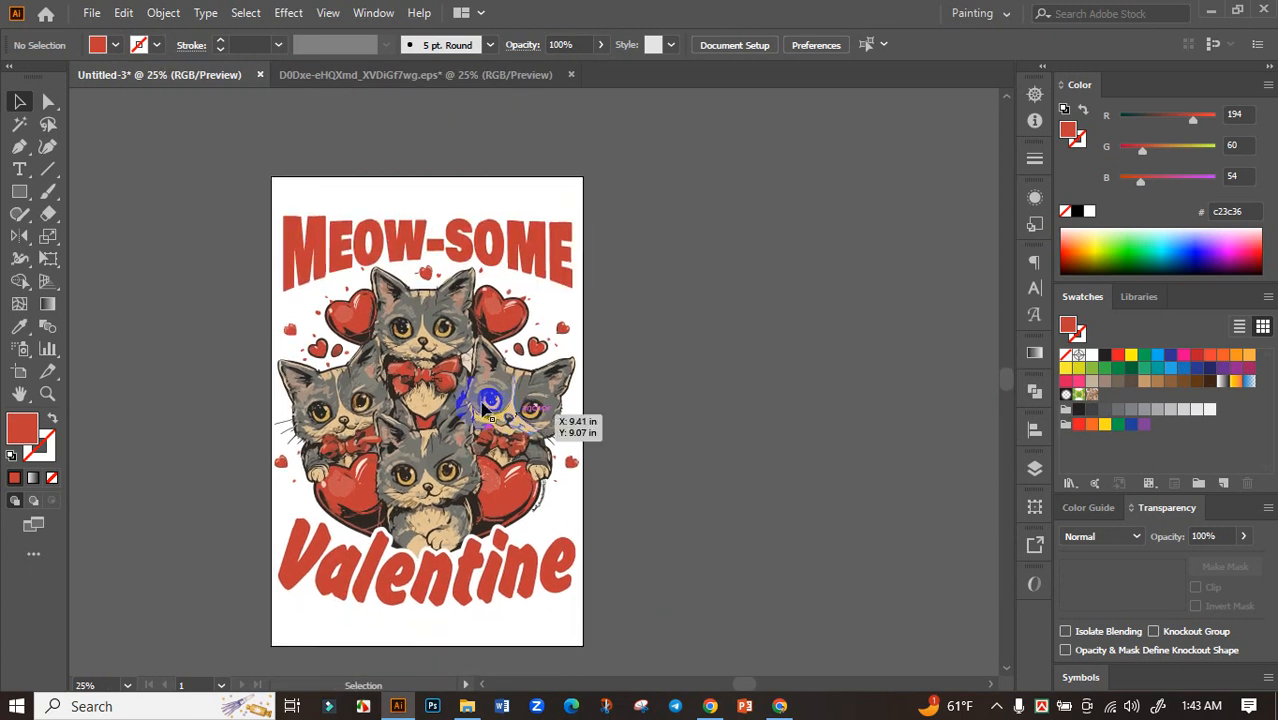
{"action": "left_click", "coordinate": [568, 380]}
{"action": "left_click", "coordinate": [705, 45]}
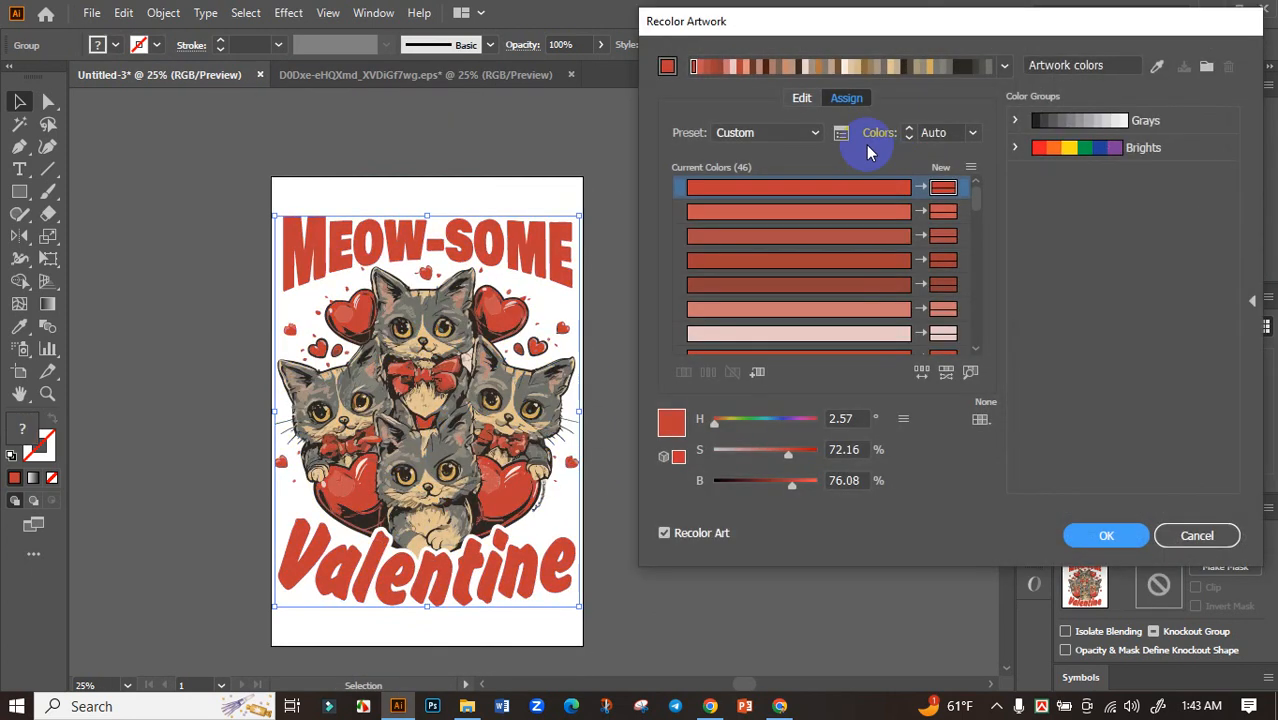
{"action": "left_click", "coordinate": [802, 99]}
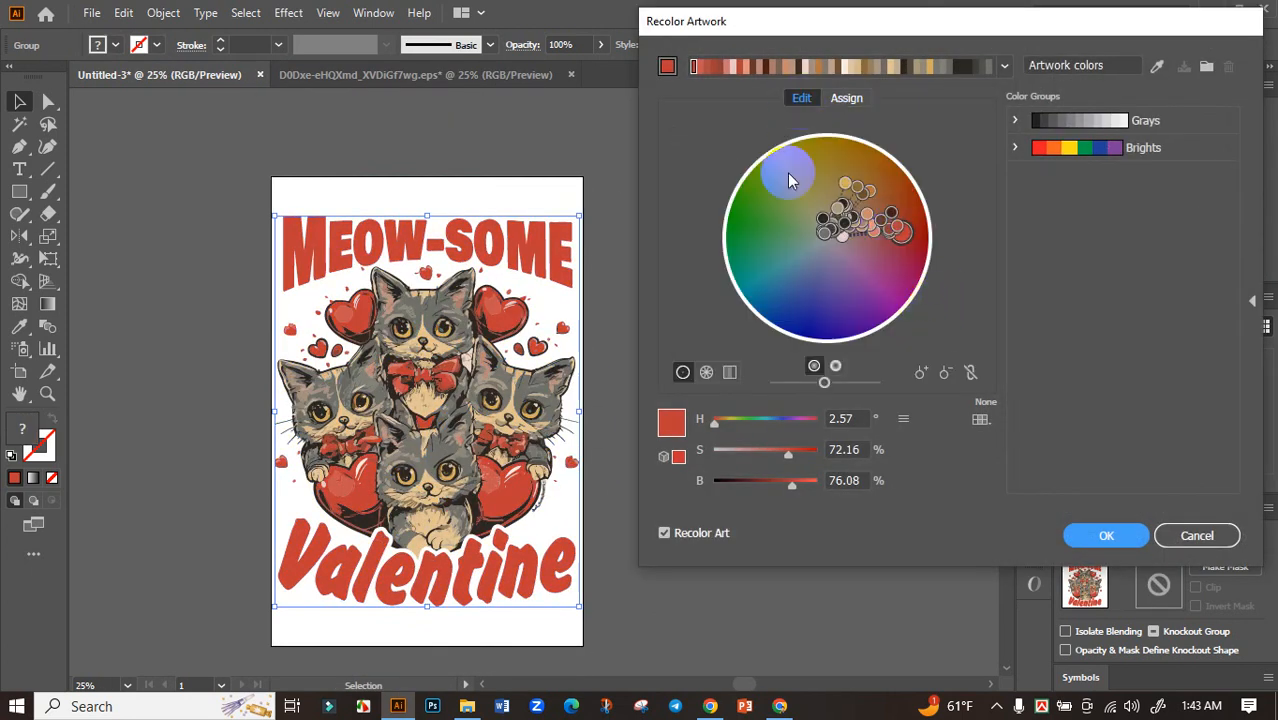
{"action": "left_click", "coordinate": [1197, 535]}
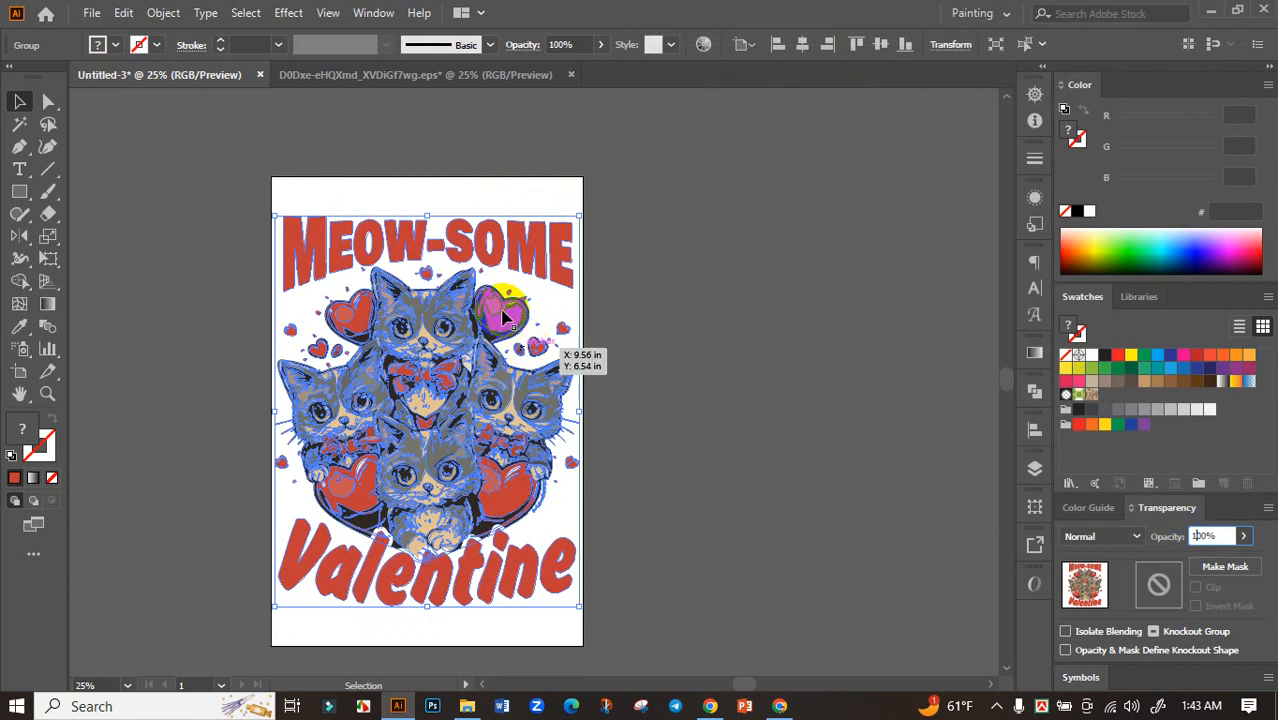
Recolor the whole grouped design with harmony colors linked, setting the base red's hue to 347° and brightness to about 79.33%
{"action": "left_click", "coordinate": [704, 46]}
{"action": "left_click", "coordinate": [805, 97]}
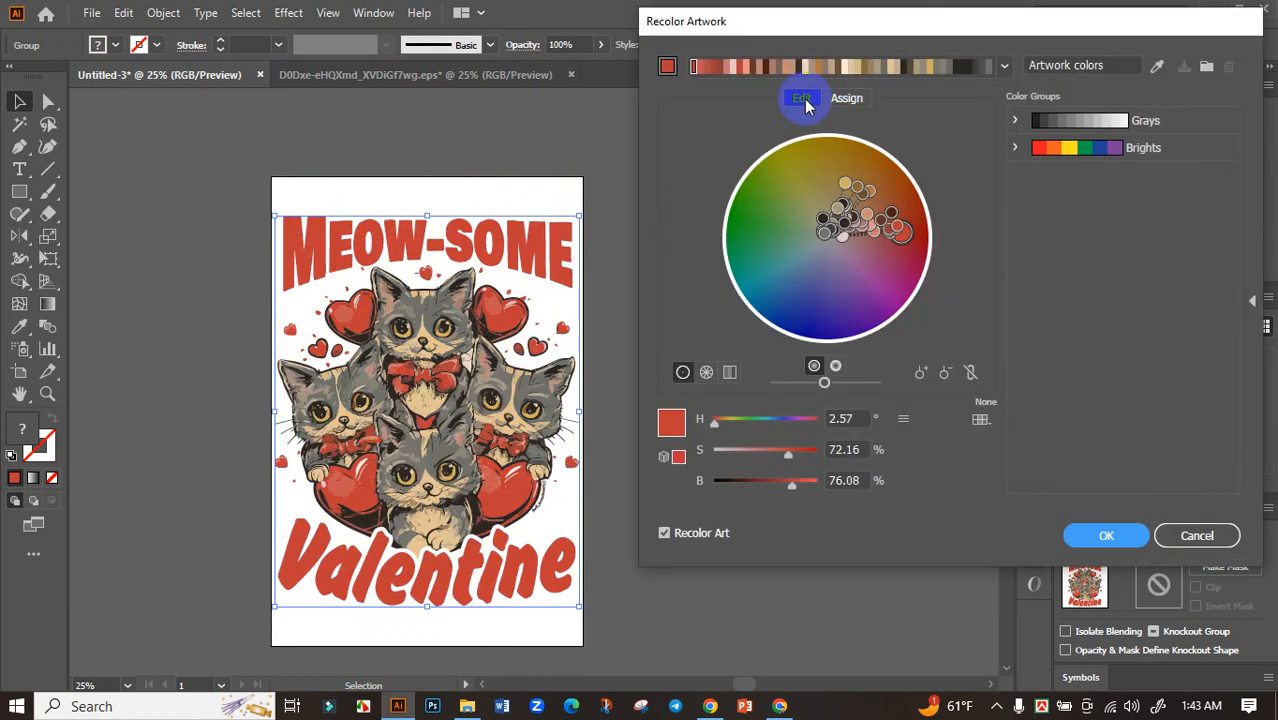
{"action": "left_click", "coordinate": [970, 372]}
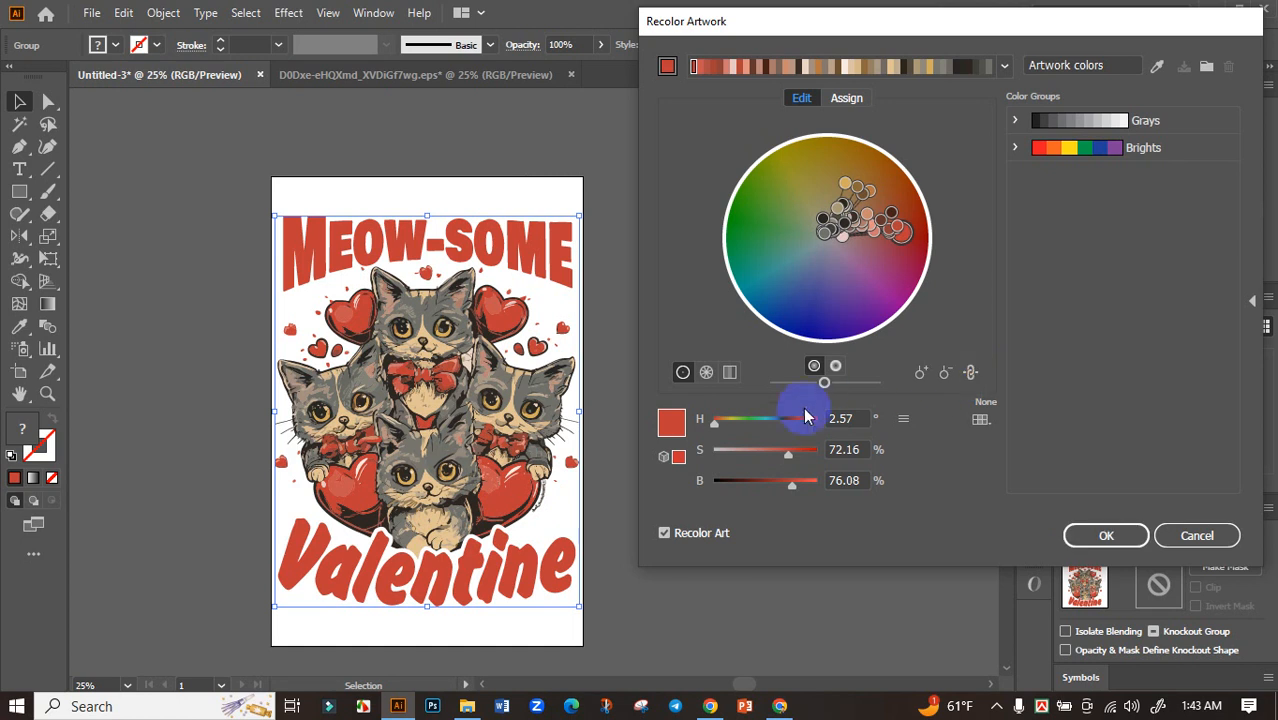
{"action": "left_click_drag", "start_coordinate": [829, 385], "coordinate": [833, 386]}
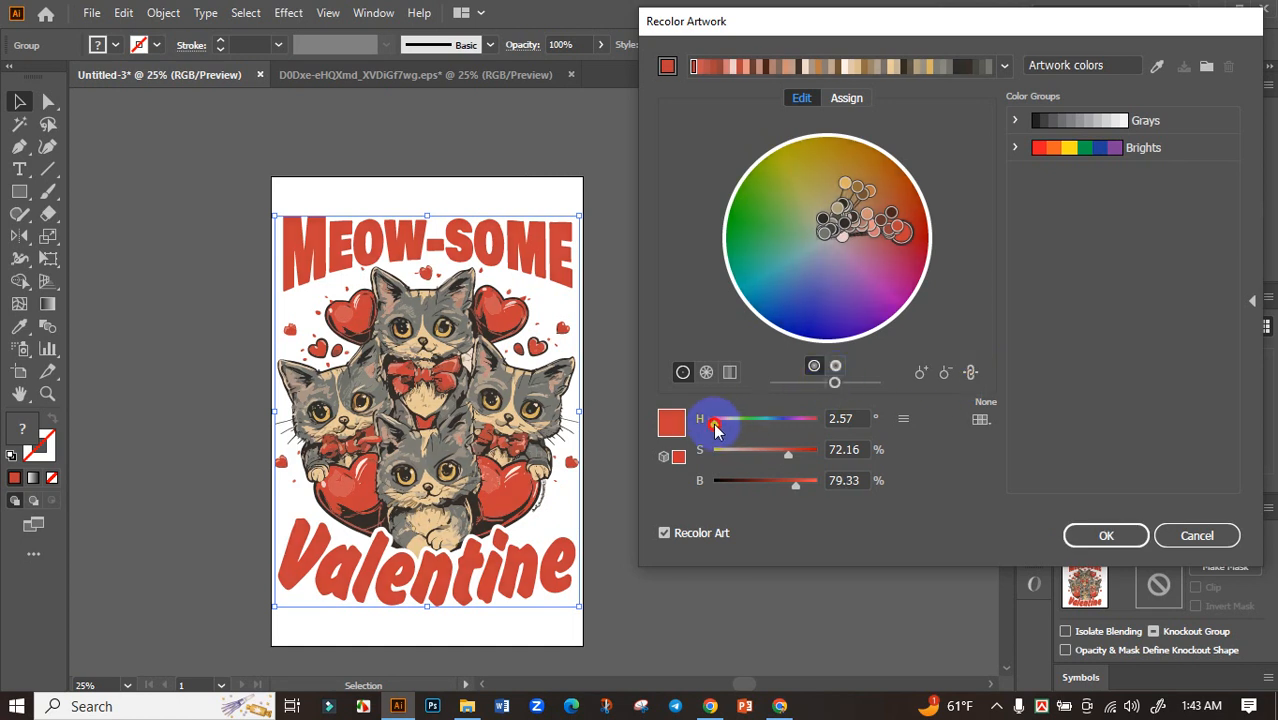
{"action": "left_click_drag", "start_coordinate": [714, 424], "coordinate": [815, 430]}
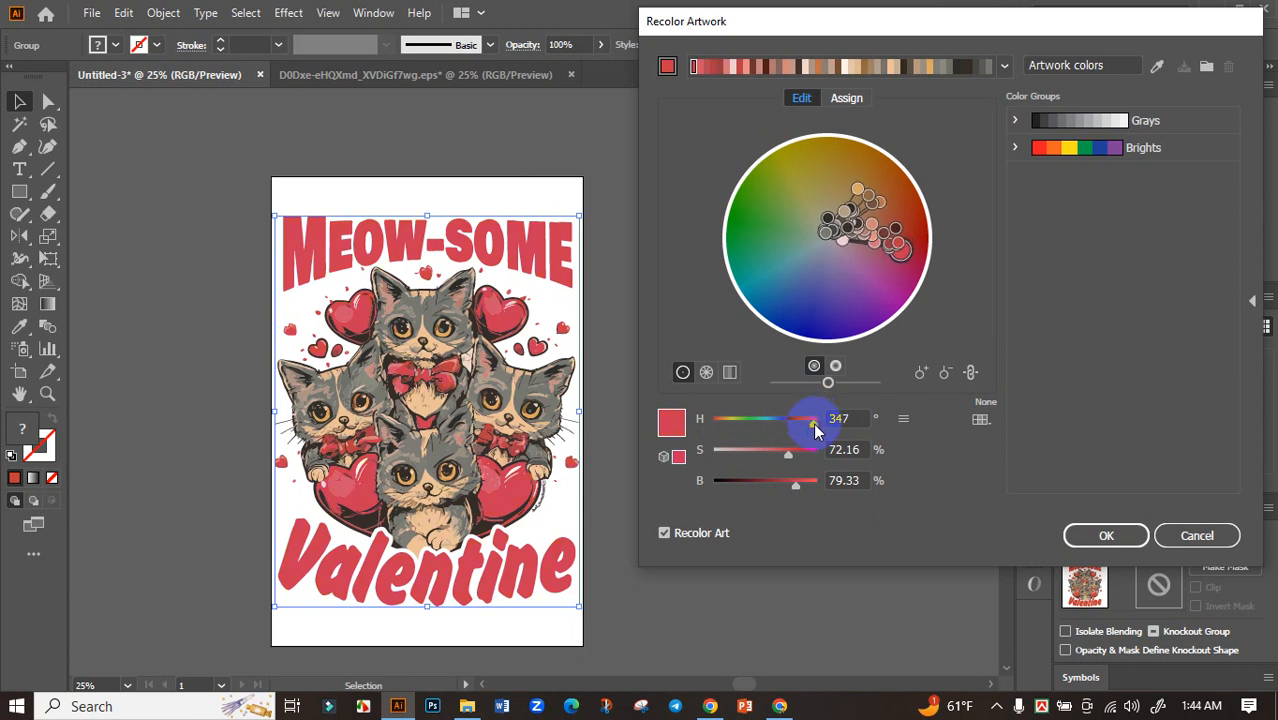
{"action": "left_click", "coordinate": [1101, 540]}
Recolor the grouped design again with harmony colors linked, raising the base salmon color's saturation to 57%
{"action": "scroll", "coordinate": [676, 490], "scroll_direction": "down", "scroll_amount": 2}
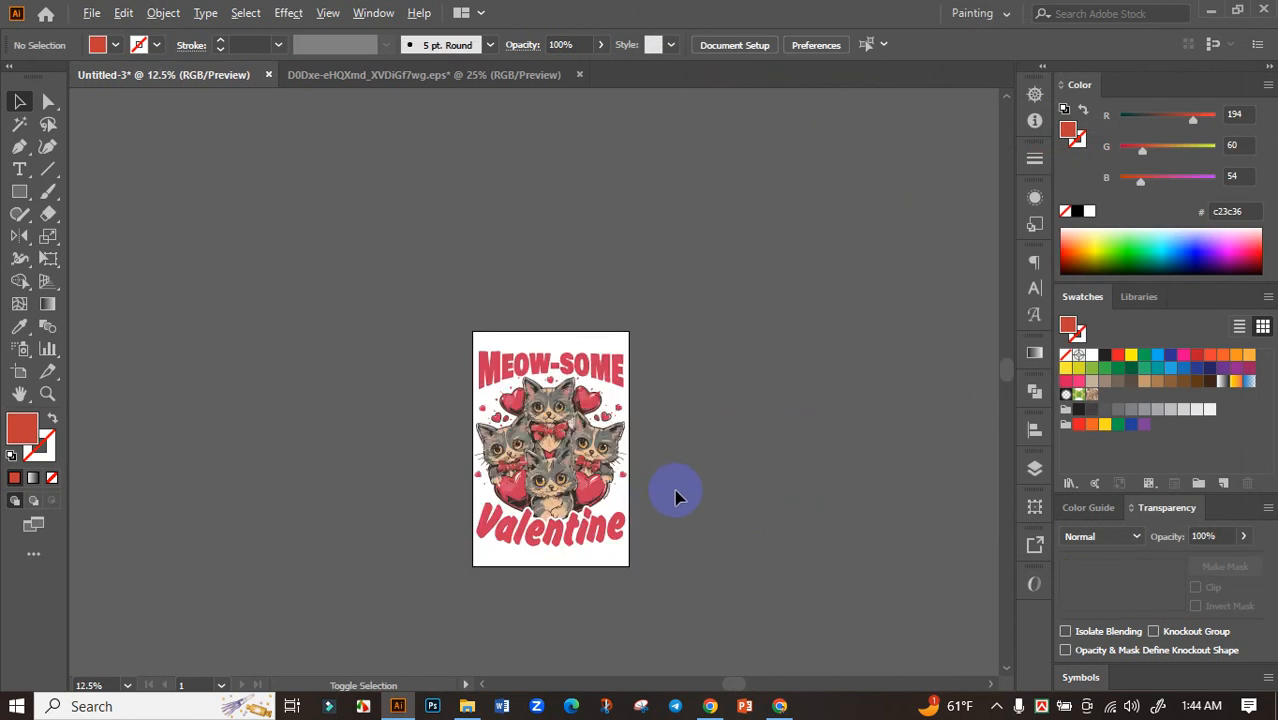
{"action": "scroll", "coordinate": [553, 550], "scroll_direction": "up", "scroll_amount": 2}
{"action": "scroll", "coordinate": [652, 556], "scroll_direction": "up", "scroll_amount": 1}
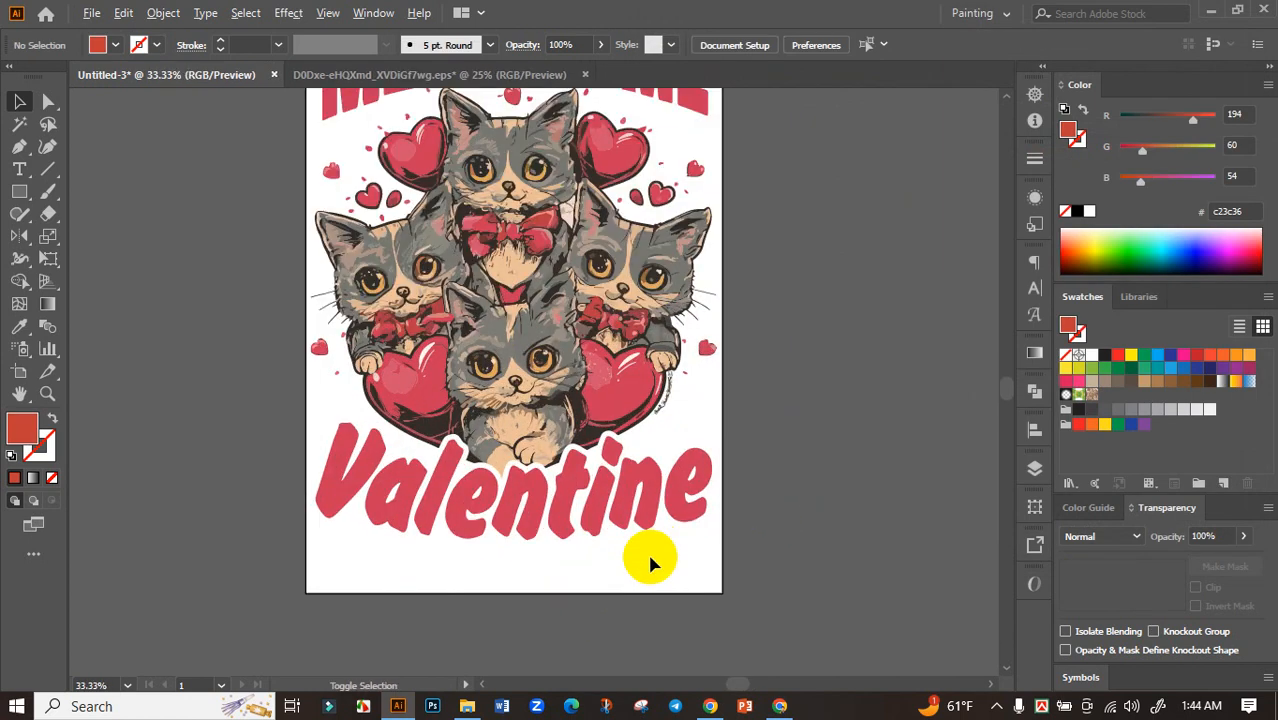
{"action": "left_click", "coordinate": [597, 405]}
{"action": "scroll", "coordinate": [597, 405], "scroll_direction": "down", "scroll_amount": 1}
{"action": "left_click_drag", "start_coordinate": [725, 337], "coordinate": [661, 407]}
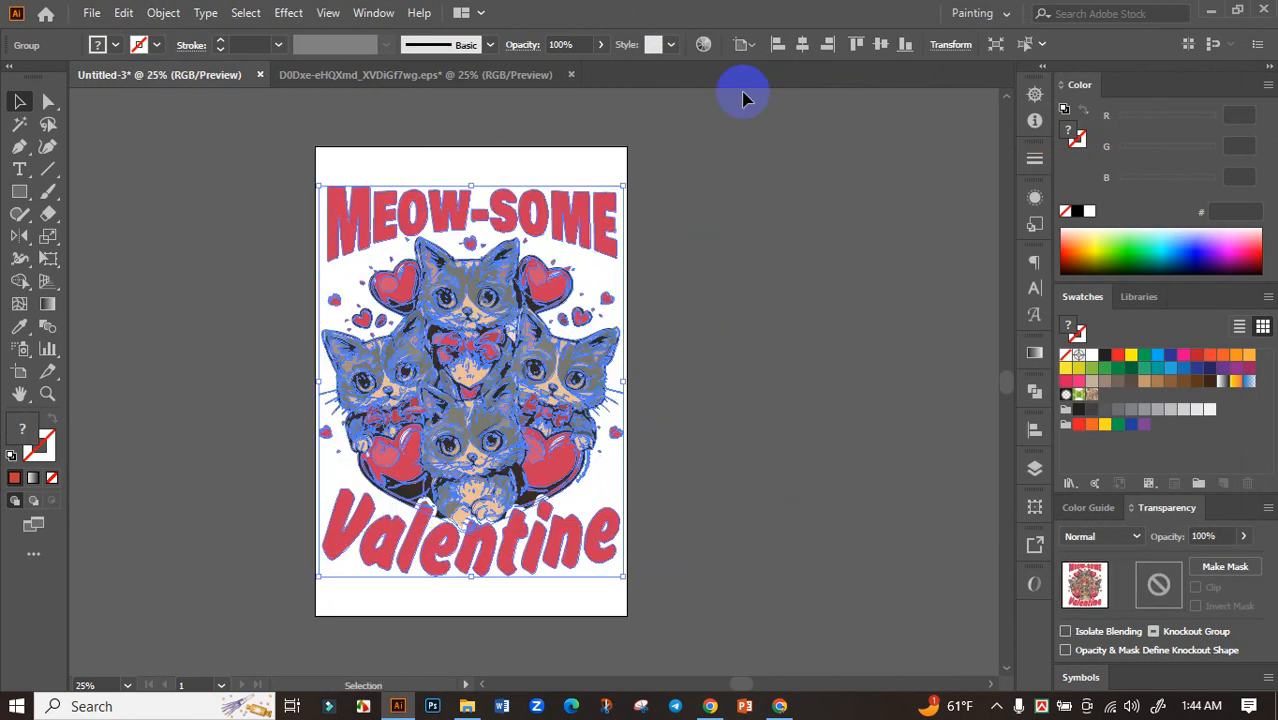
{"action": "left_click", "coordinate": [706, 44]}
{"action": "left_click", "coordinate": [803, 99]}
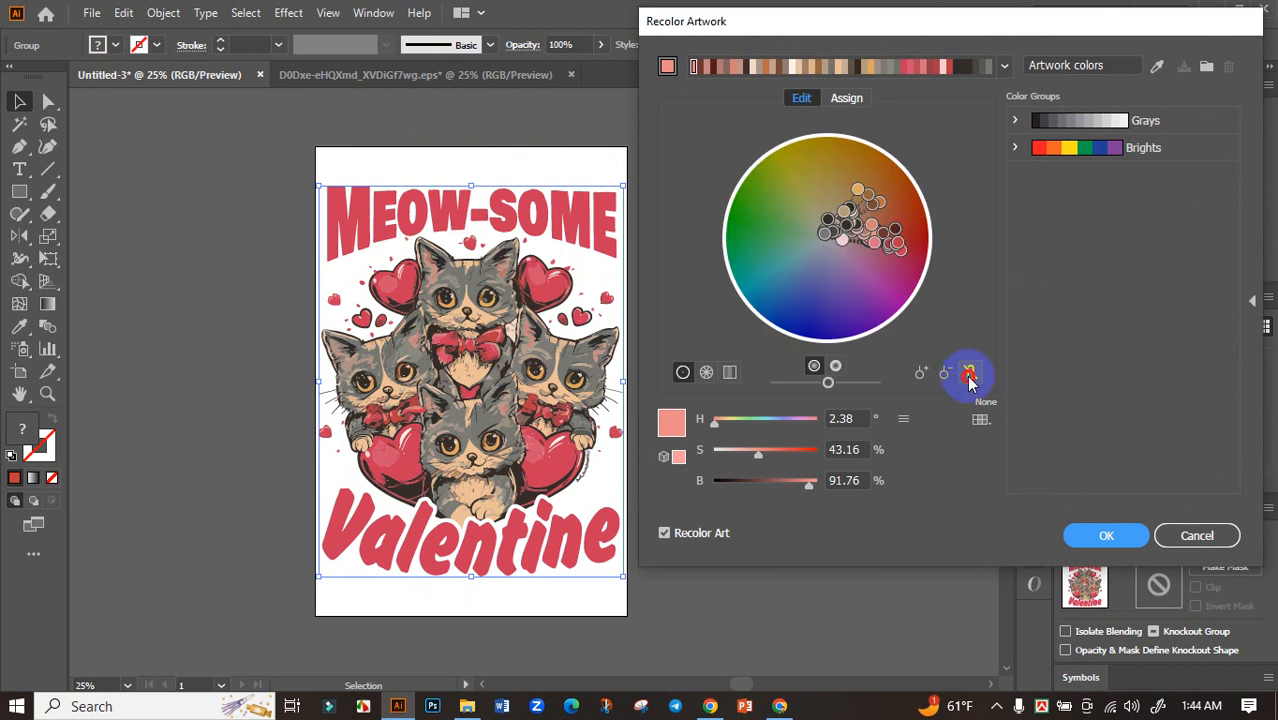
{"action": "left_click_drag", "start_coordinate": [758, 453], "coordinate": [778, 458]}
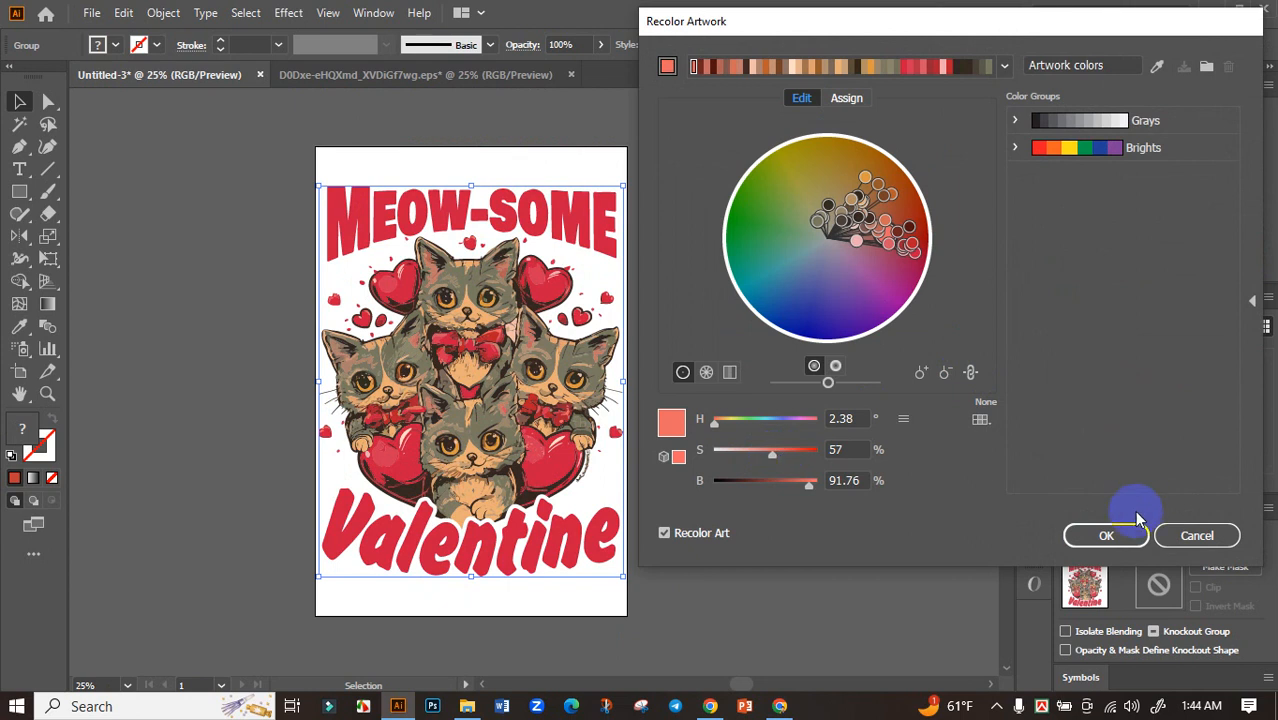
{"action": "left_click", "coordinate": [1106, 535]}
{"action": "scroll", "coordinate": [690, 475], "scroll_direction": "down", "scroll_amount": 2}
{"action": "scroll", "coordinate": [651, 478], "scroll_direction": "up", "scroll_amount": 2}
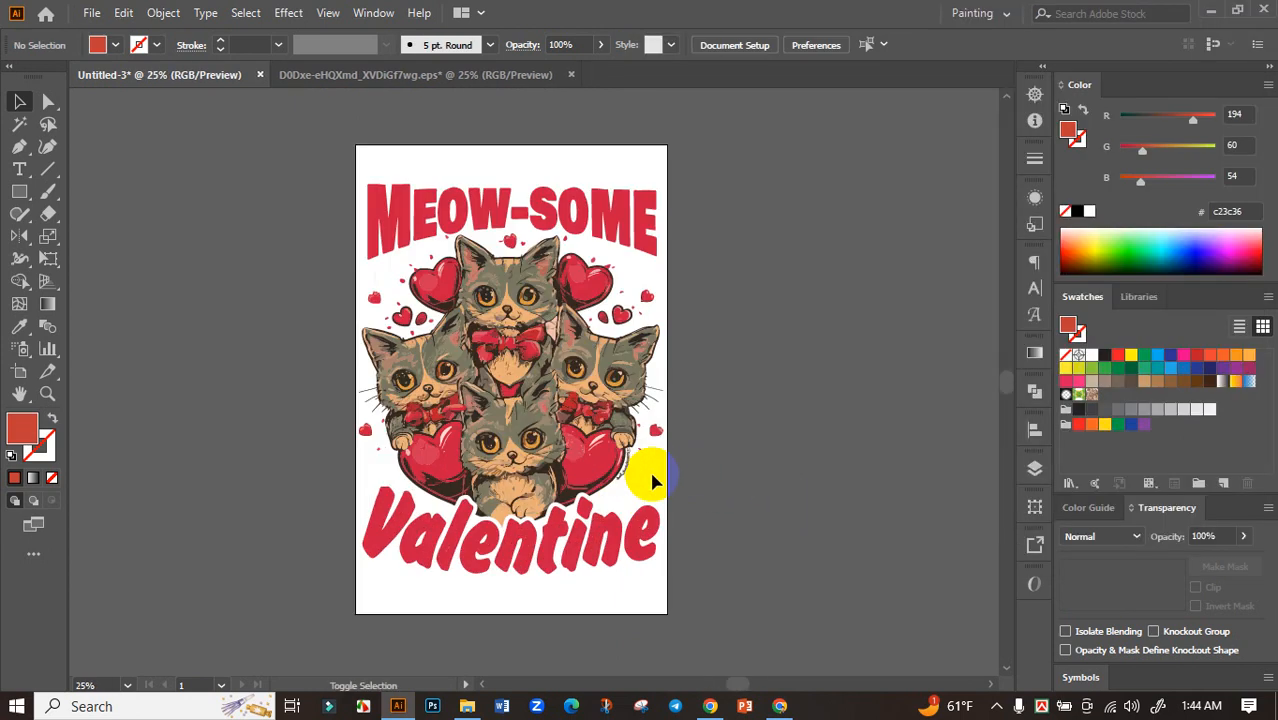
{"action": "left_click", "coordinate": [653, 395]}
{"action": "left_click", "coordinate": [813, 399]}
{"action": "left_click_drag", "start_coordinate": [813, 399], "coordinate": [788, 387]}
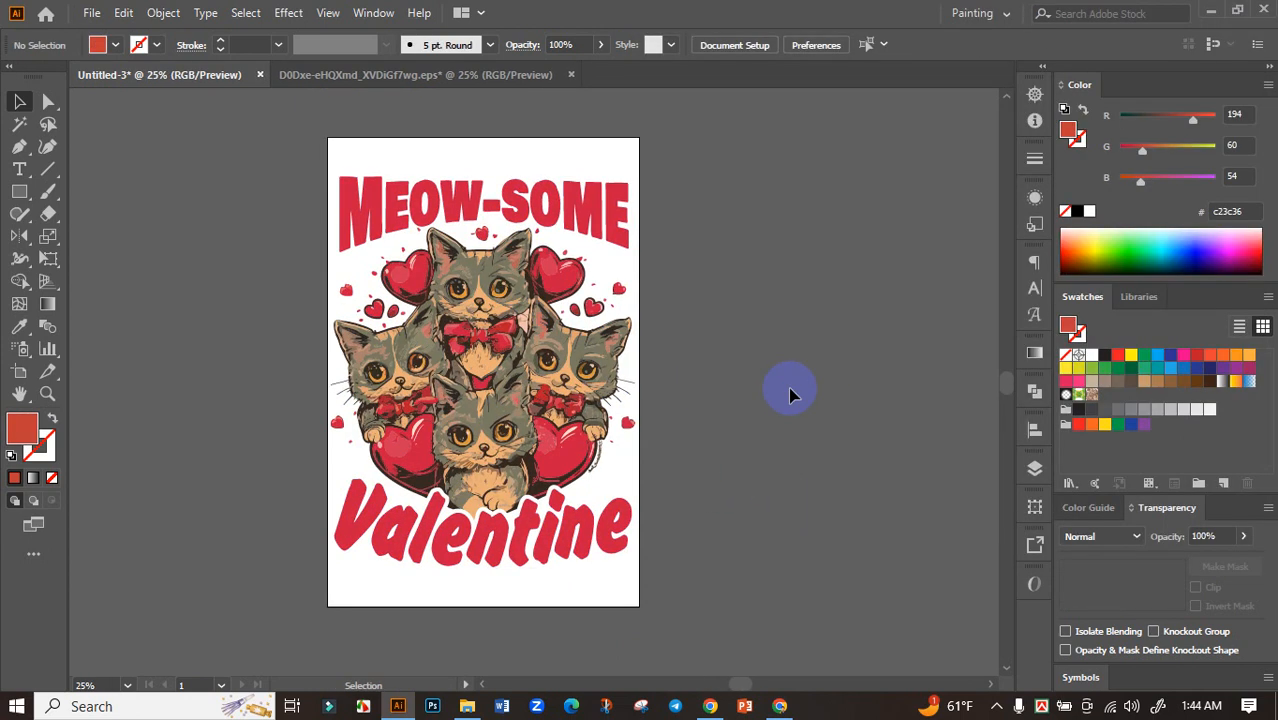